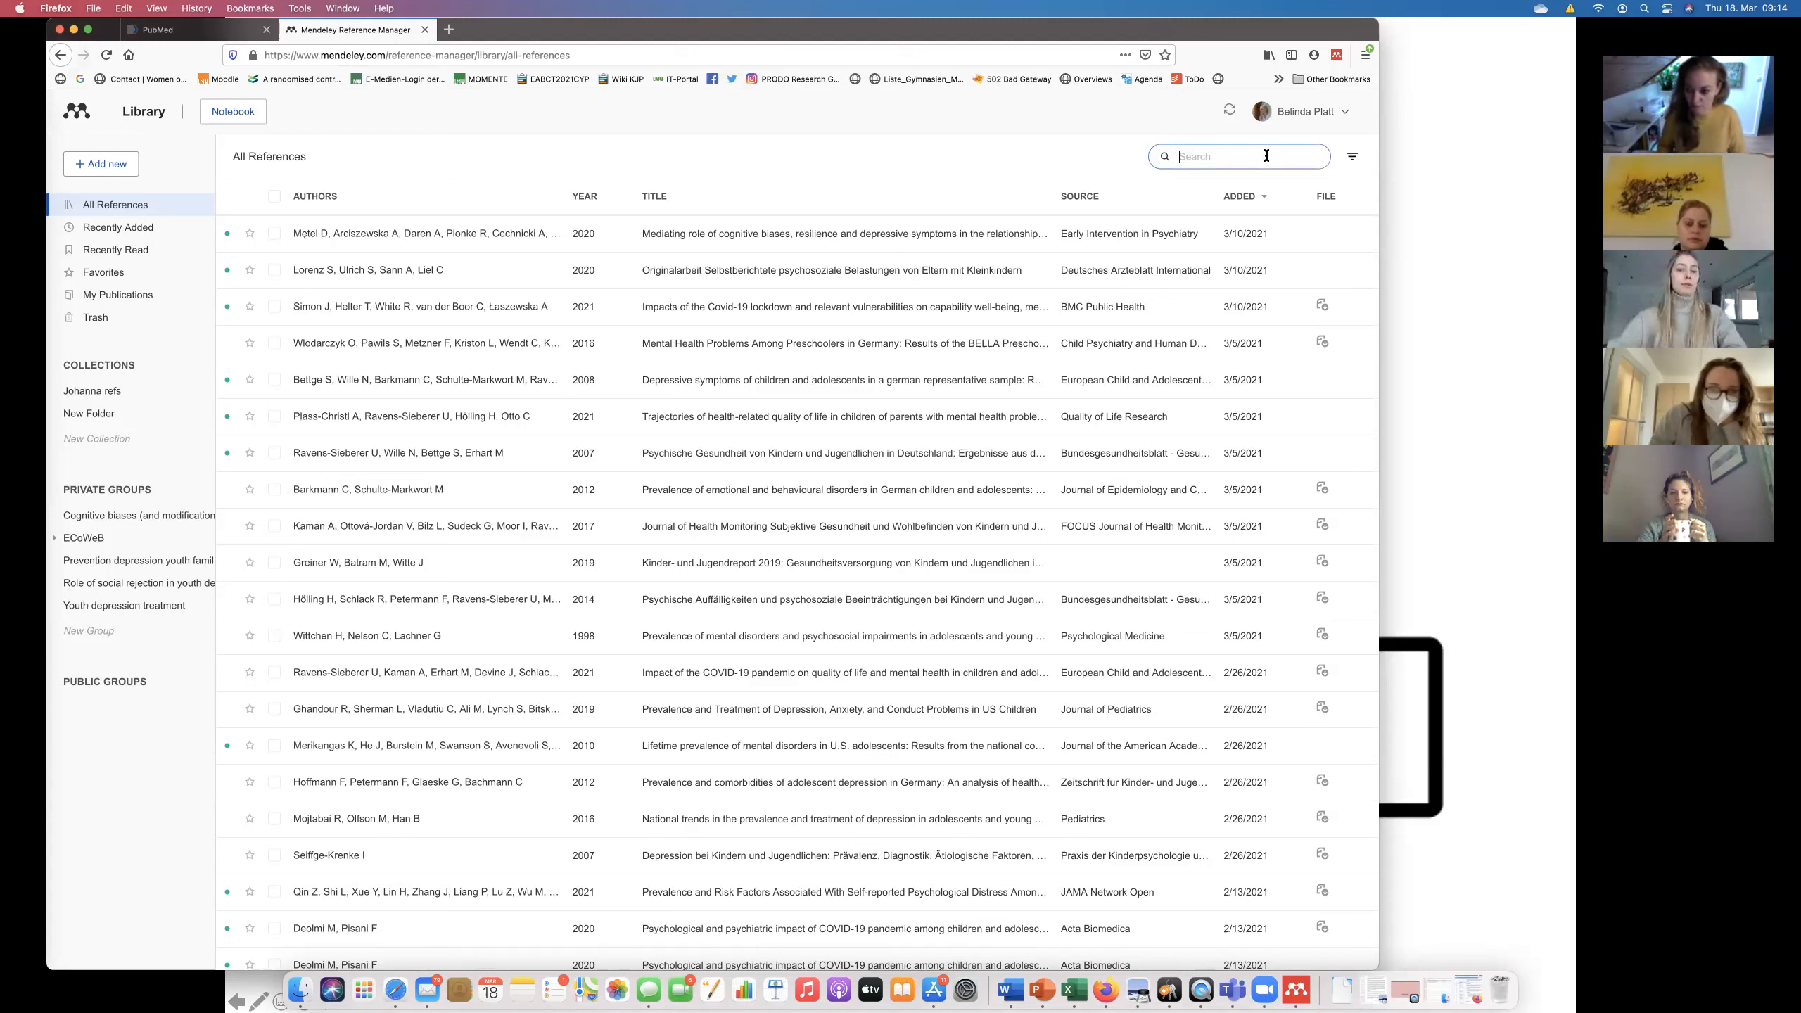
Search the library for the co-author's surname and open the Risk of Depression in the Offspring article's details.
text(platt sfârlea)
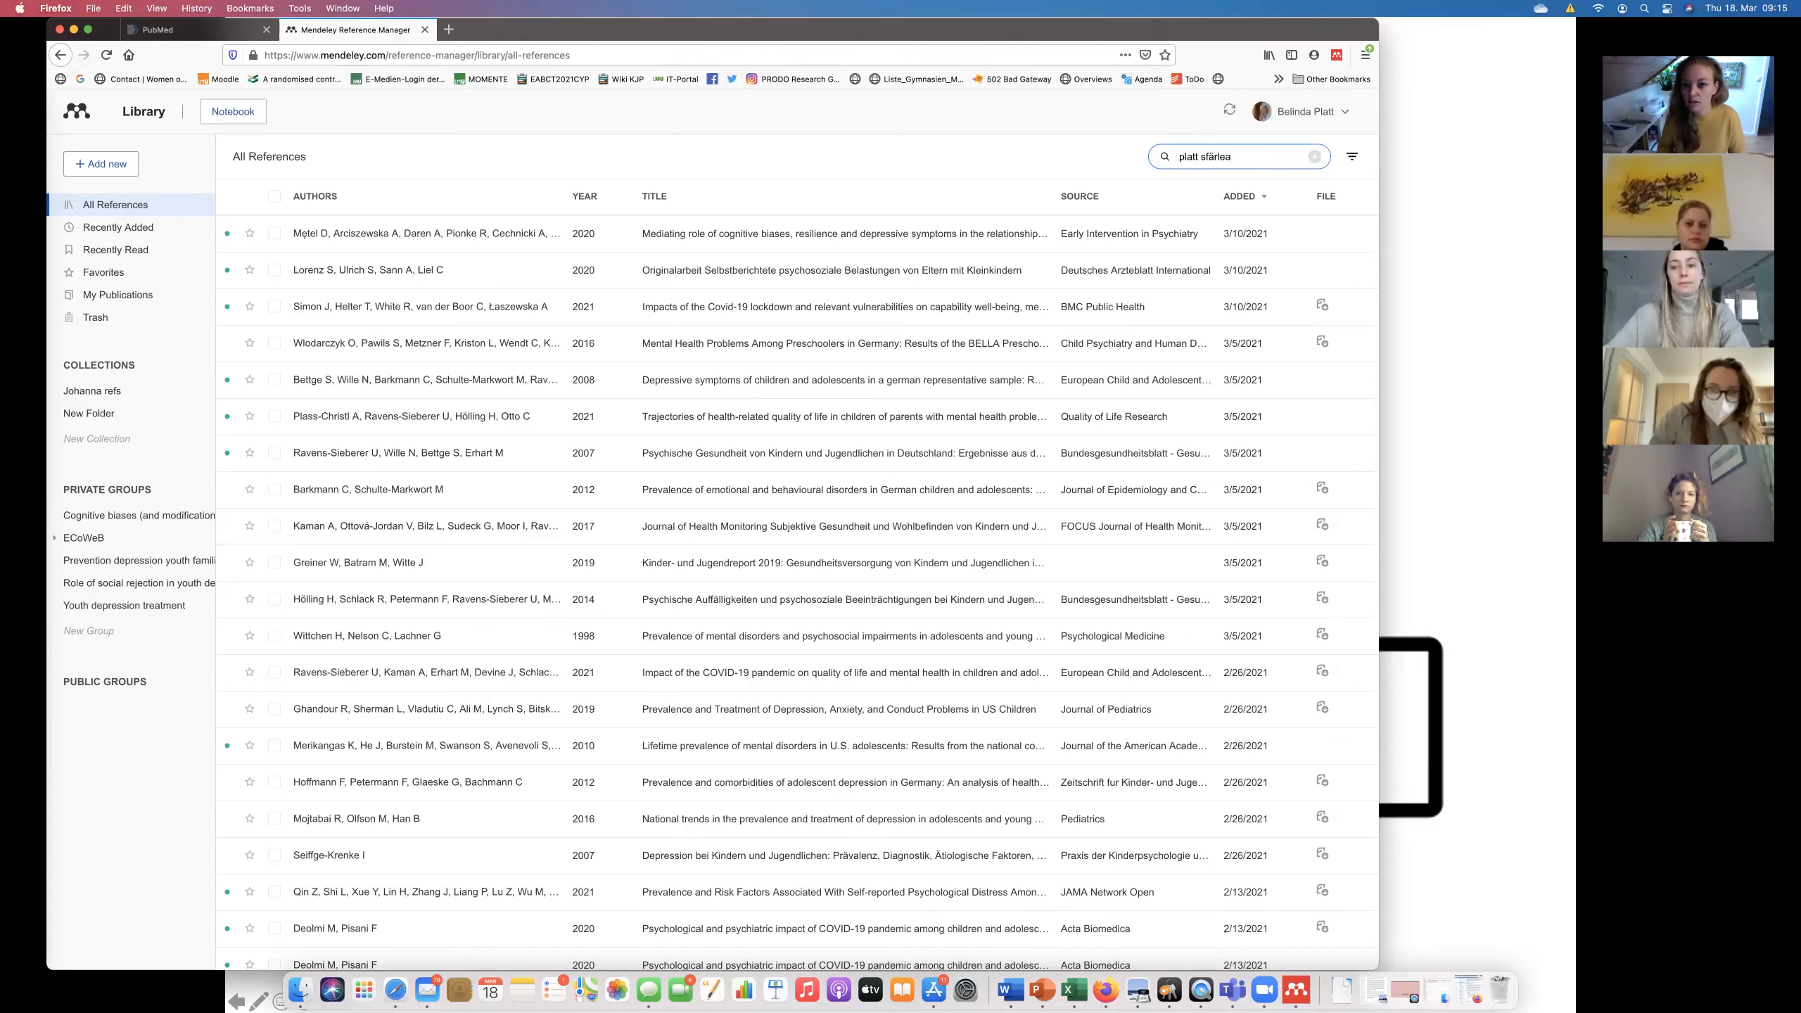
key(Return)
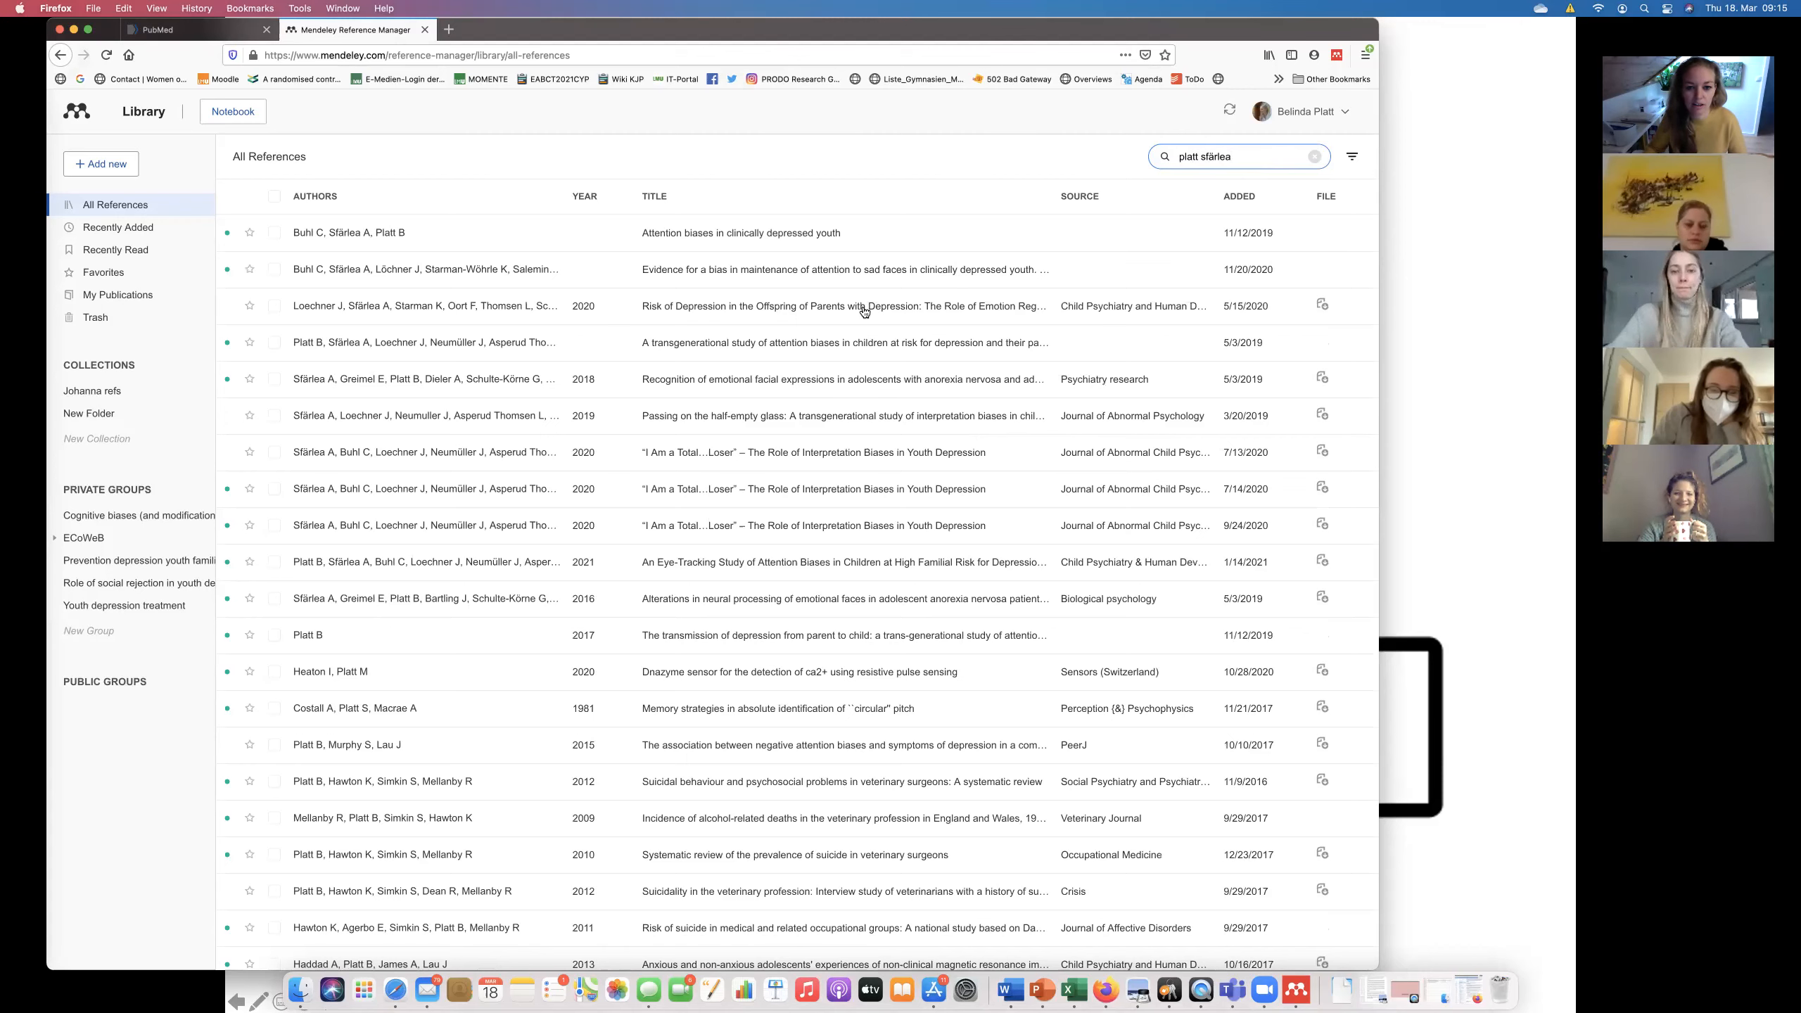
click(713, 307)
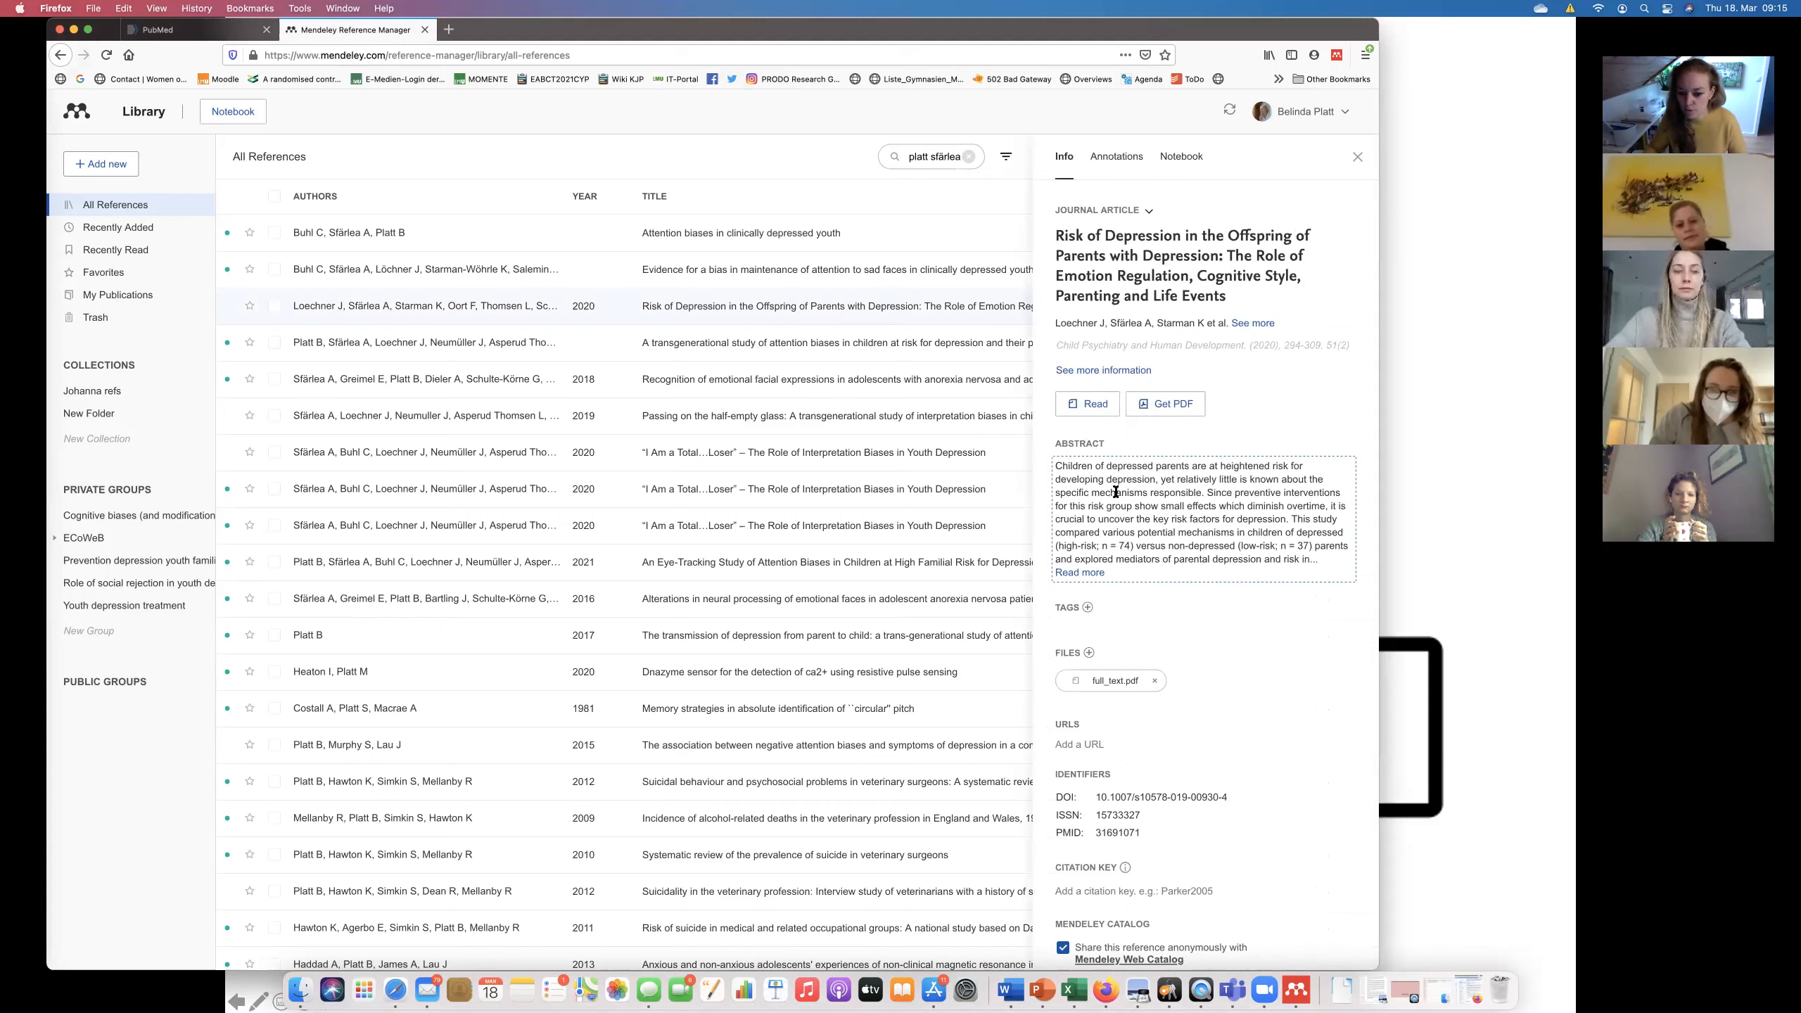
Read through the first pages of full_text.pdf in the reader, then return to the library.
click(1106, 682)
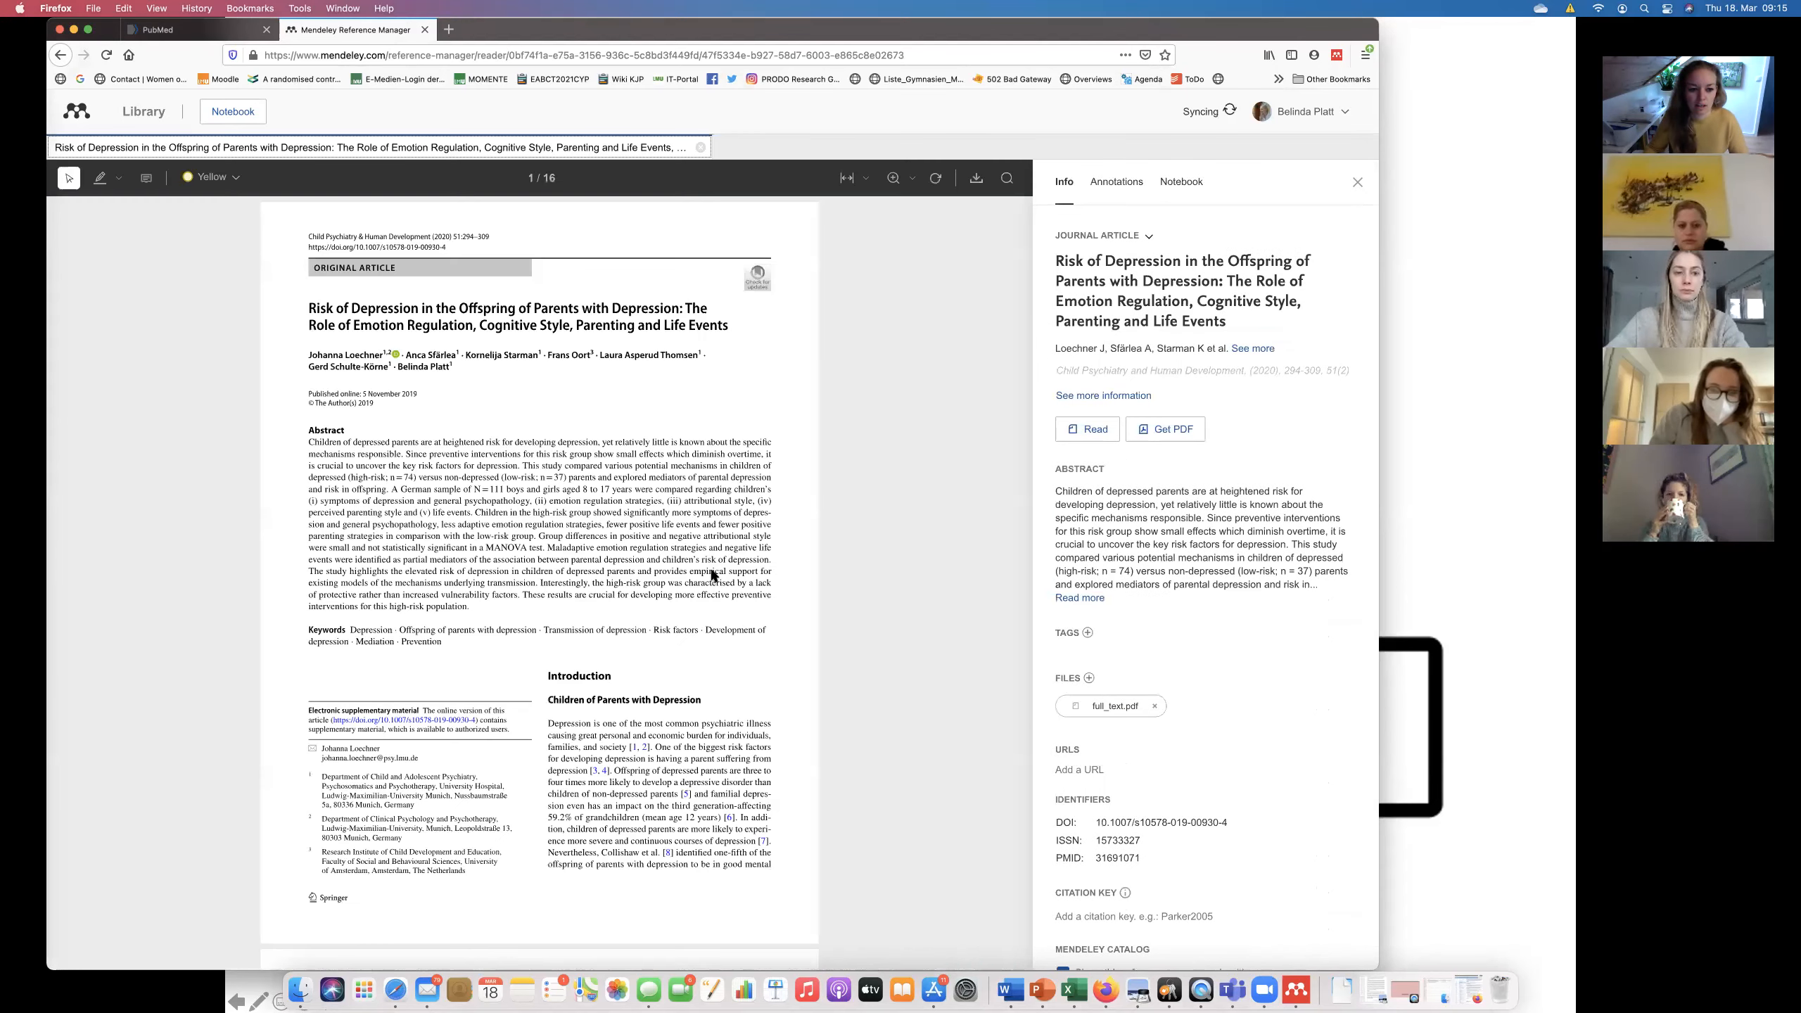
scroll(623, 724, down, 2)
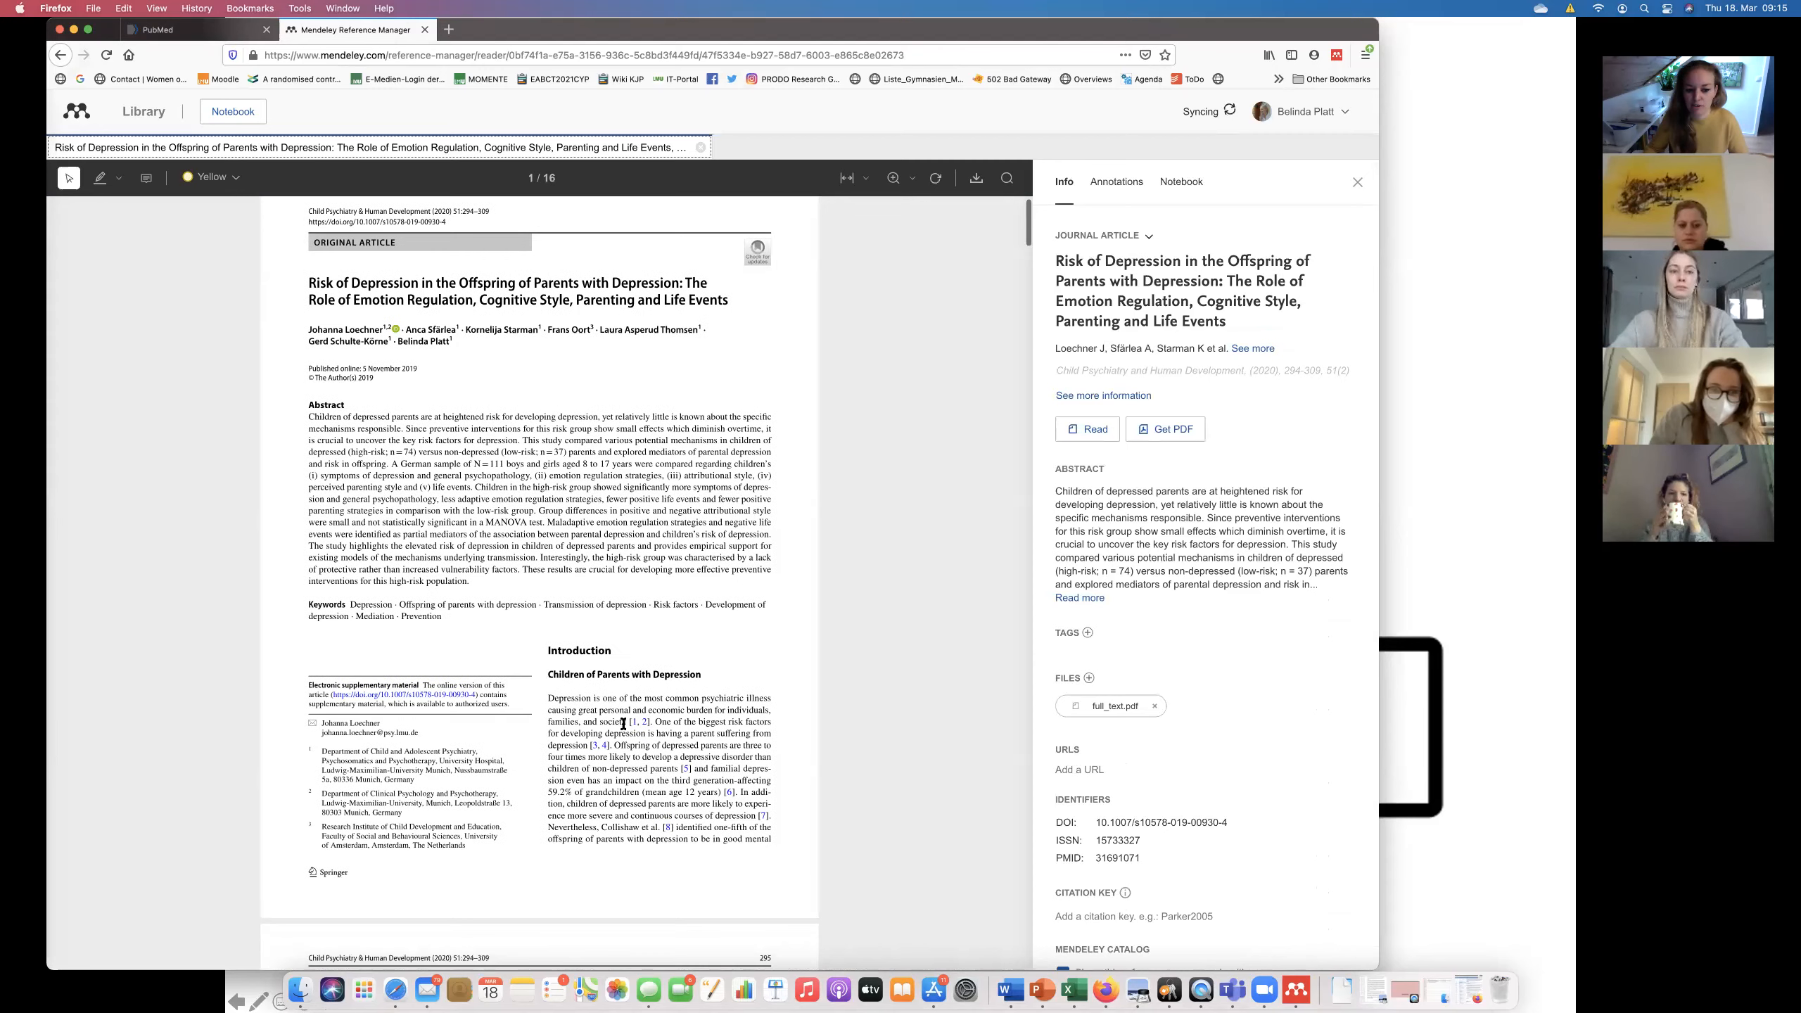
scroll(622, 724, down, 18)
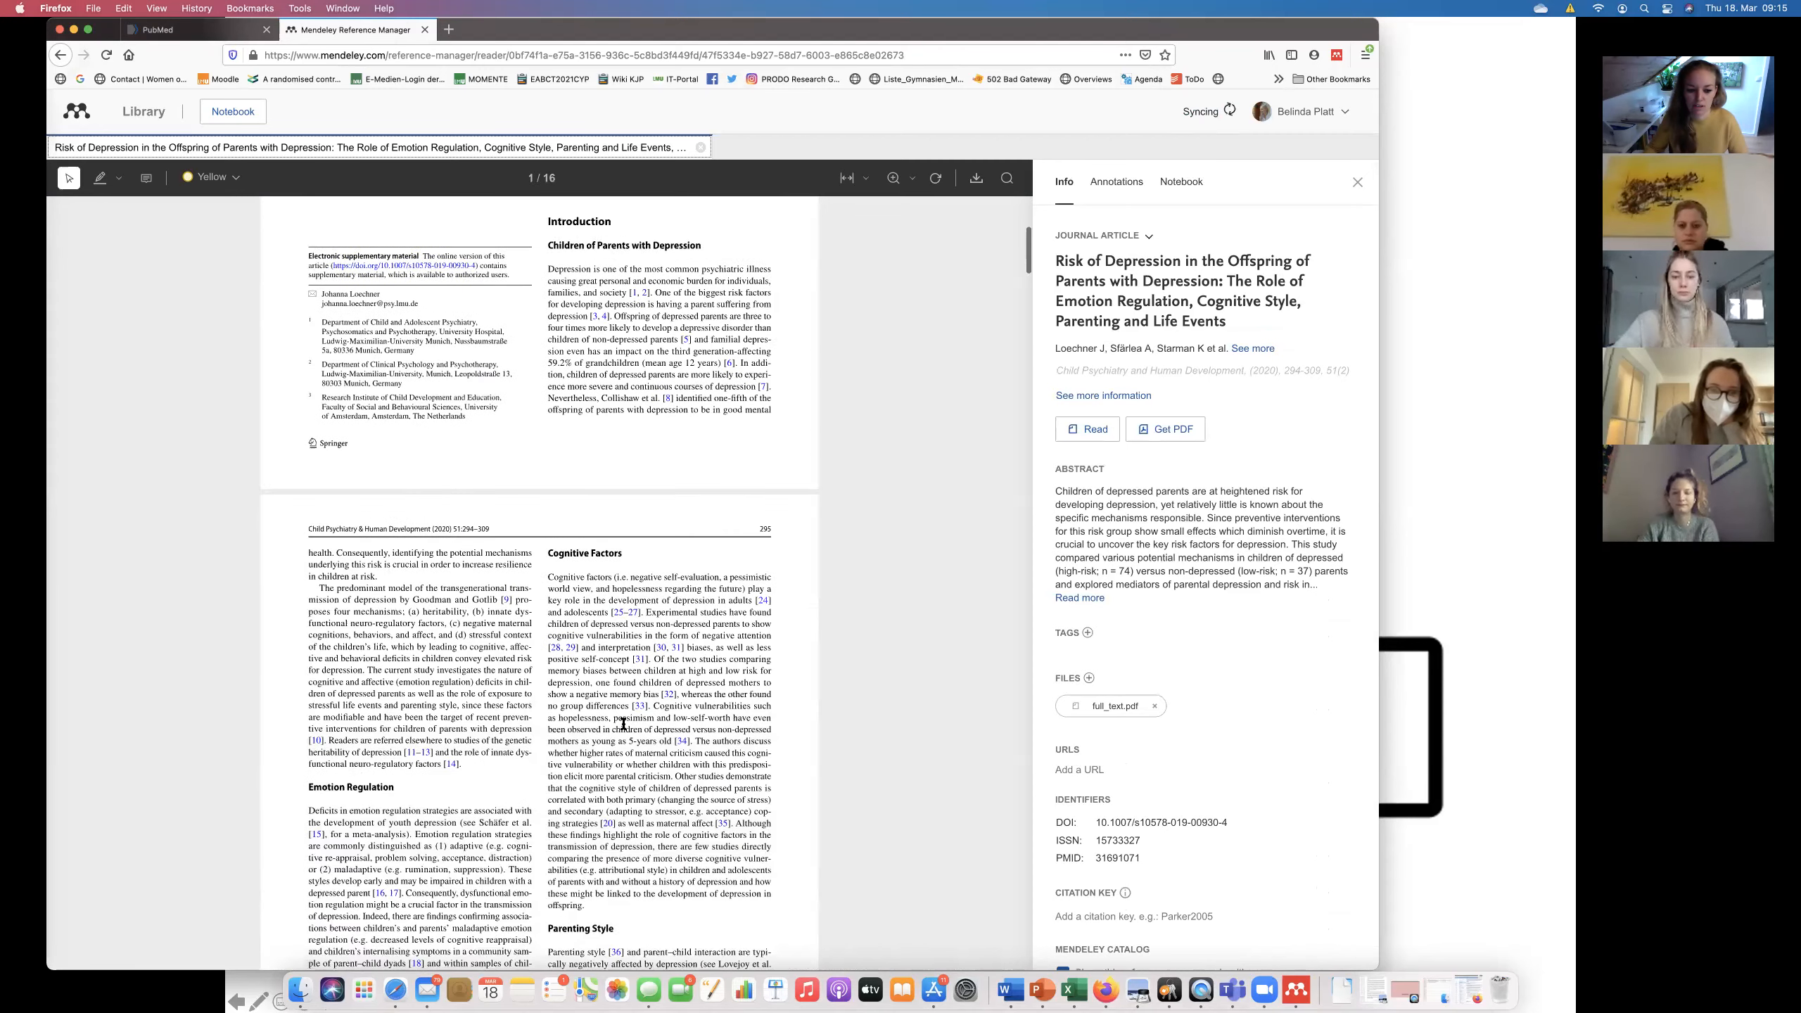
scroll(623, 724, up, 20)
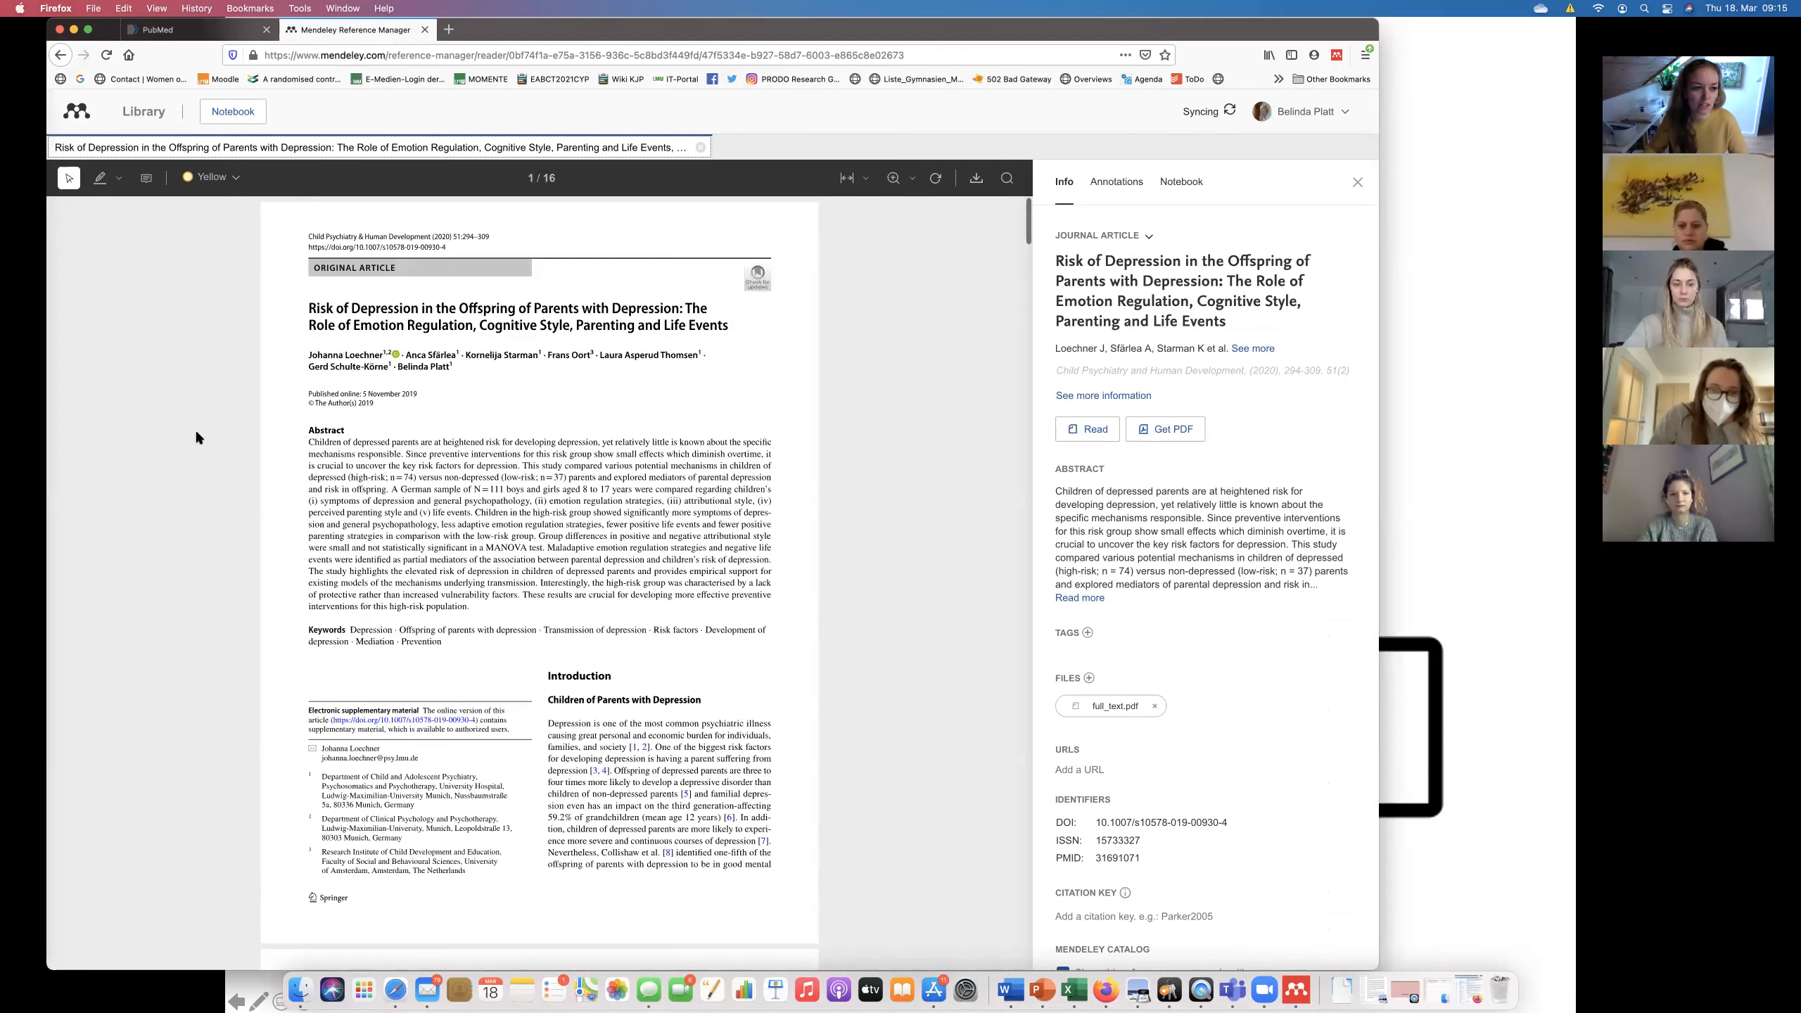
click(155, 113)
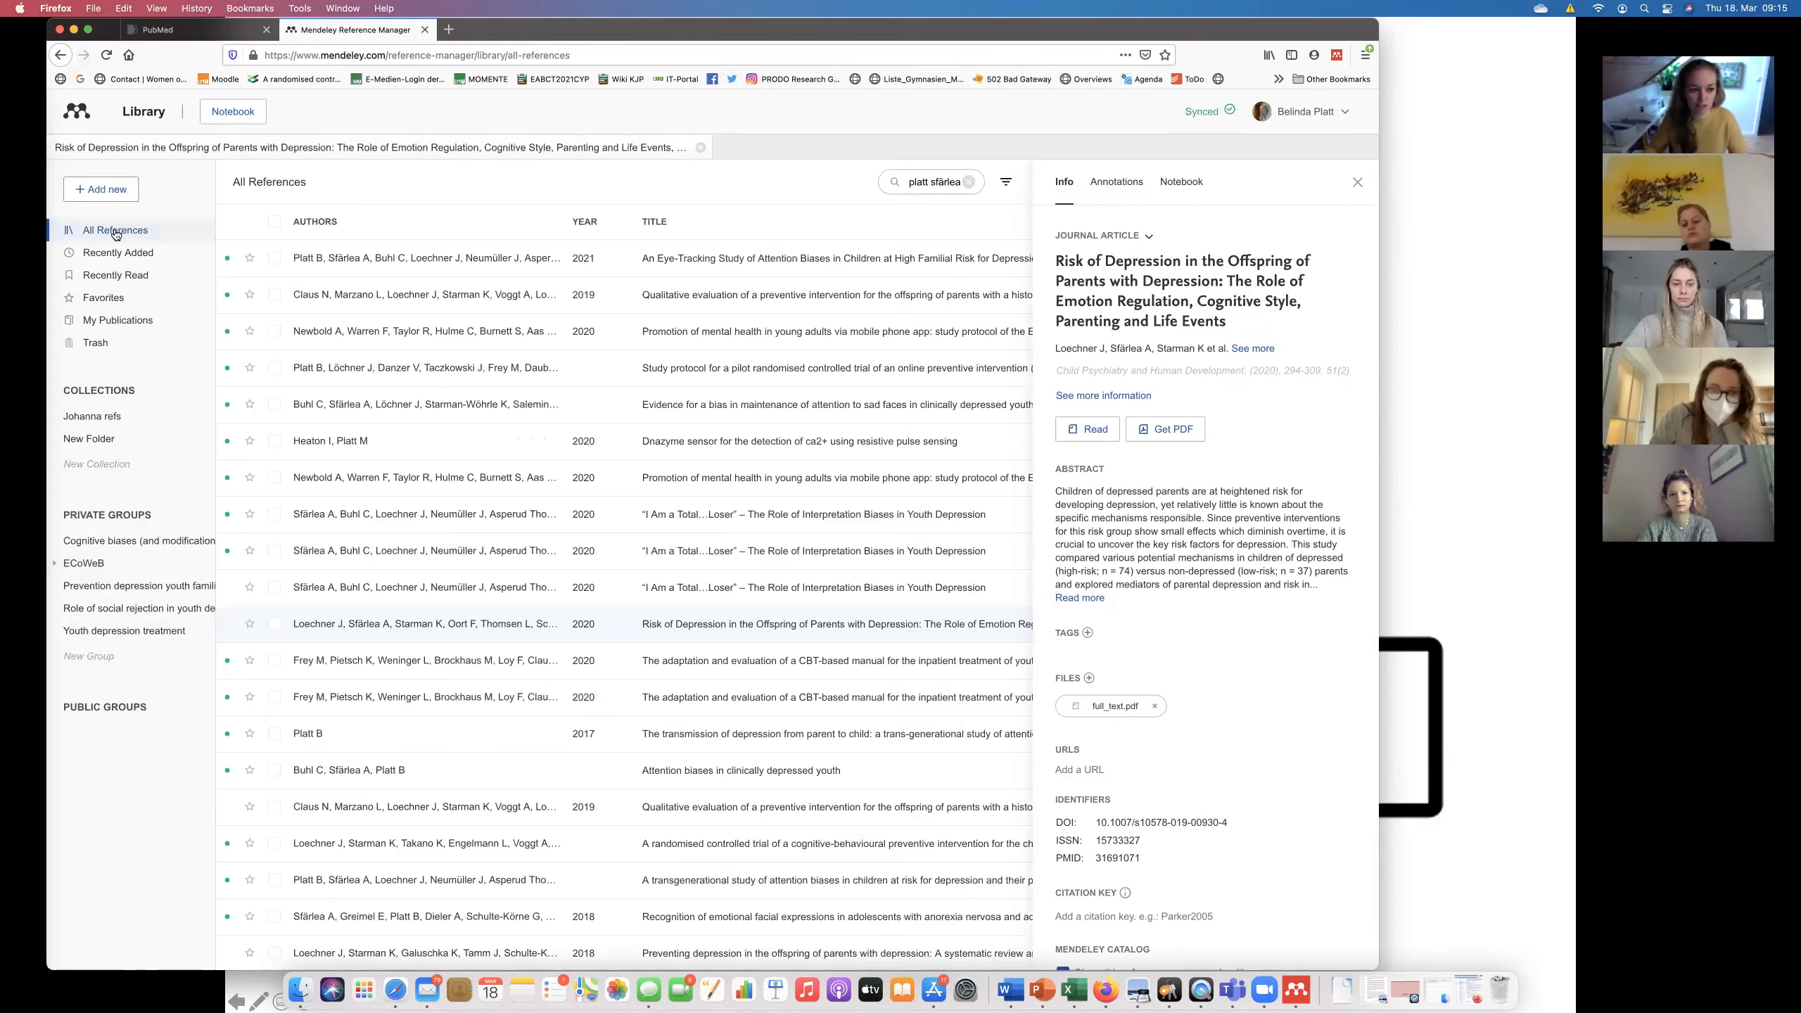
Browse the Recently Added and Favorites lists, finishing on My Publications.
click(121, 254)
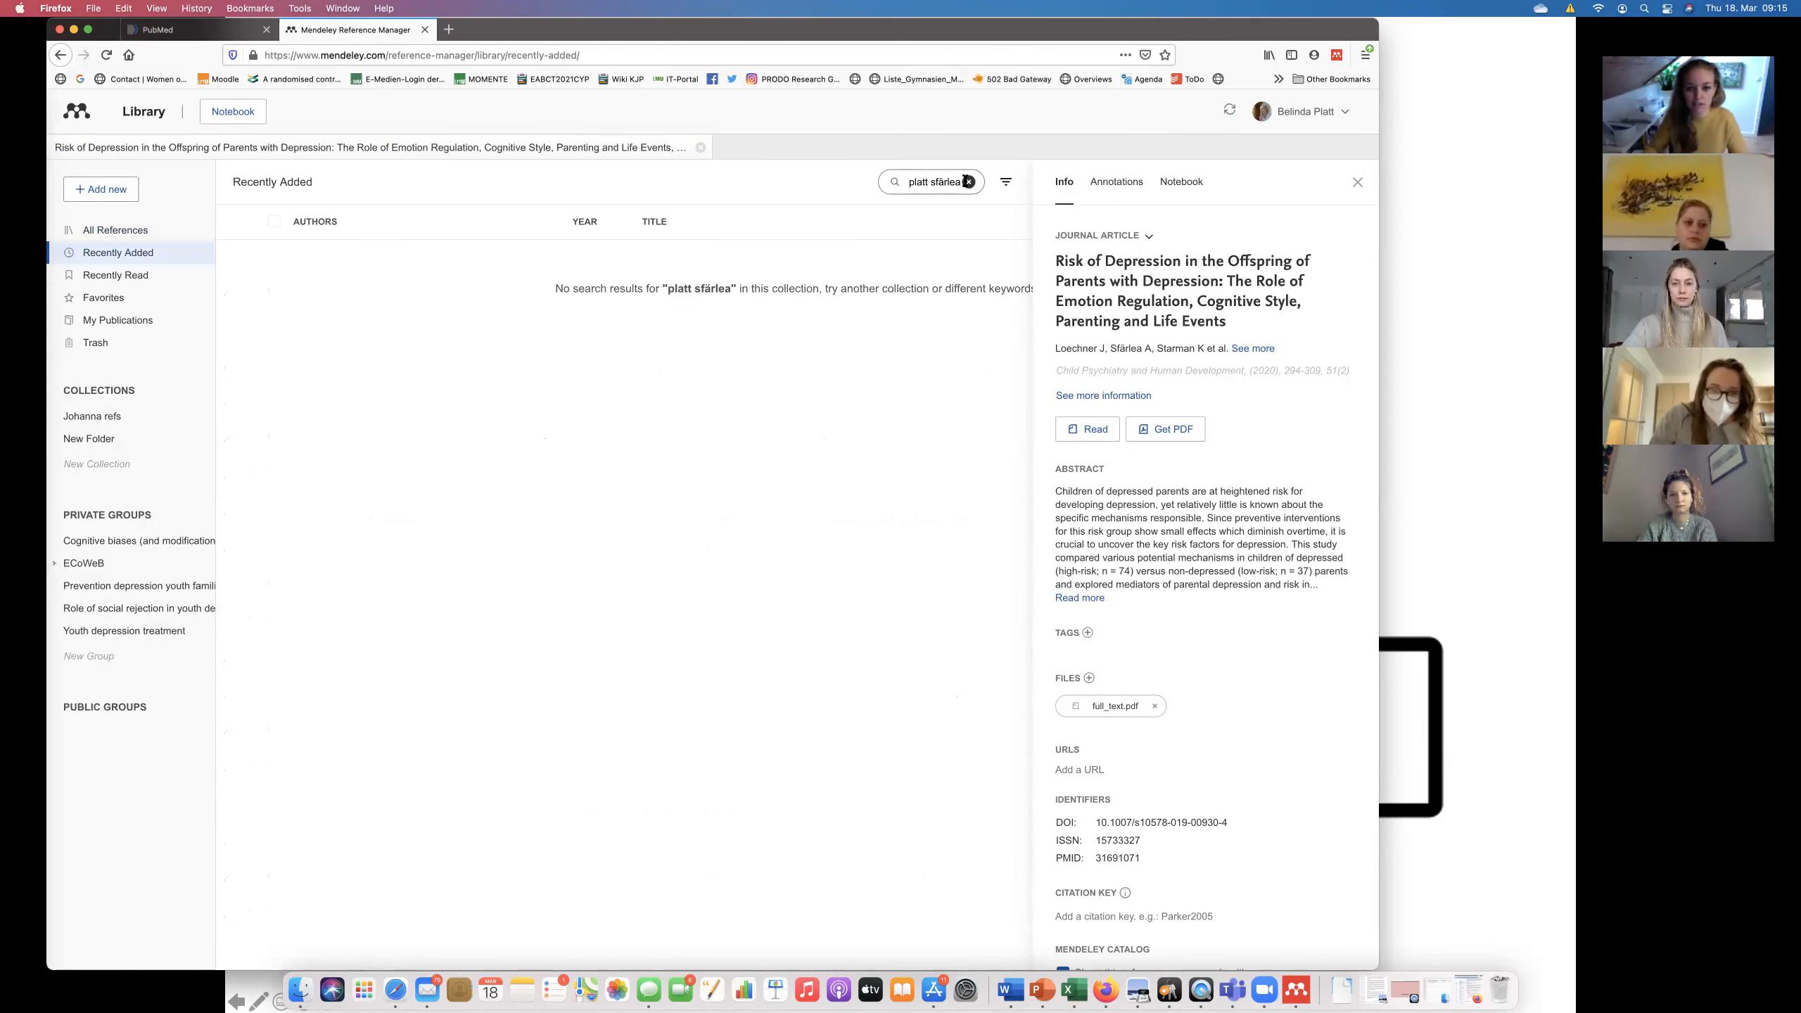
scroll(441, 497, down, 1)
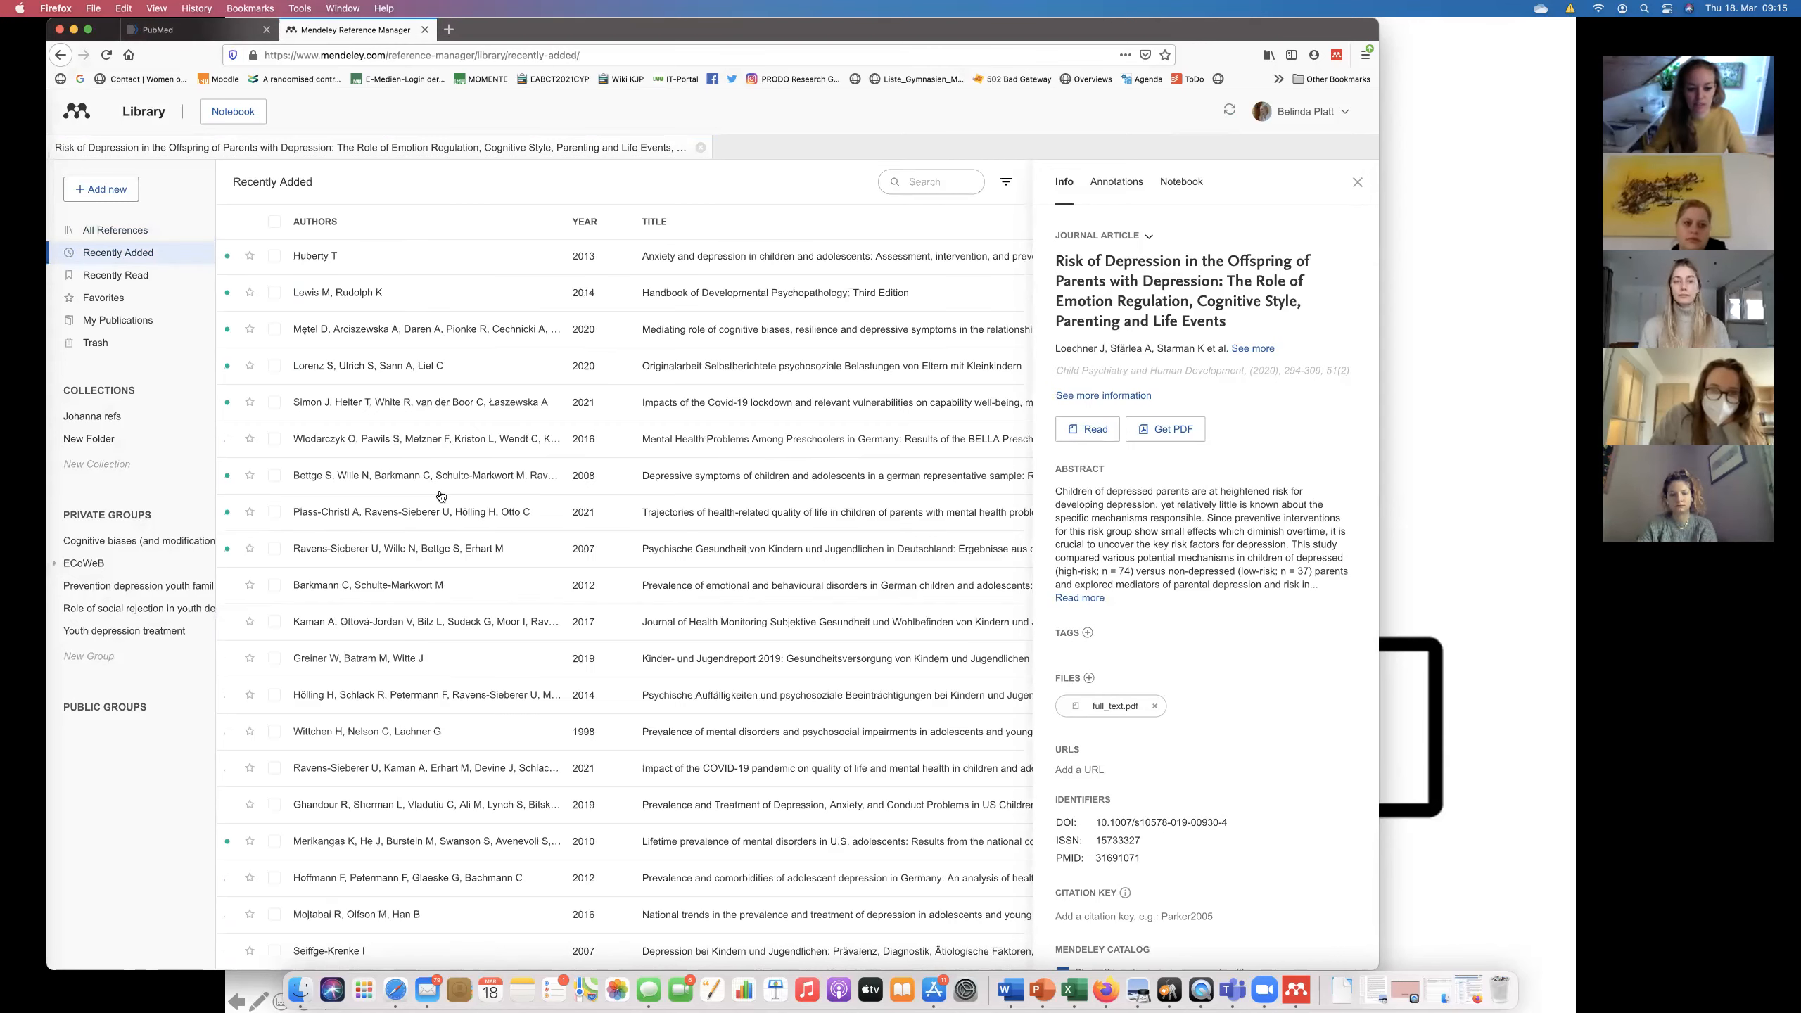
scroll(374, 429, up, 1)
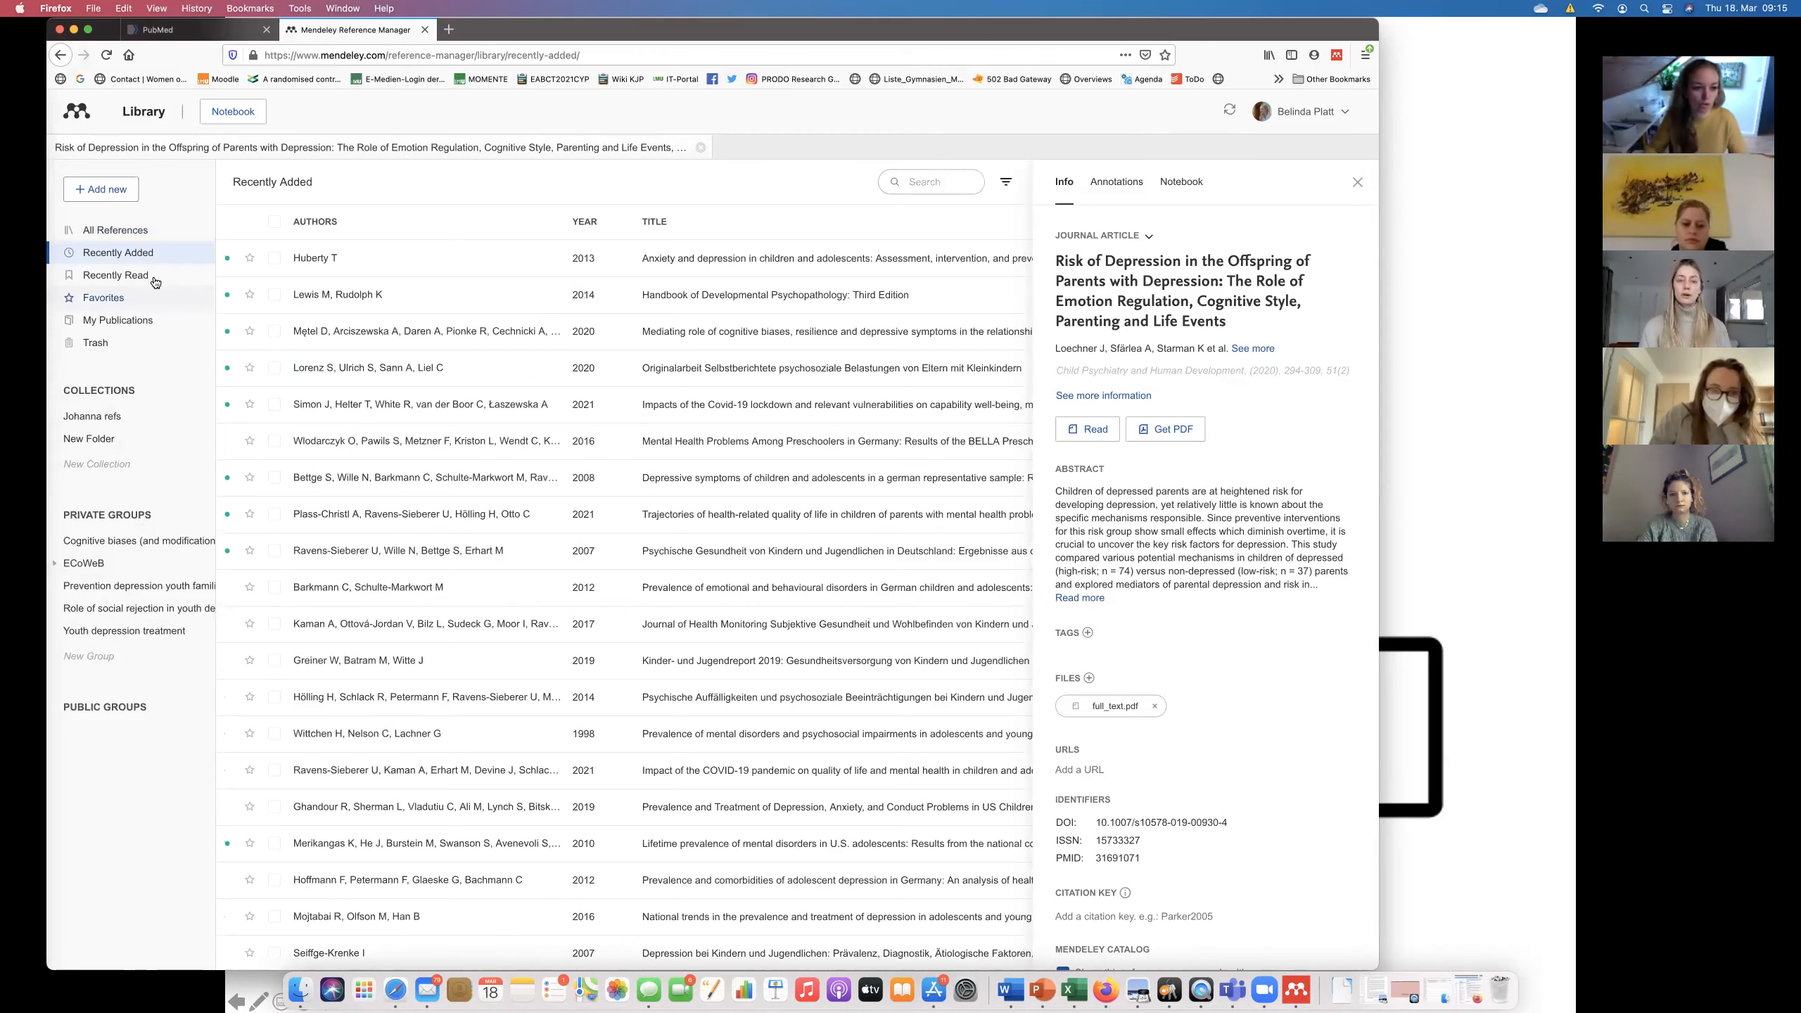
click(120, 302)
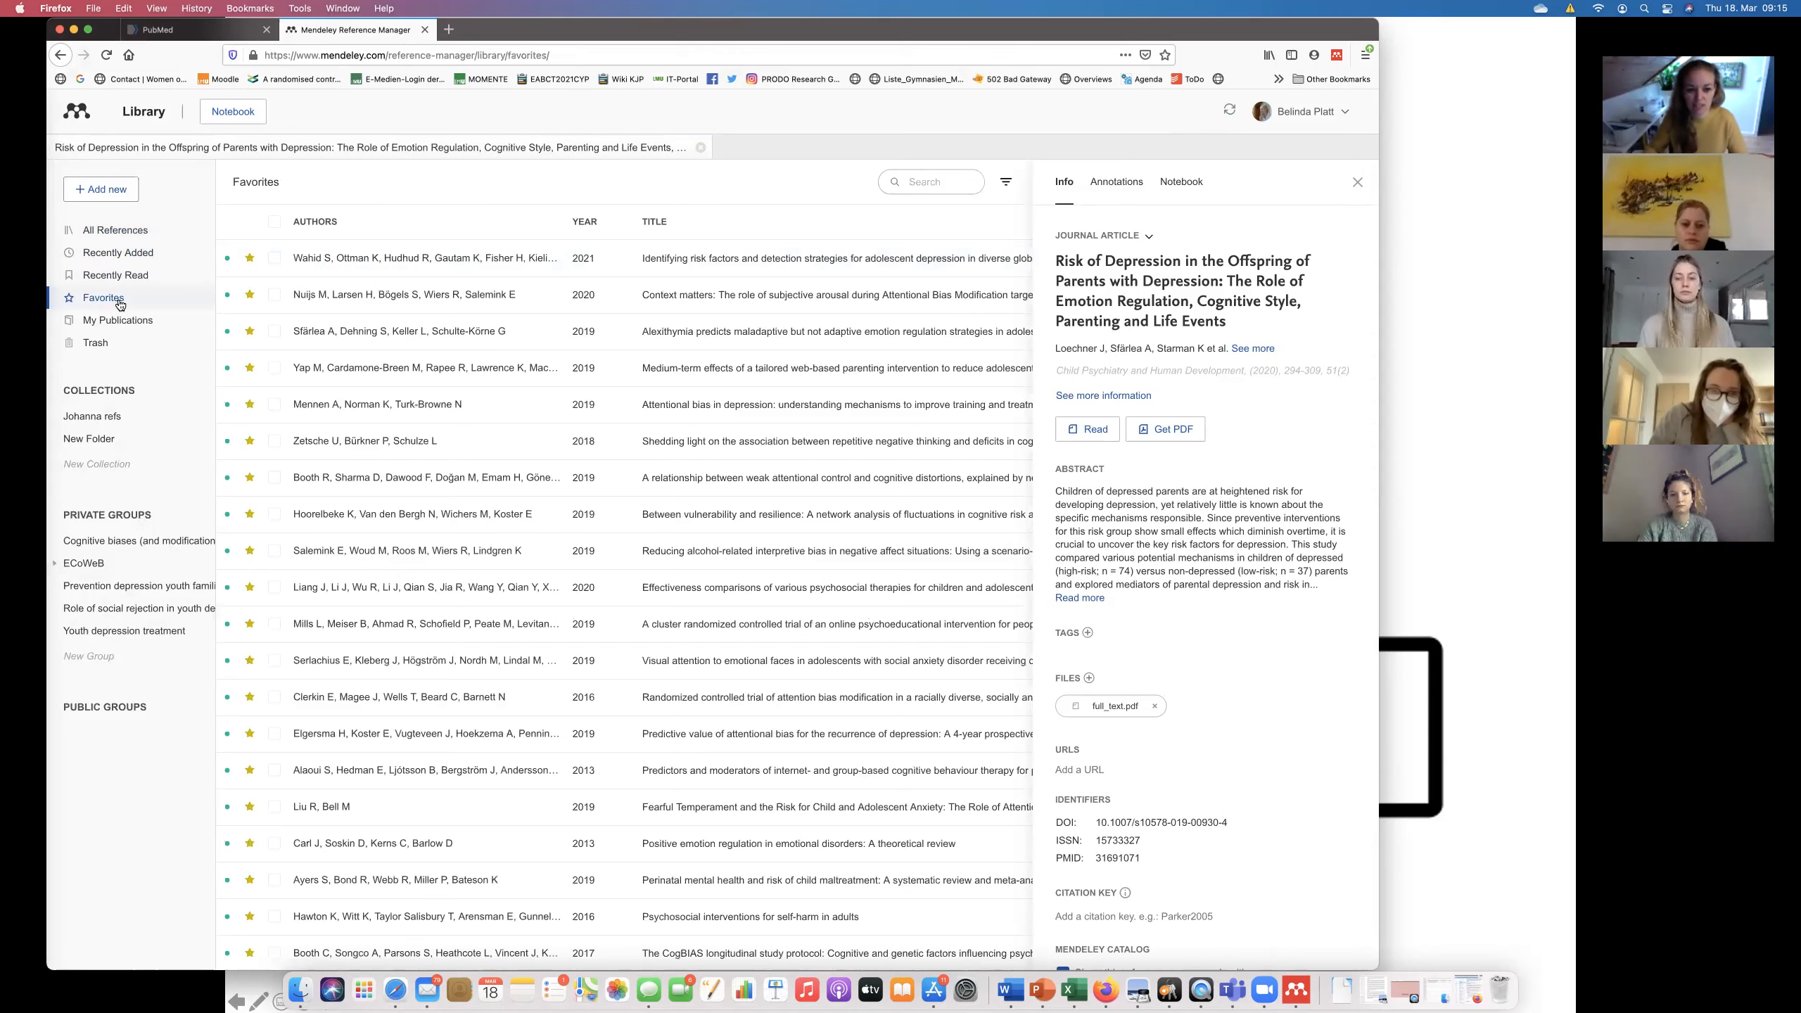
click(121, 323)
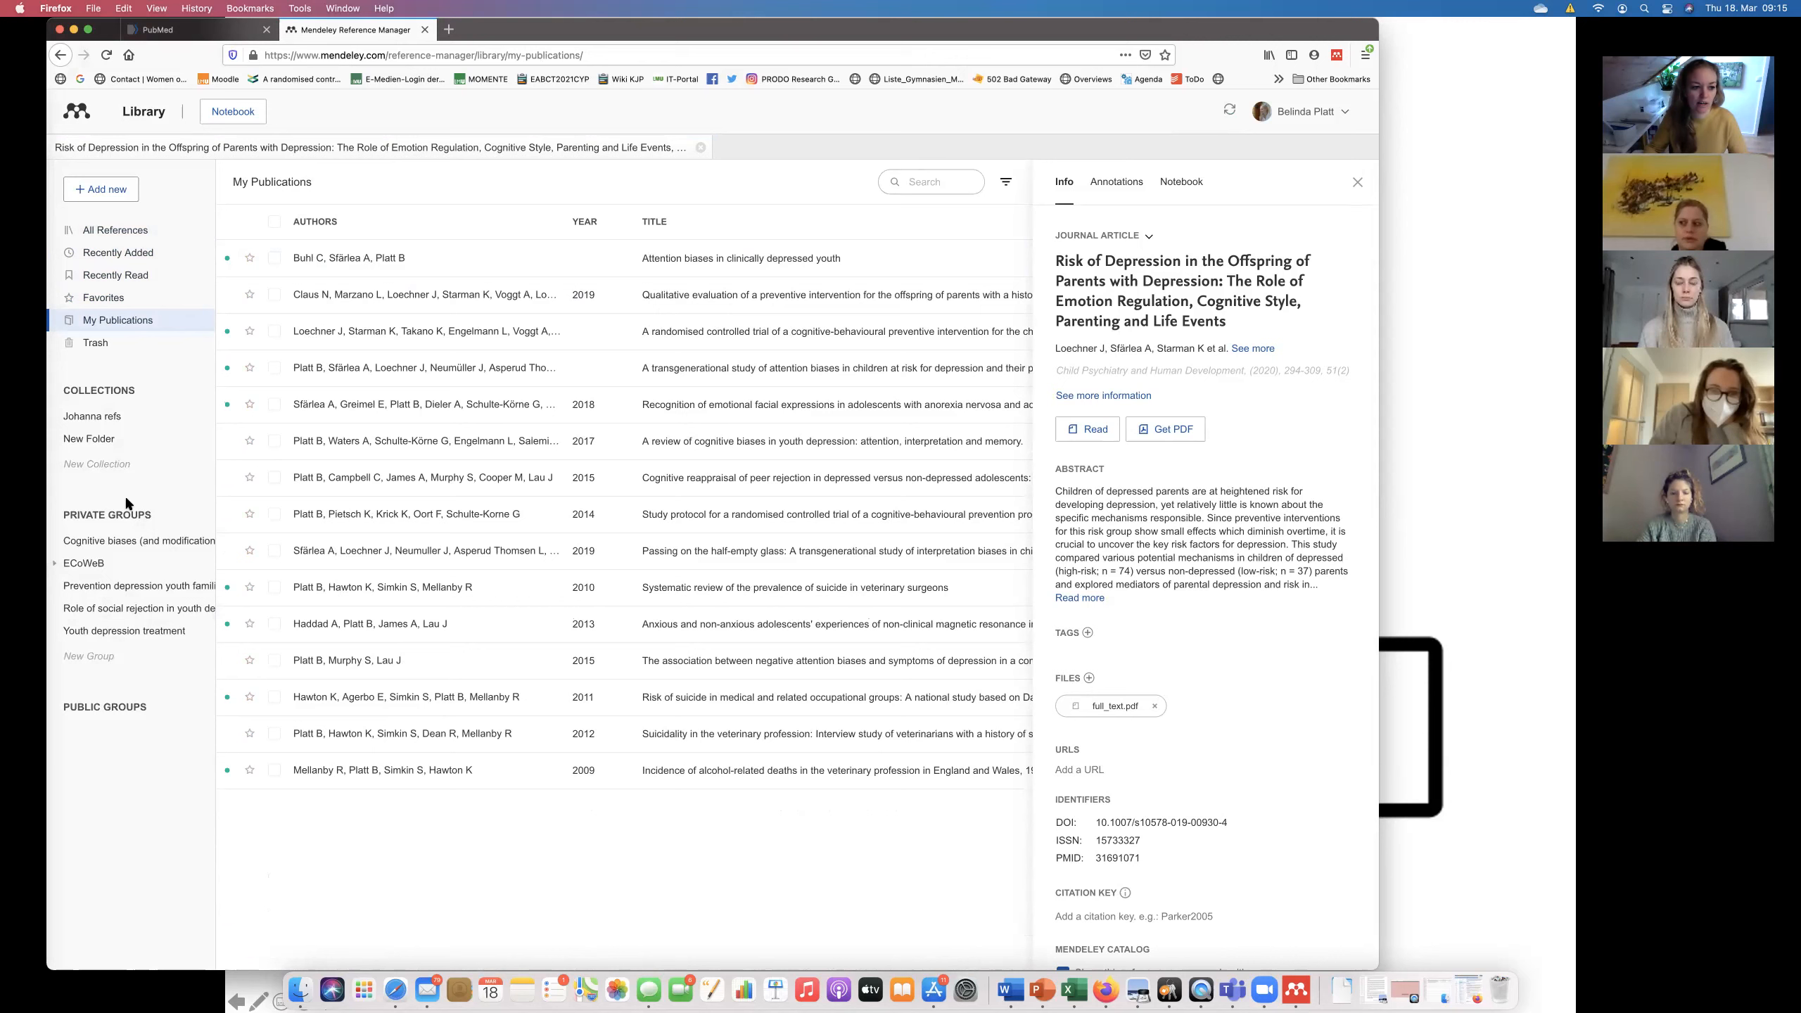
View the ECoWeB and Prevention depression youth familial risk group references, then All References again.
click(103, 564)
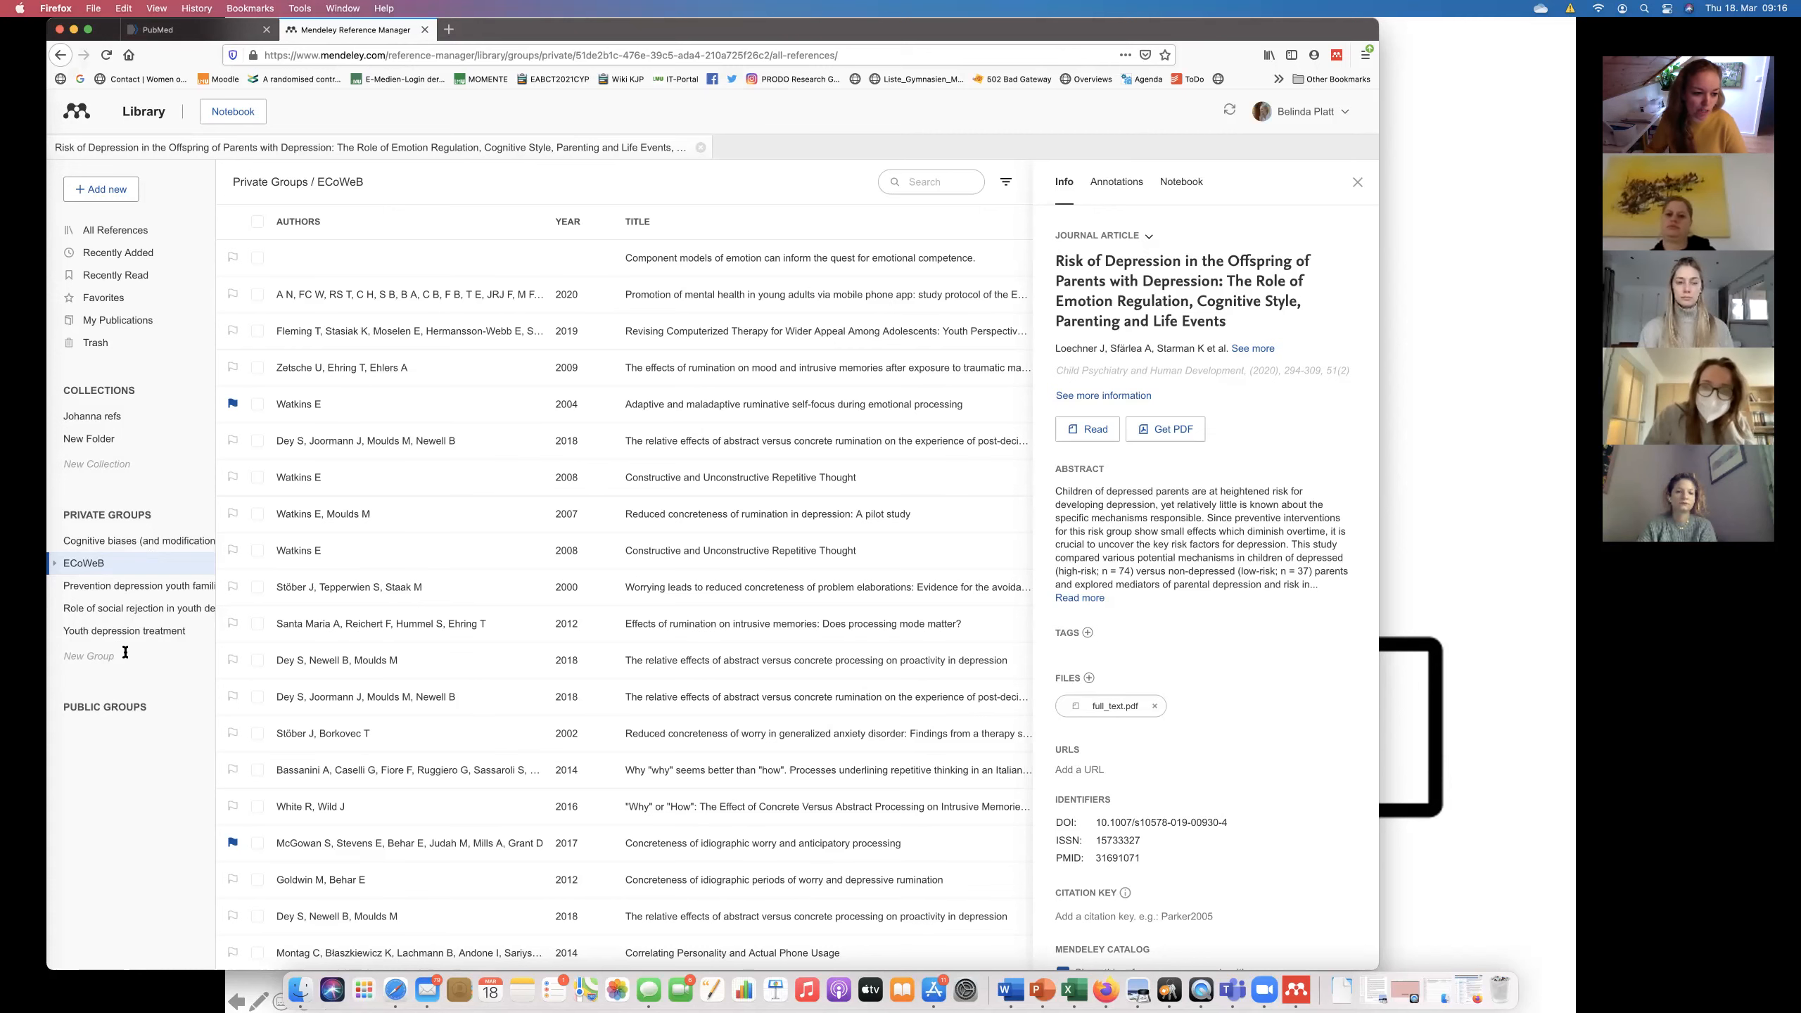
click(133, 588)
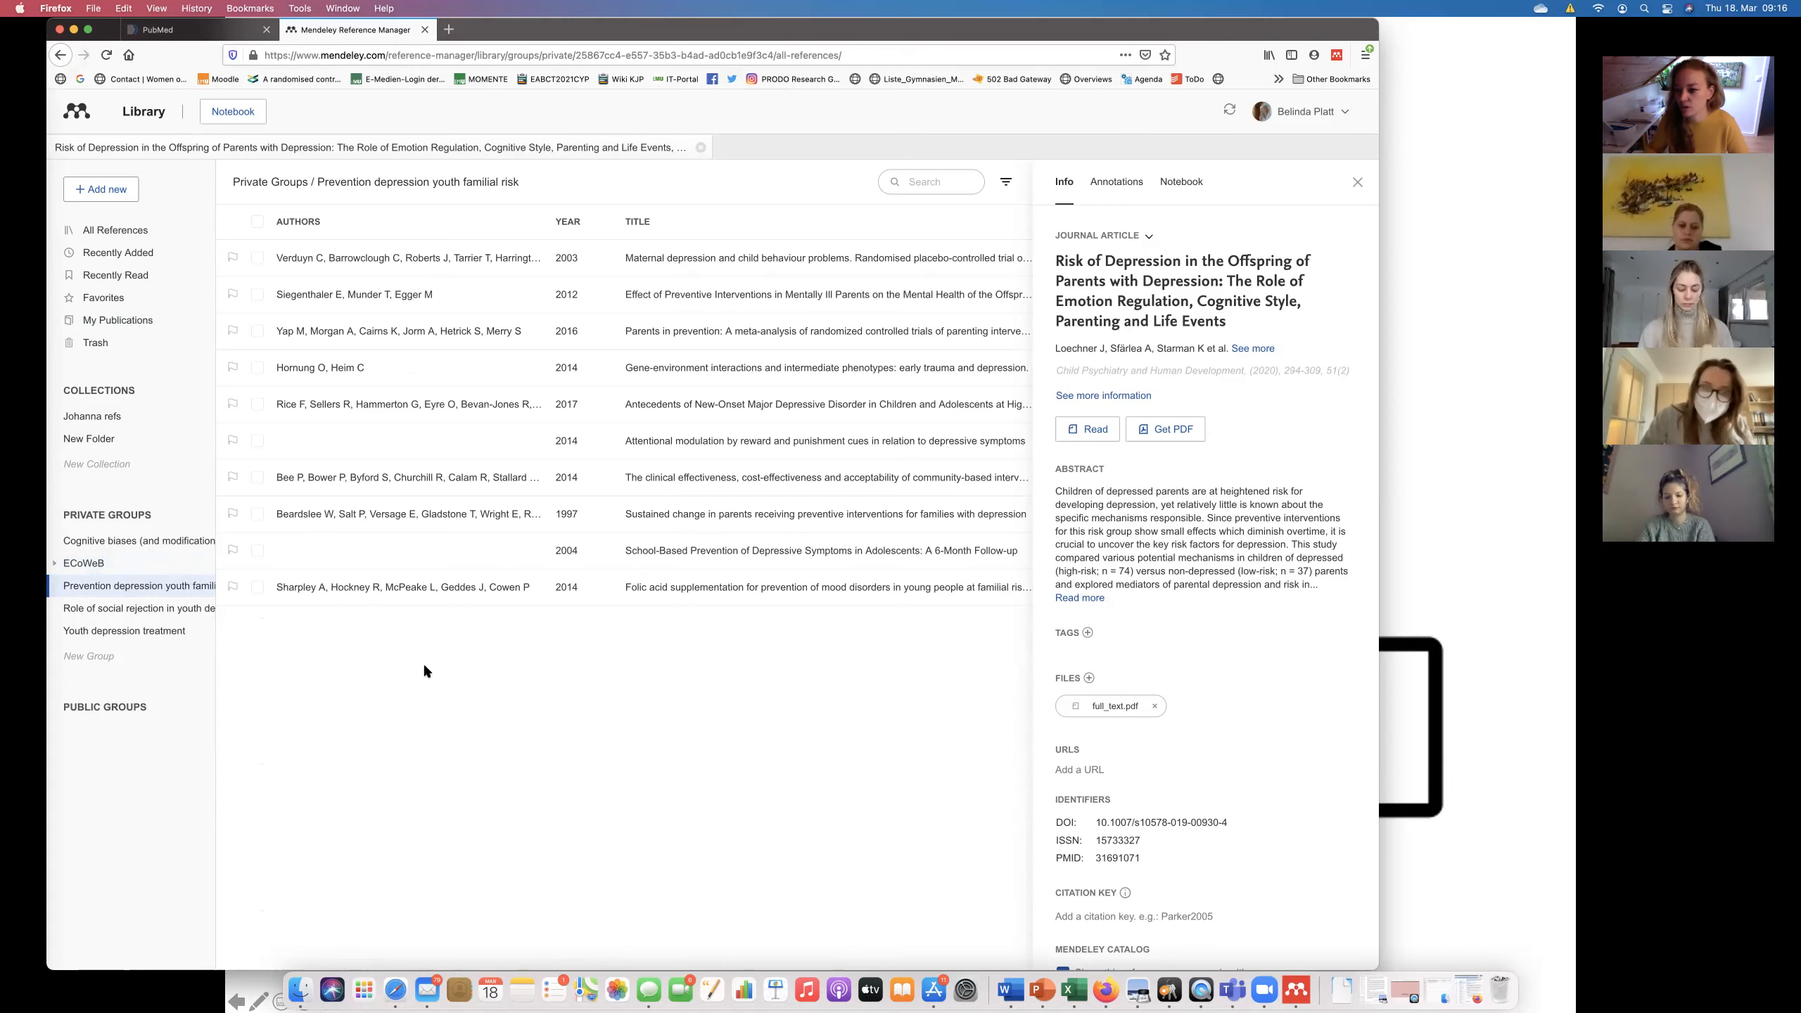
click(137, 238)
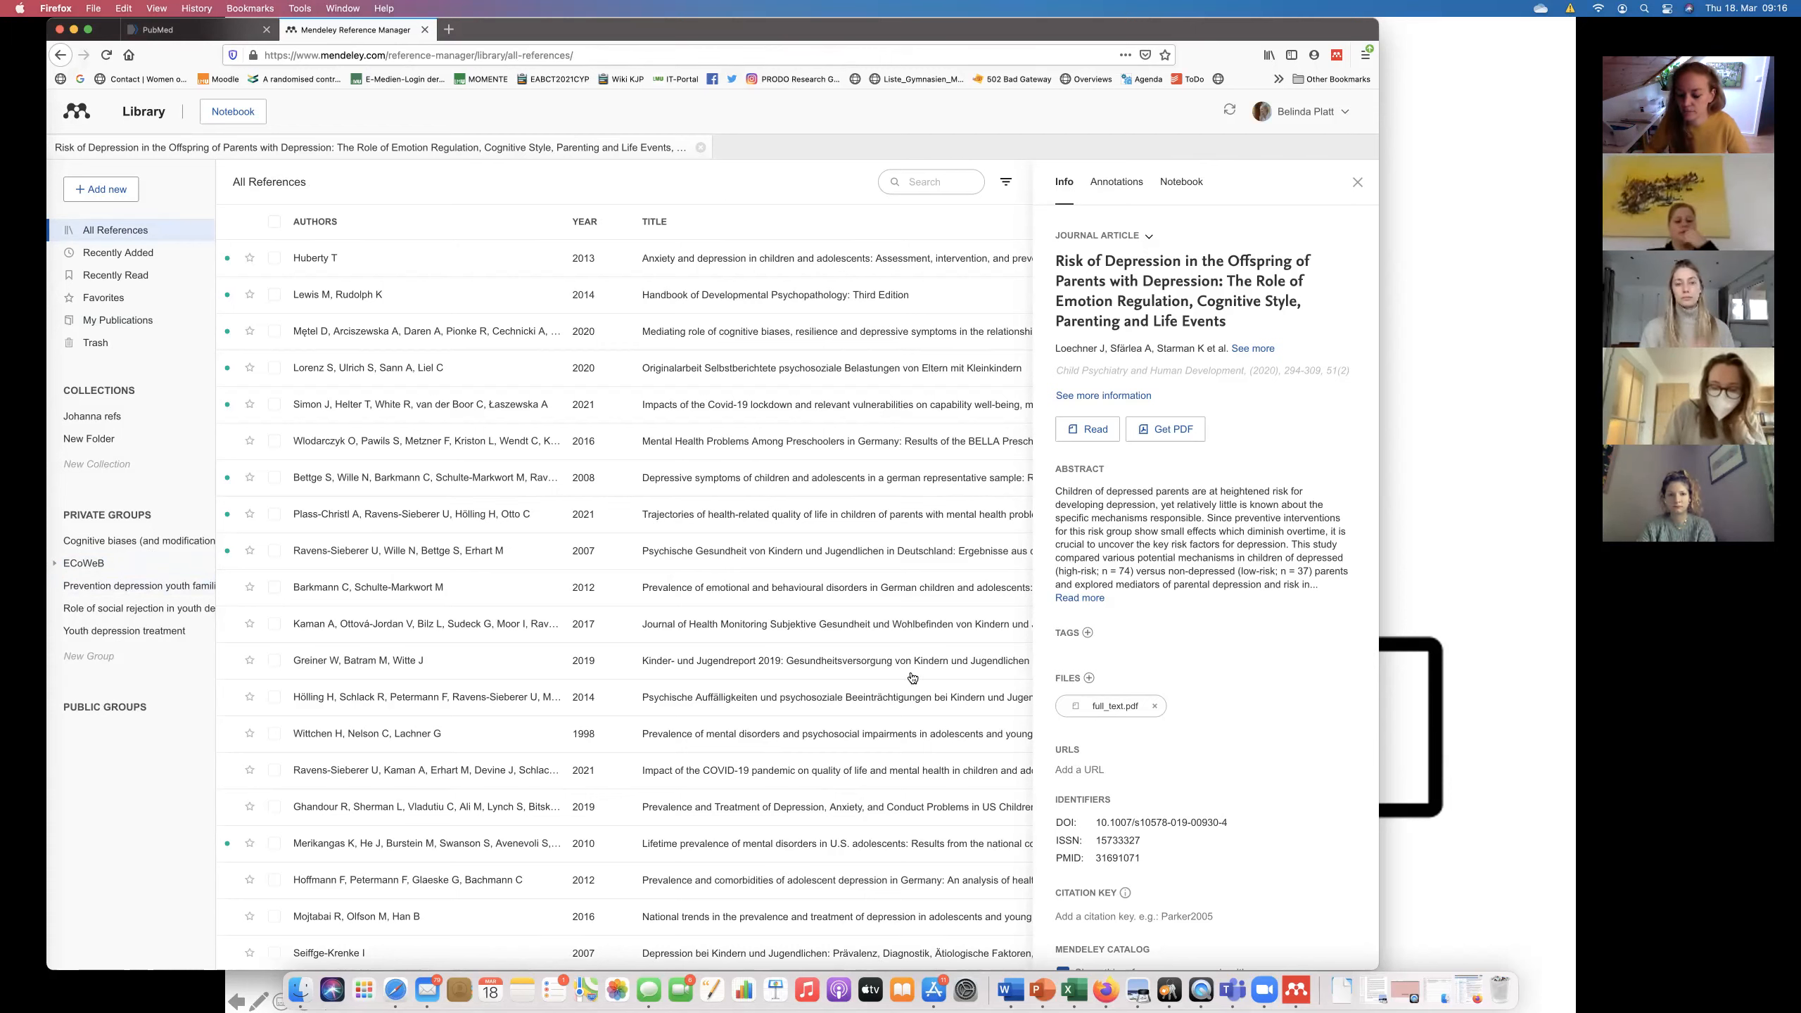
Bring the desktop library forward, widen it until full titles show, and nudge it down-right.
click(1308, 976)
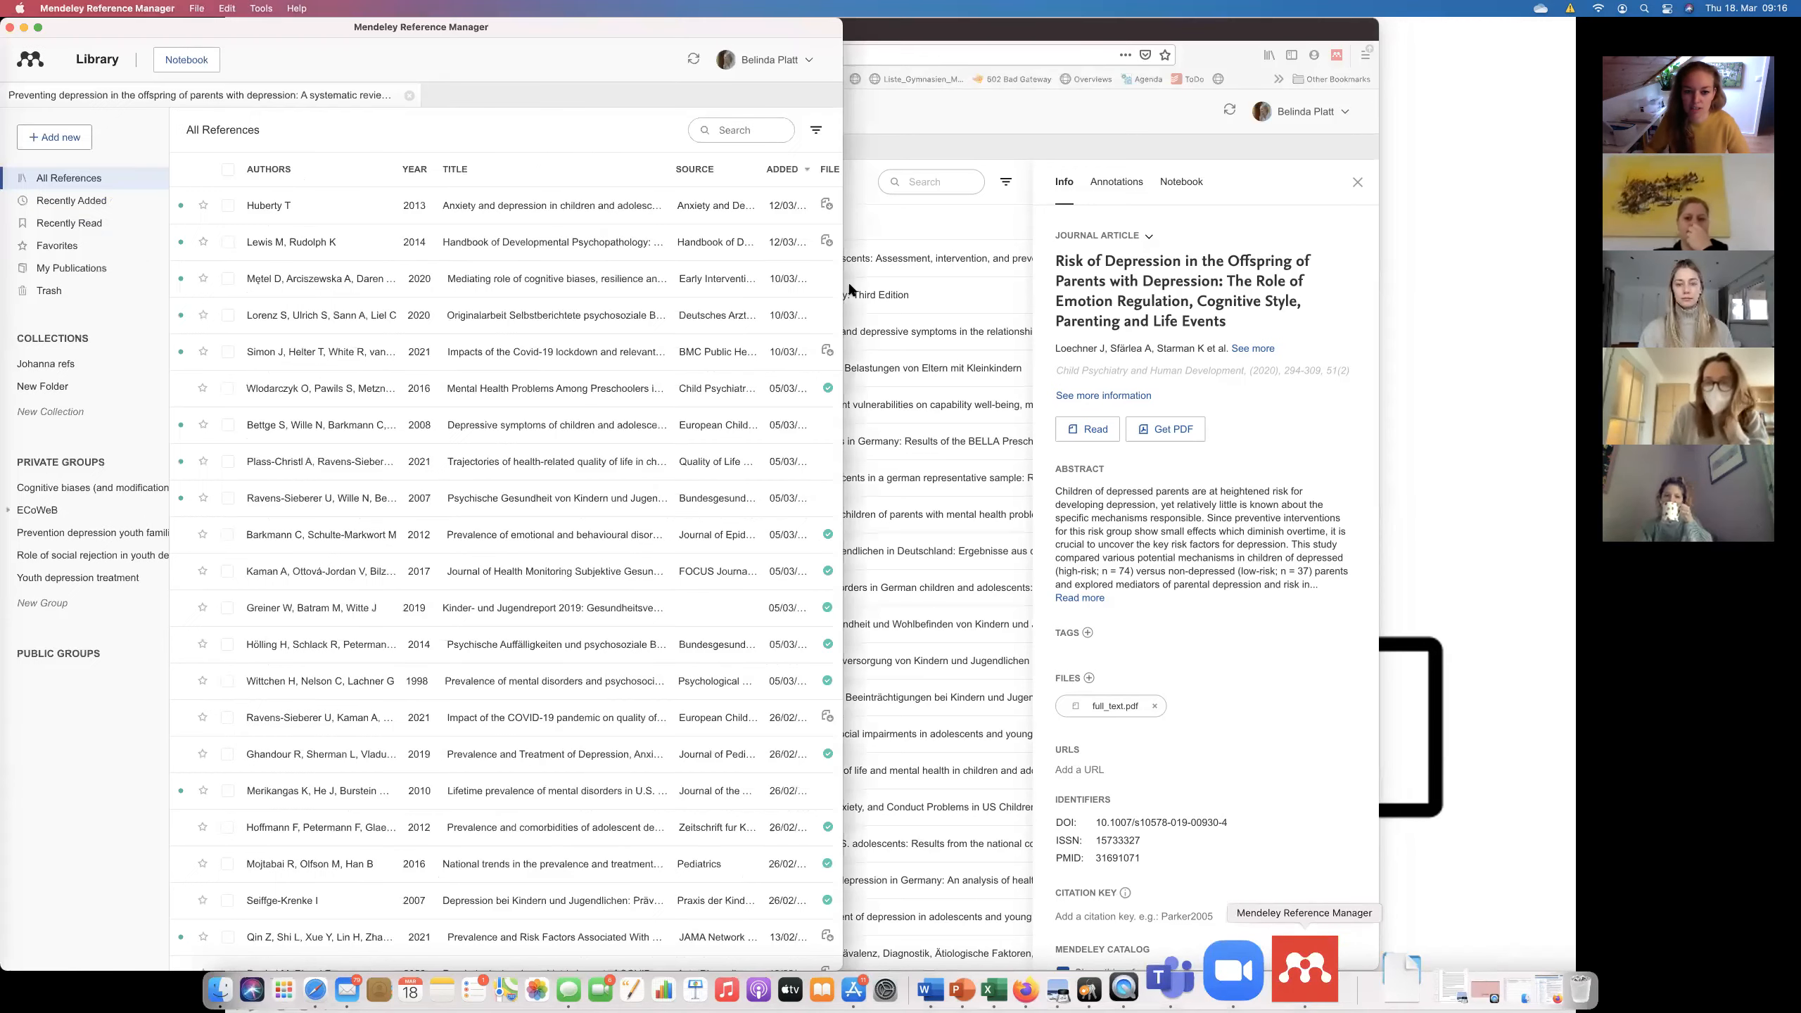
drag(843, 290, 1214, 294)
drag(1408, 302, 1444, 310)
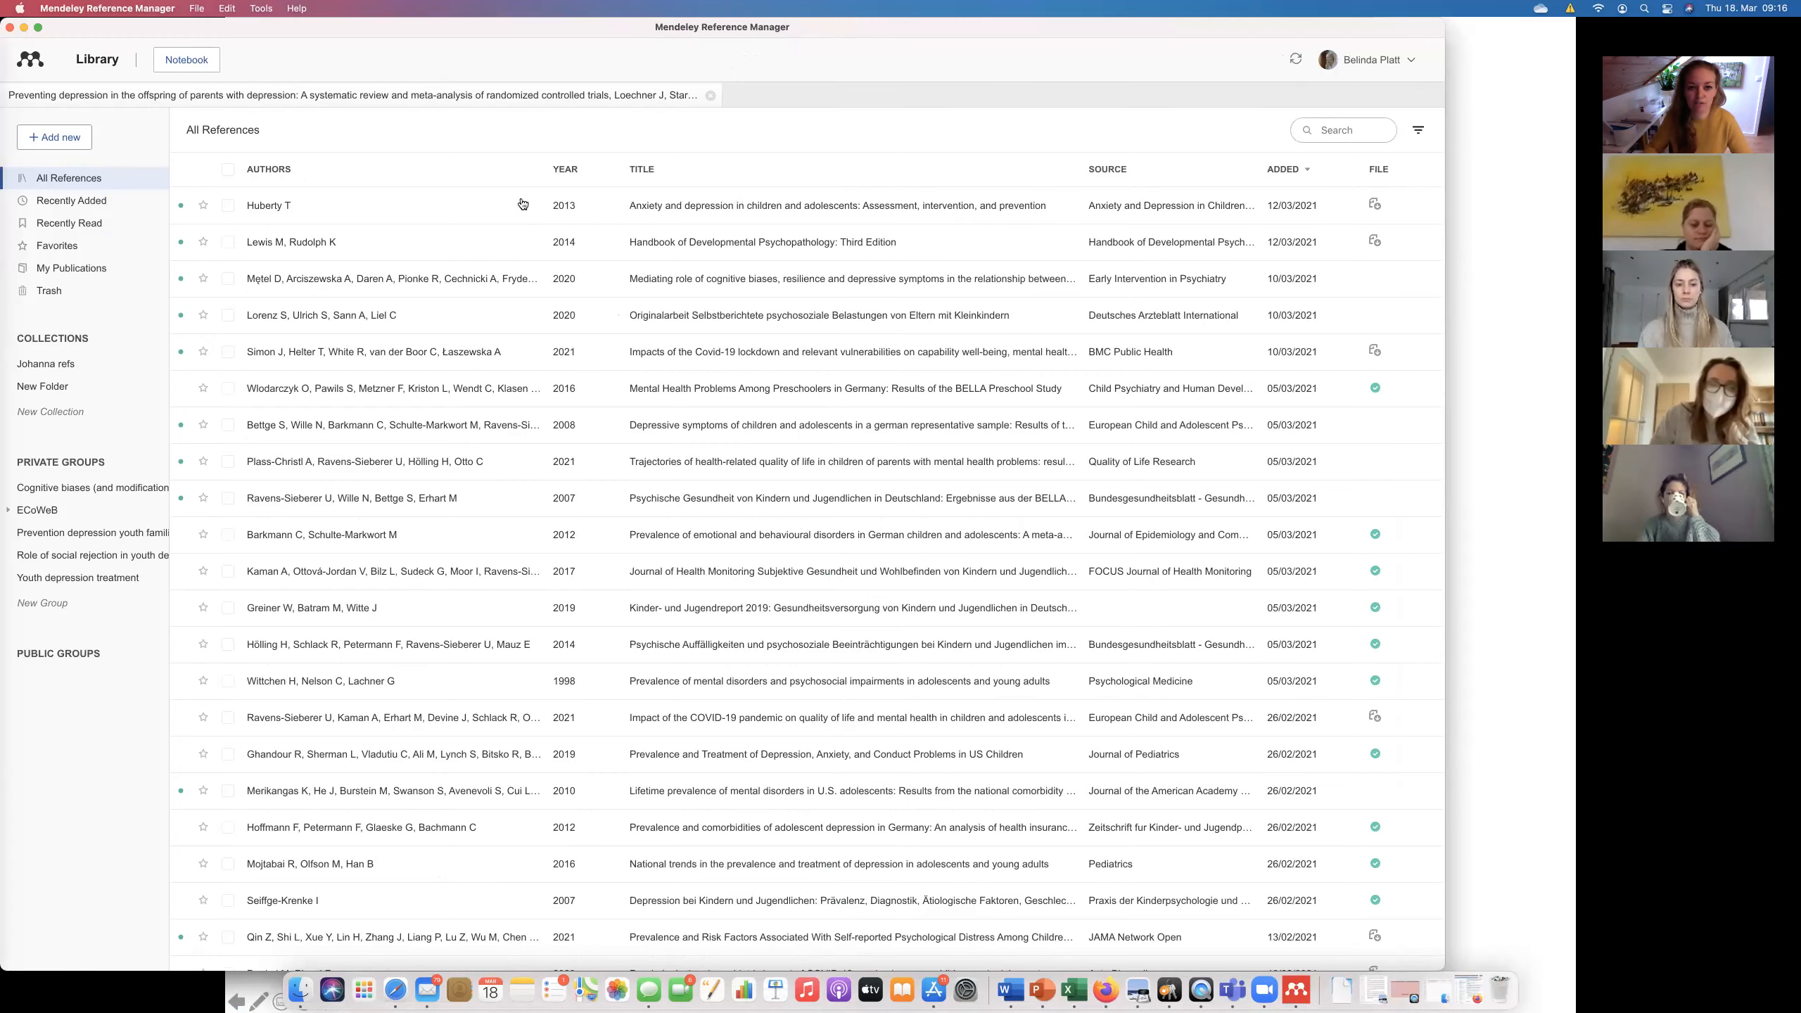
drag(538, 32, 541, 43)
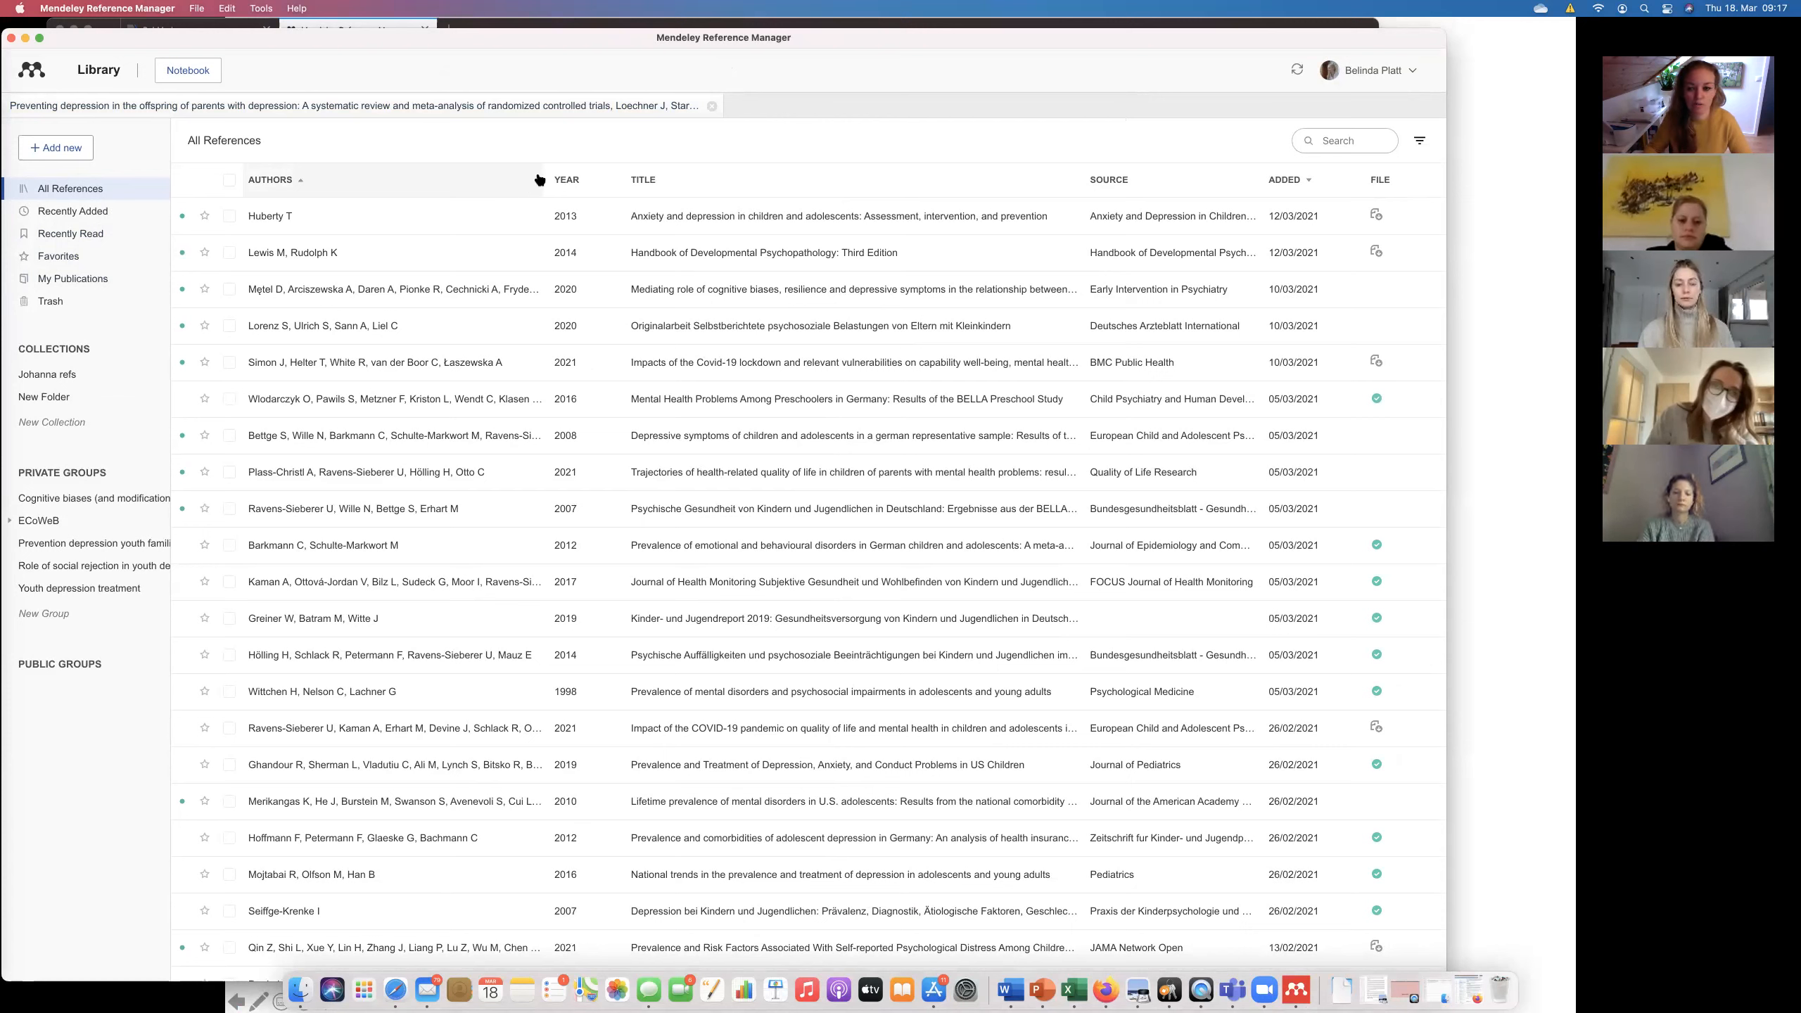
Sync the desktop library, check the Filter by author options, then return to the Essentials slideshow.
click(1296, 70)
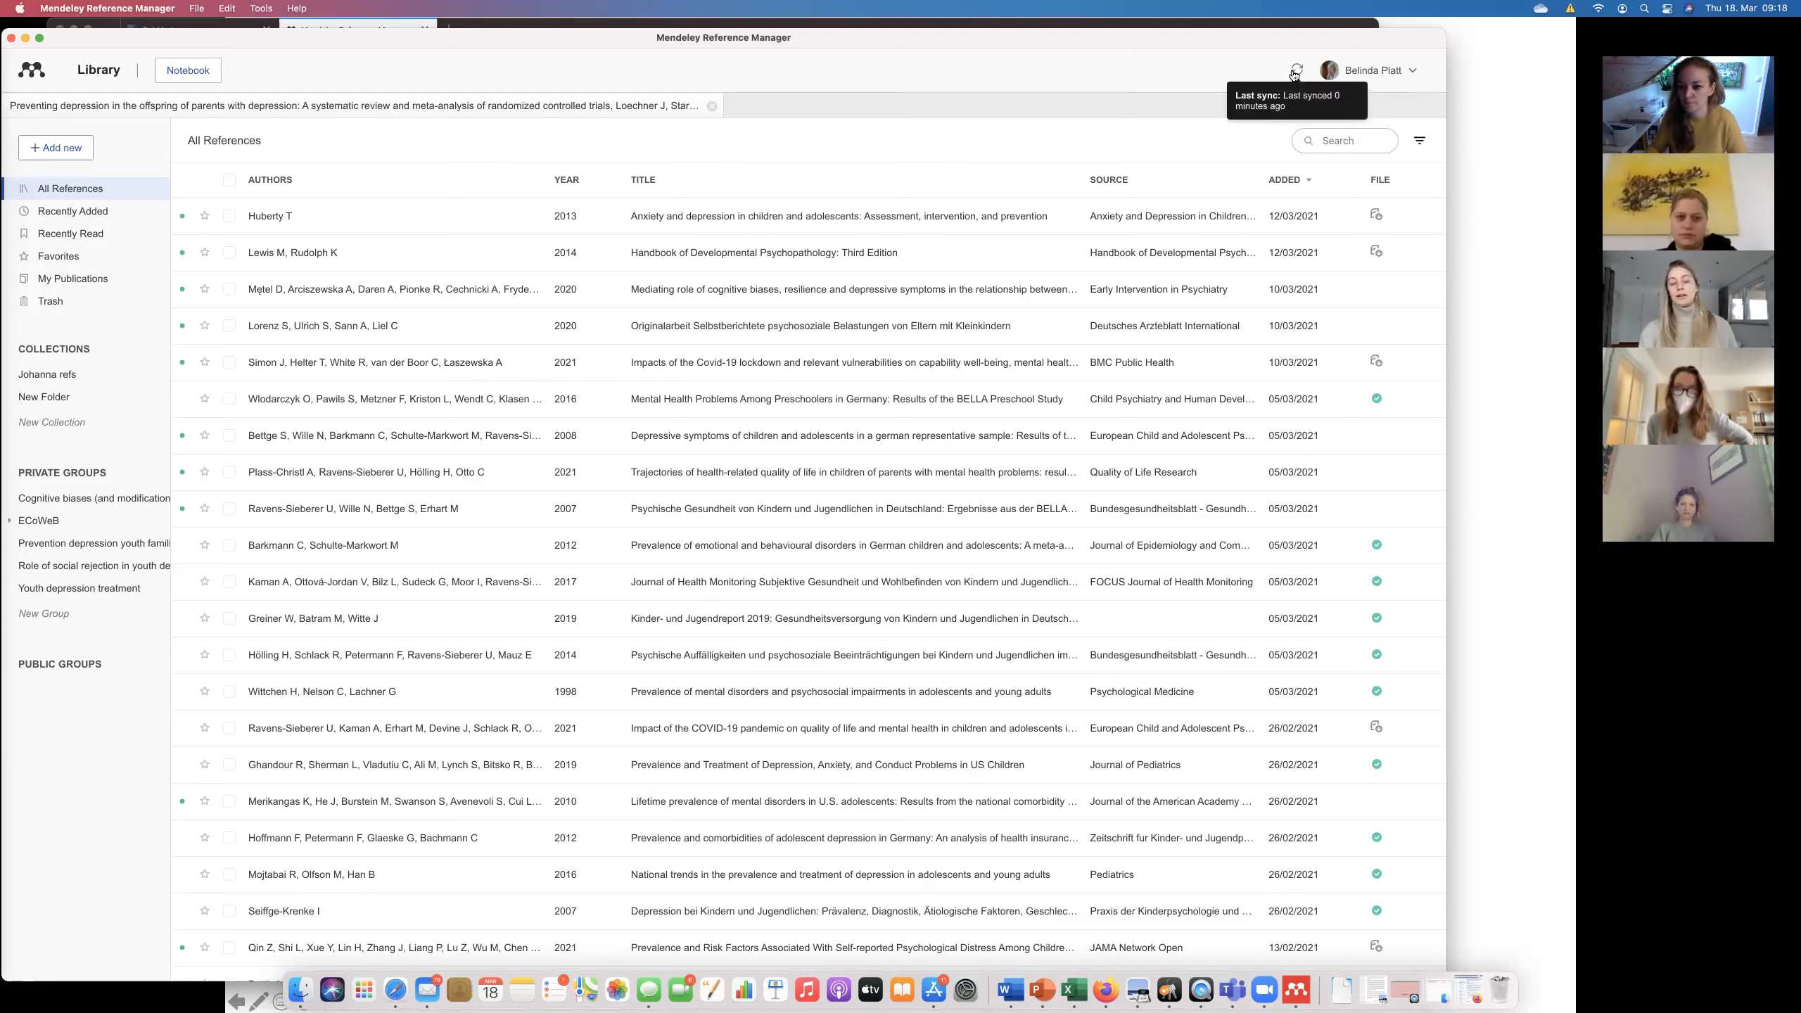
click(1418, 139)
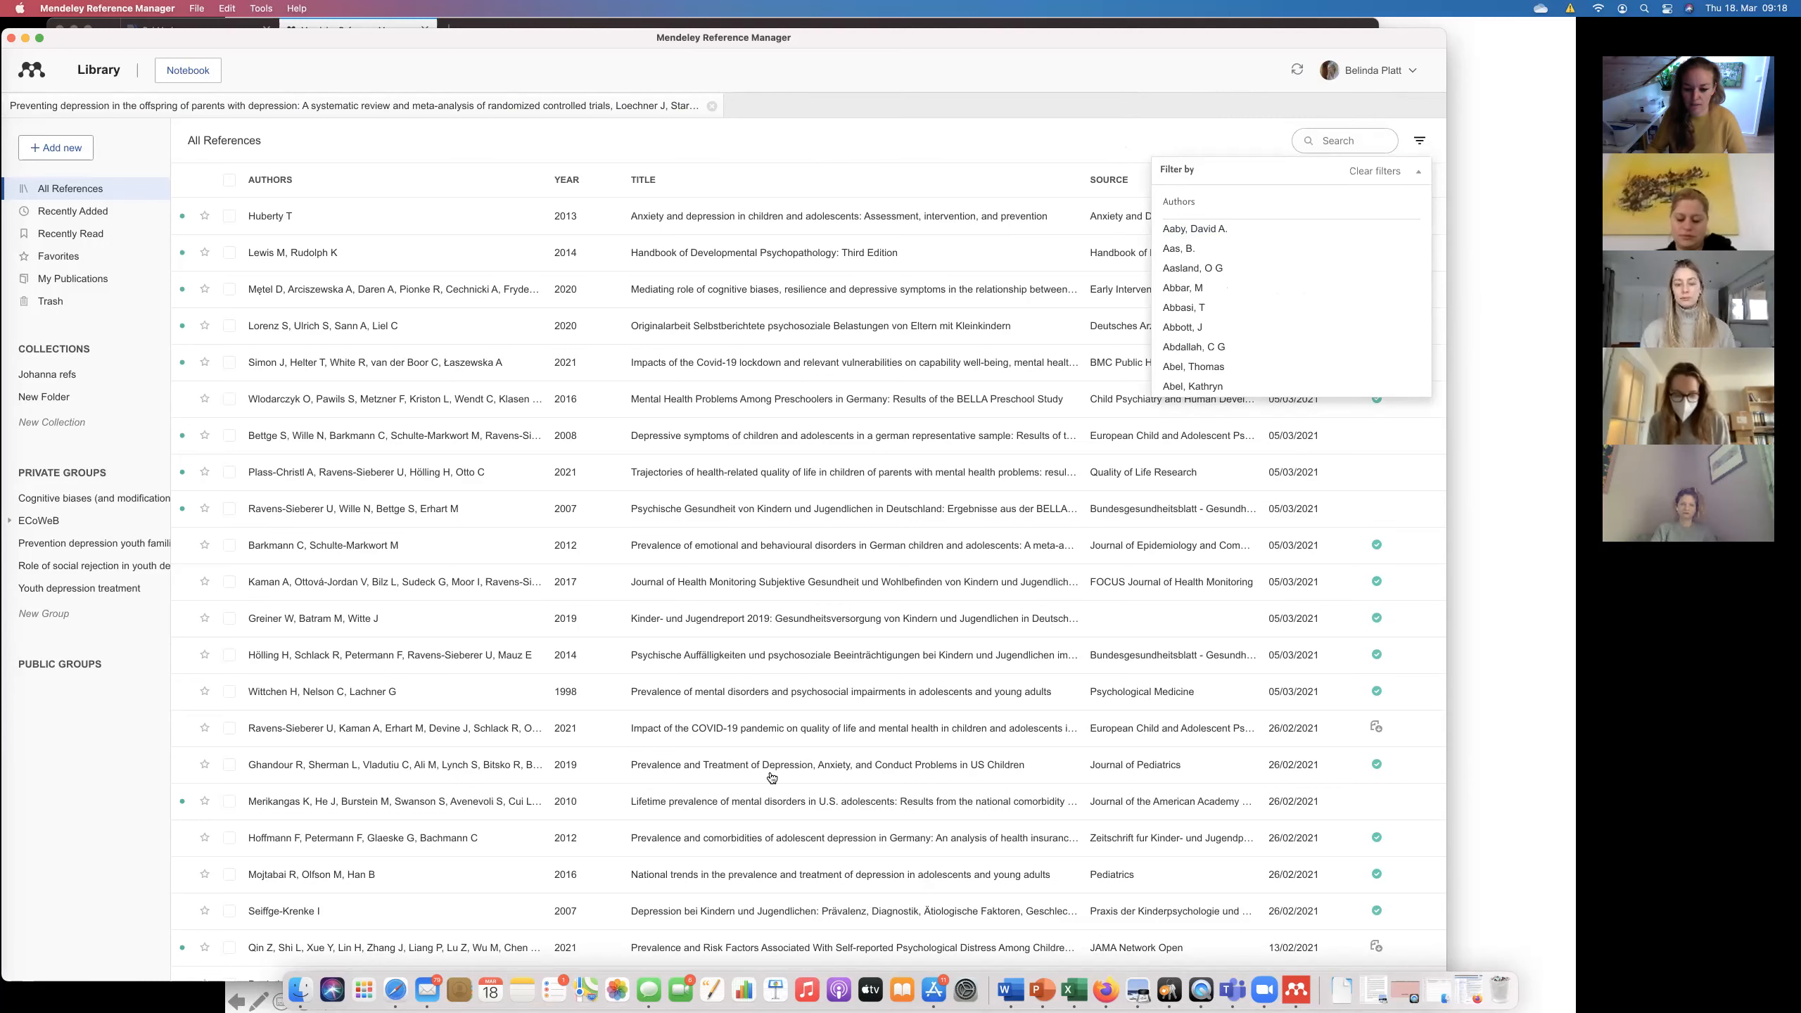
click(1490, 631)
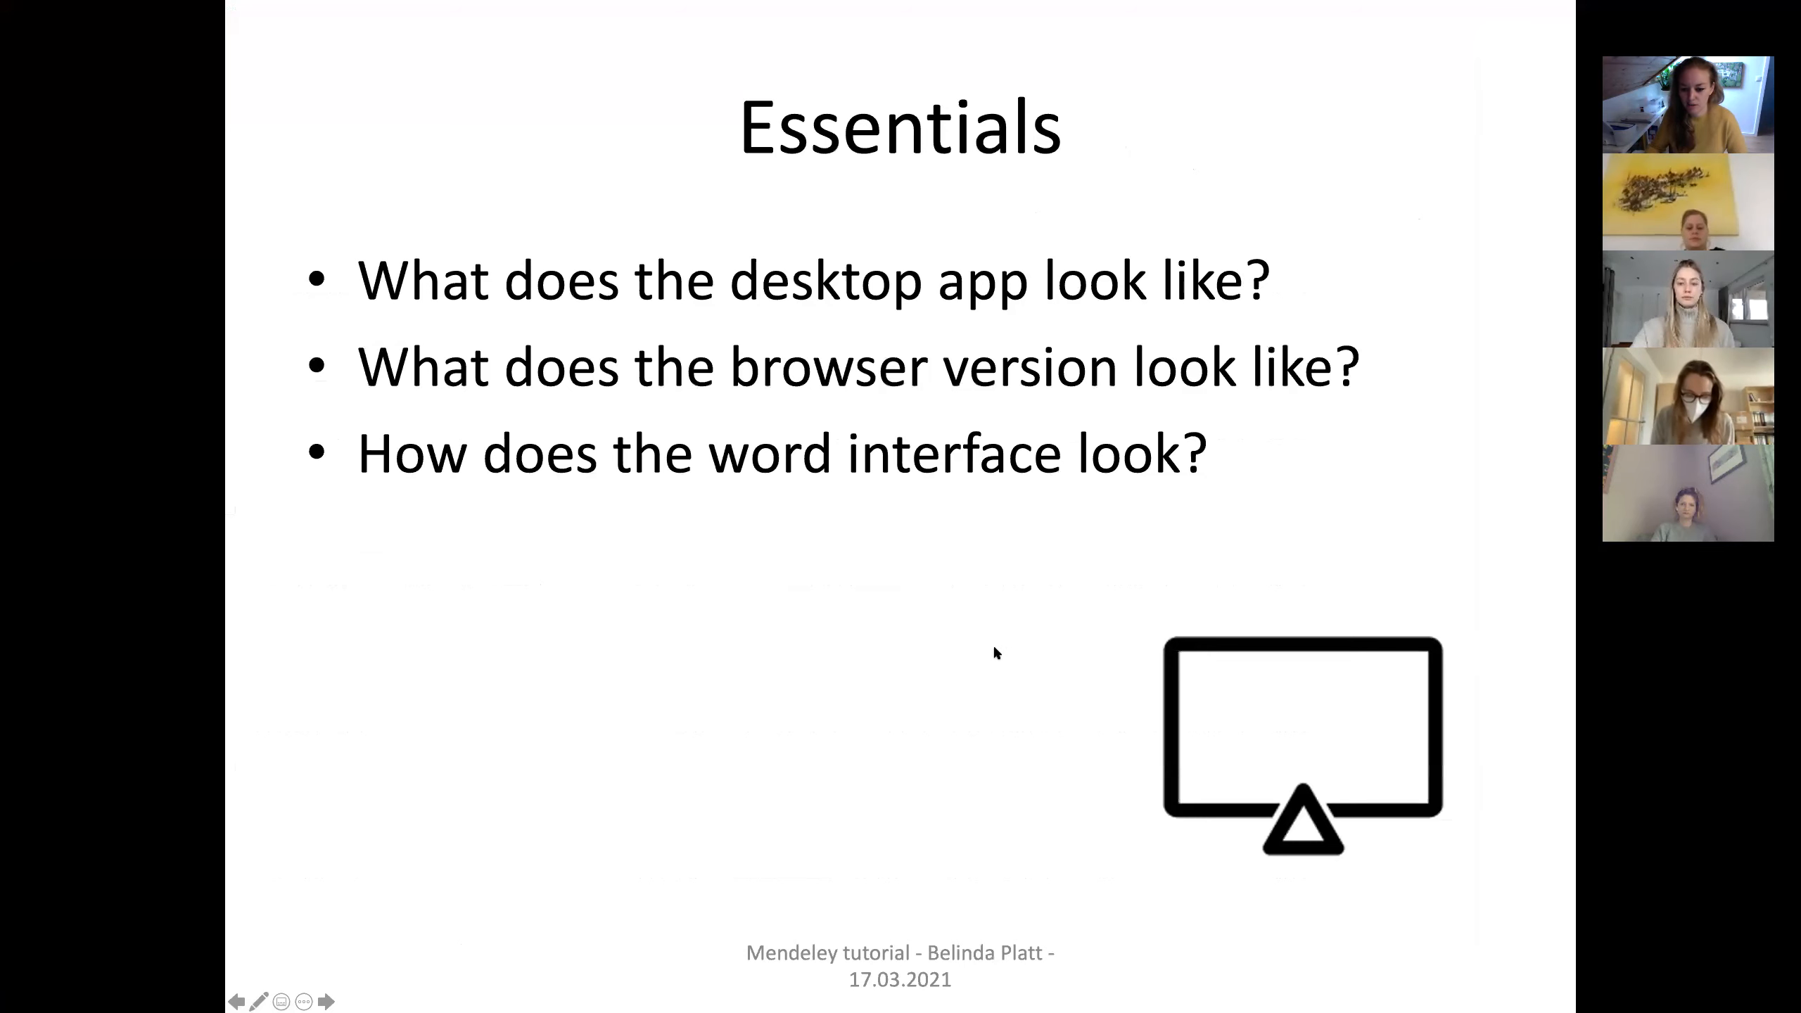
Switch to Word's Document16 through Mission Control, with the Mendeley Cite panel showing.
key(ctrl+Up)
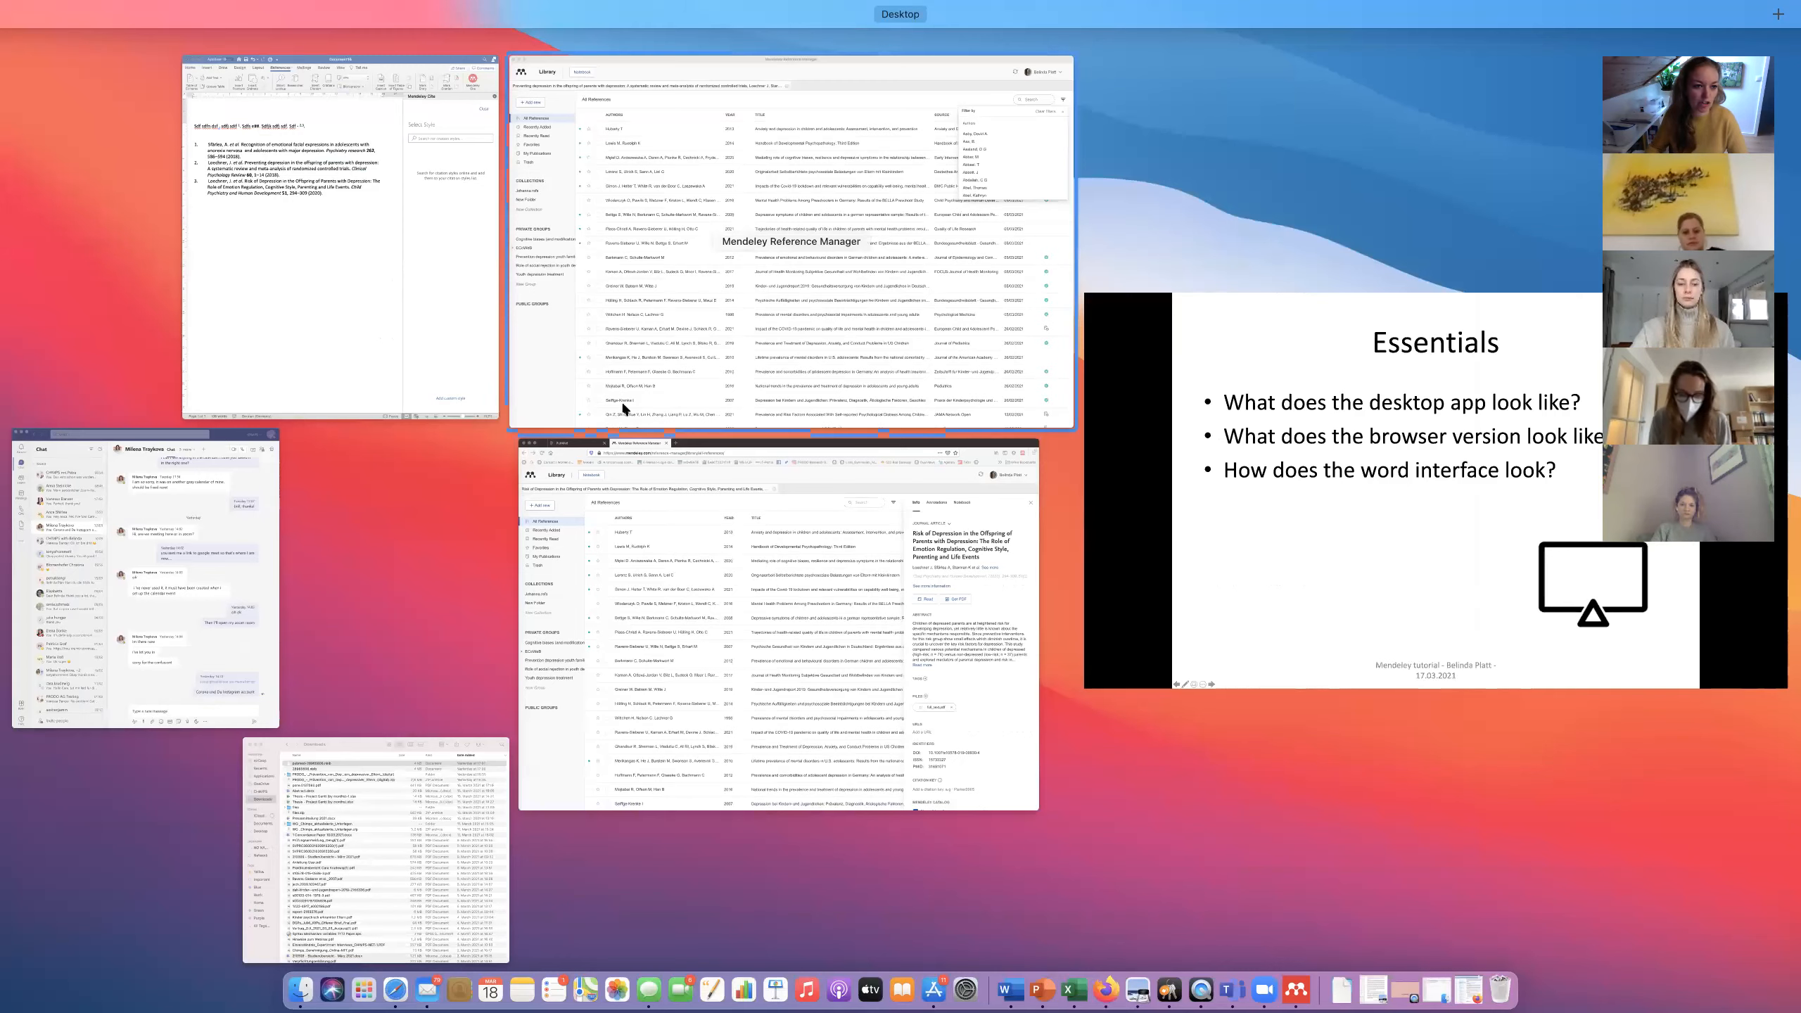
click(443, 267)
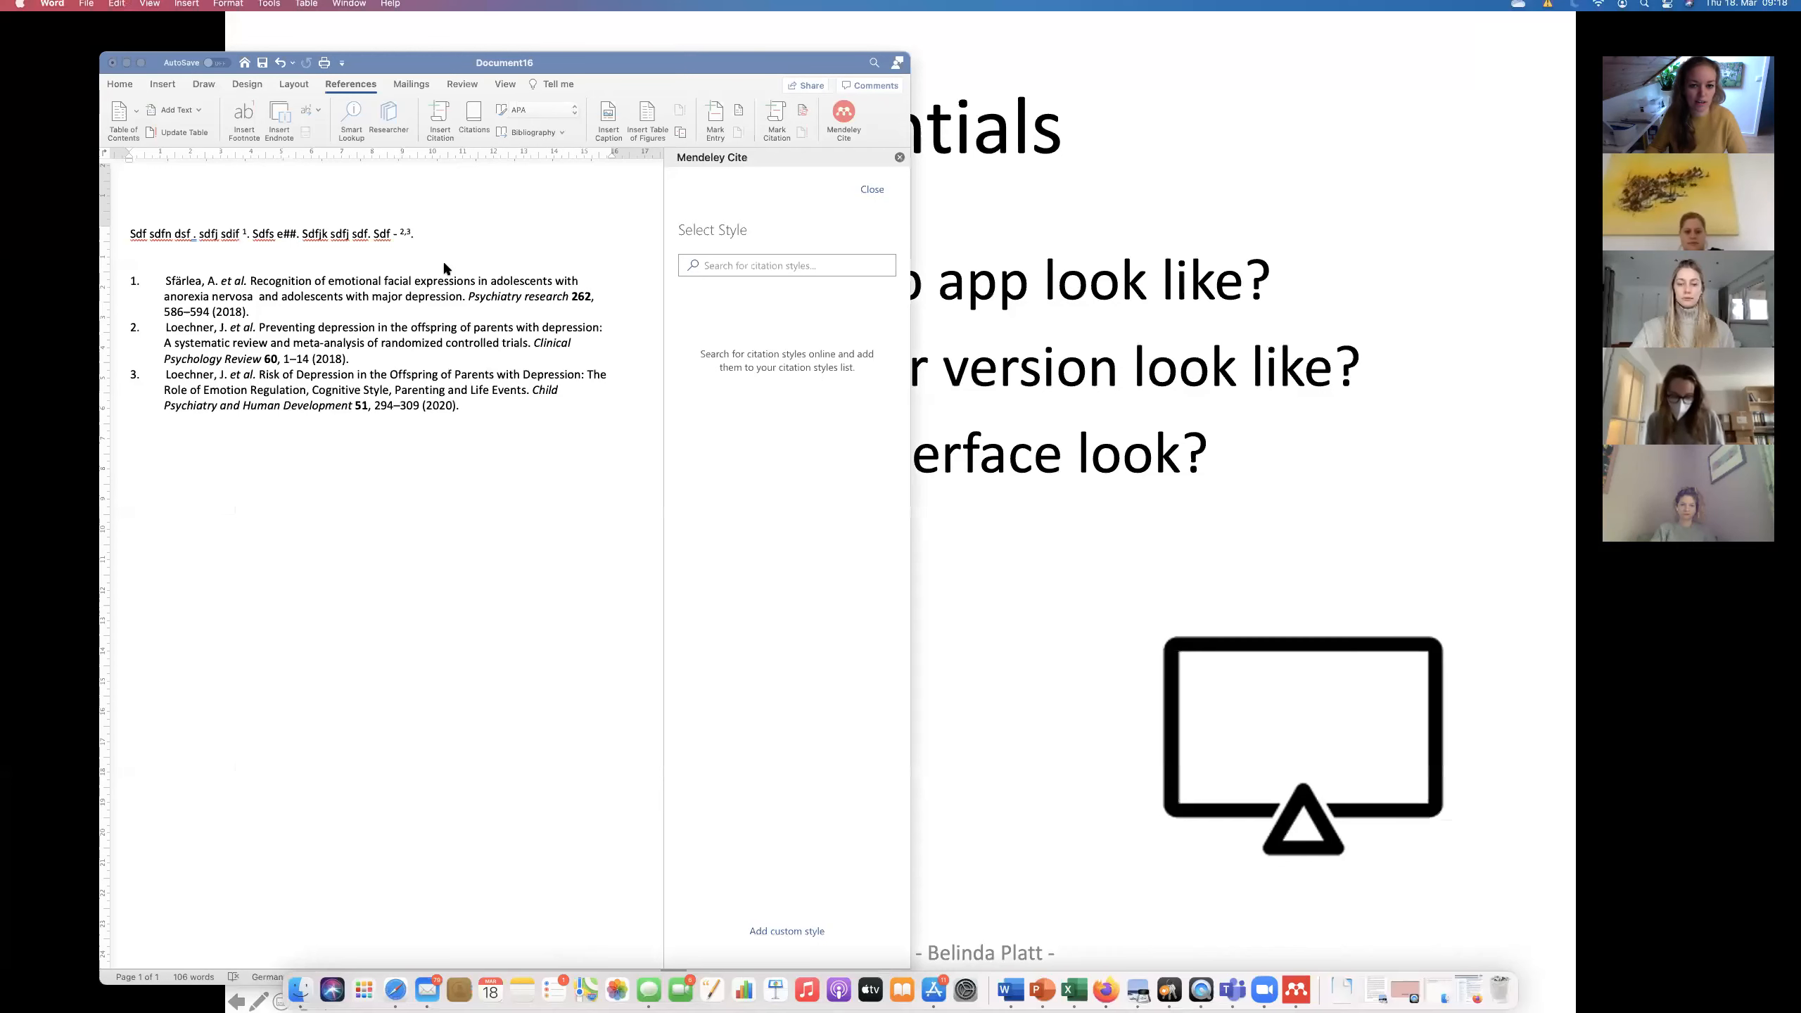
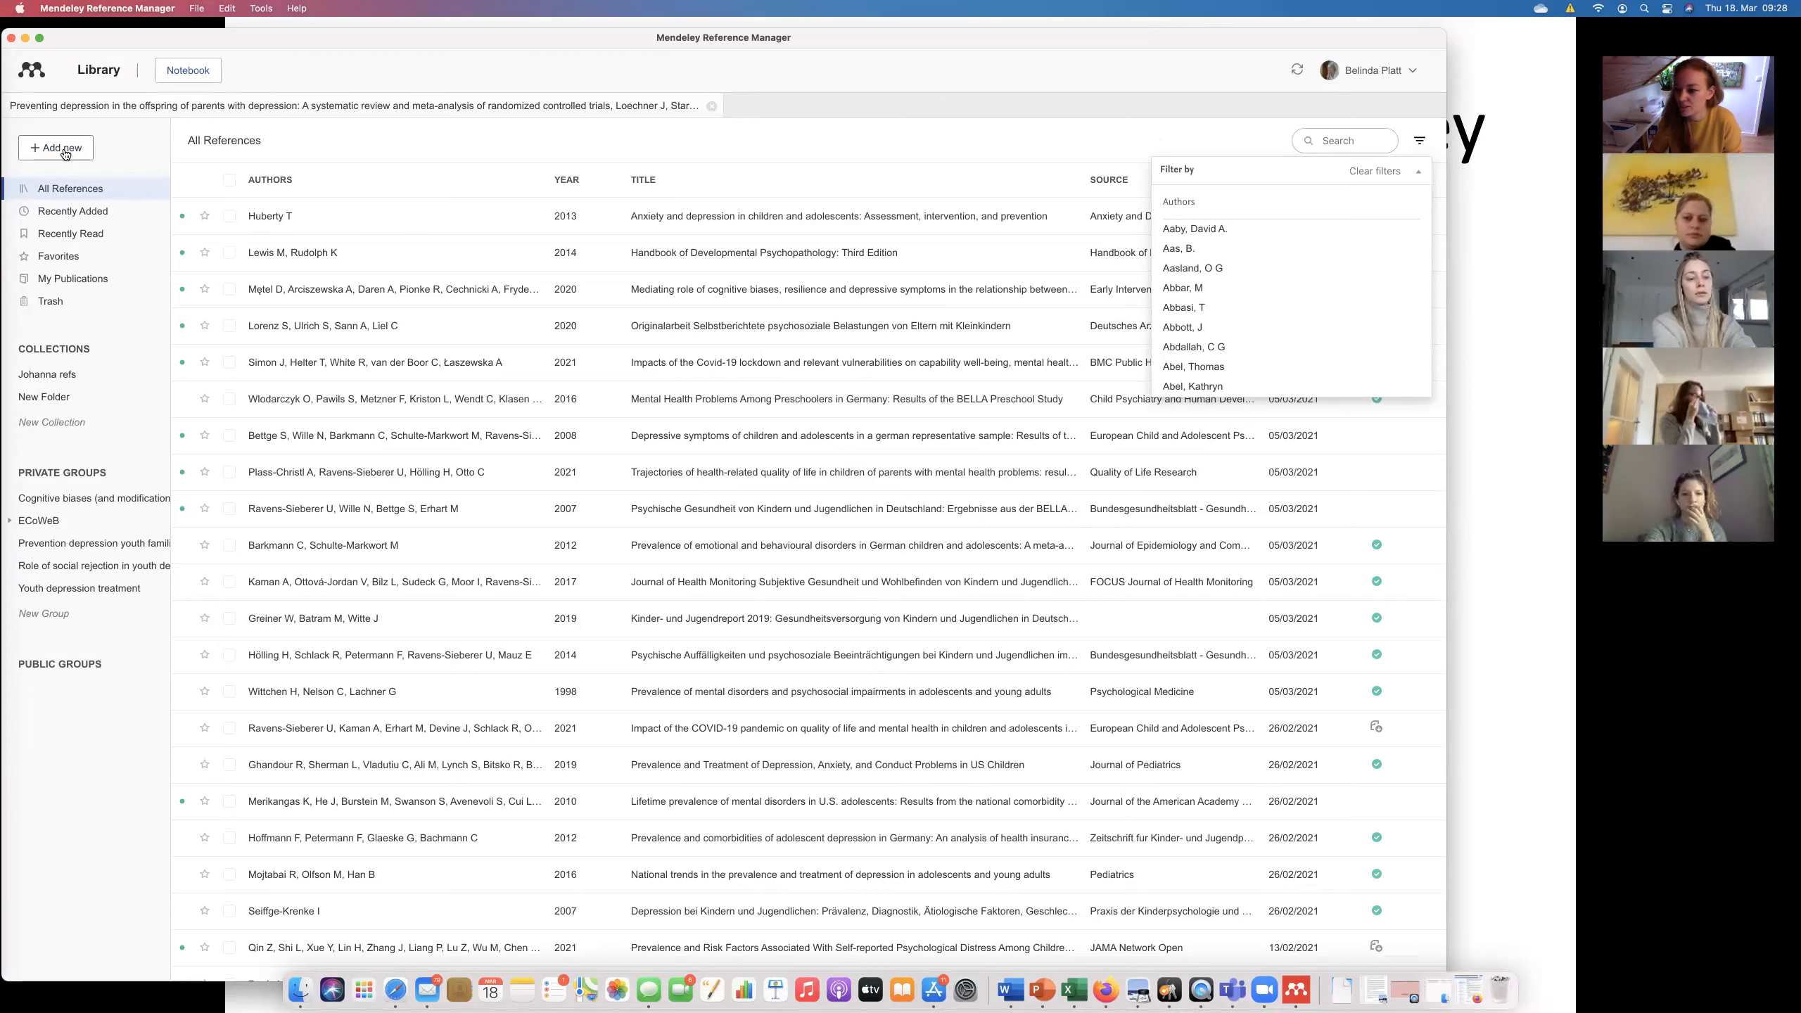
Start a manual reference entry and set its reference type to Book.
click(66, 152)
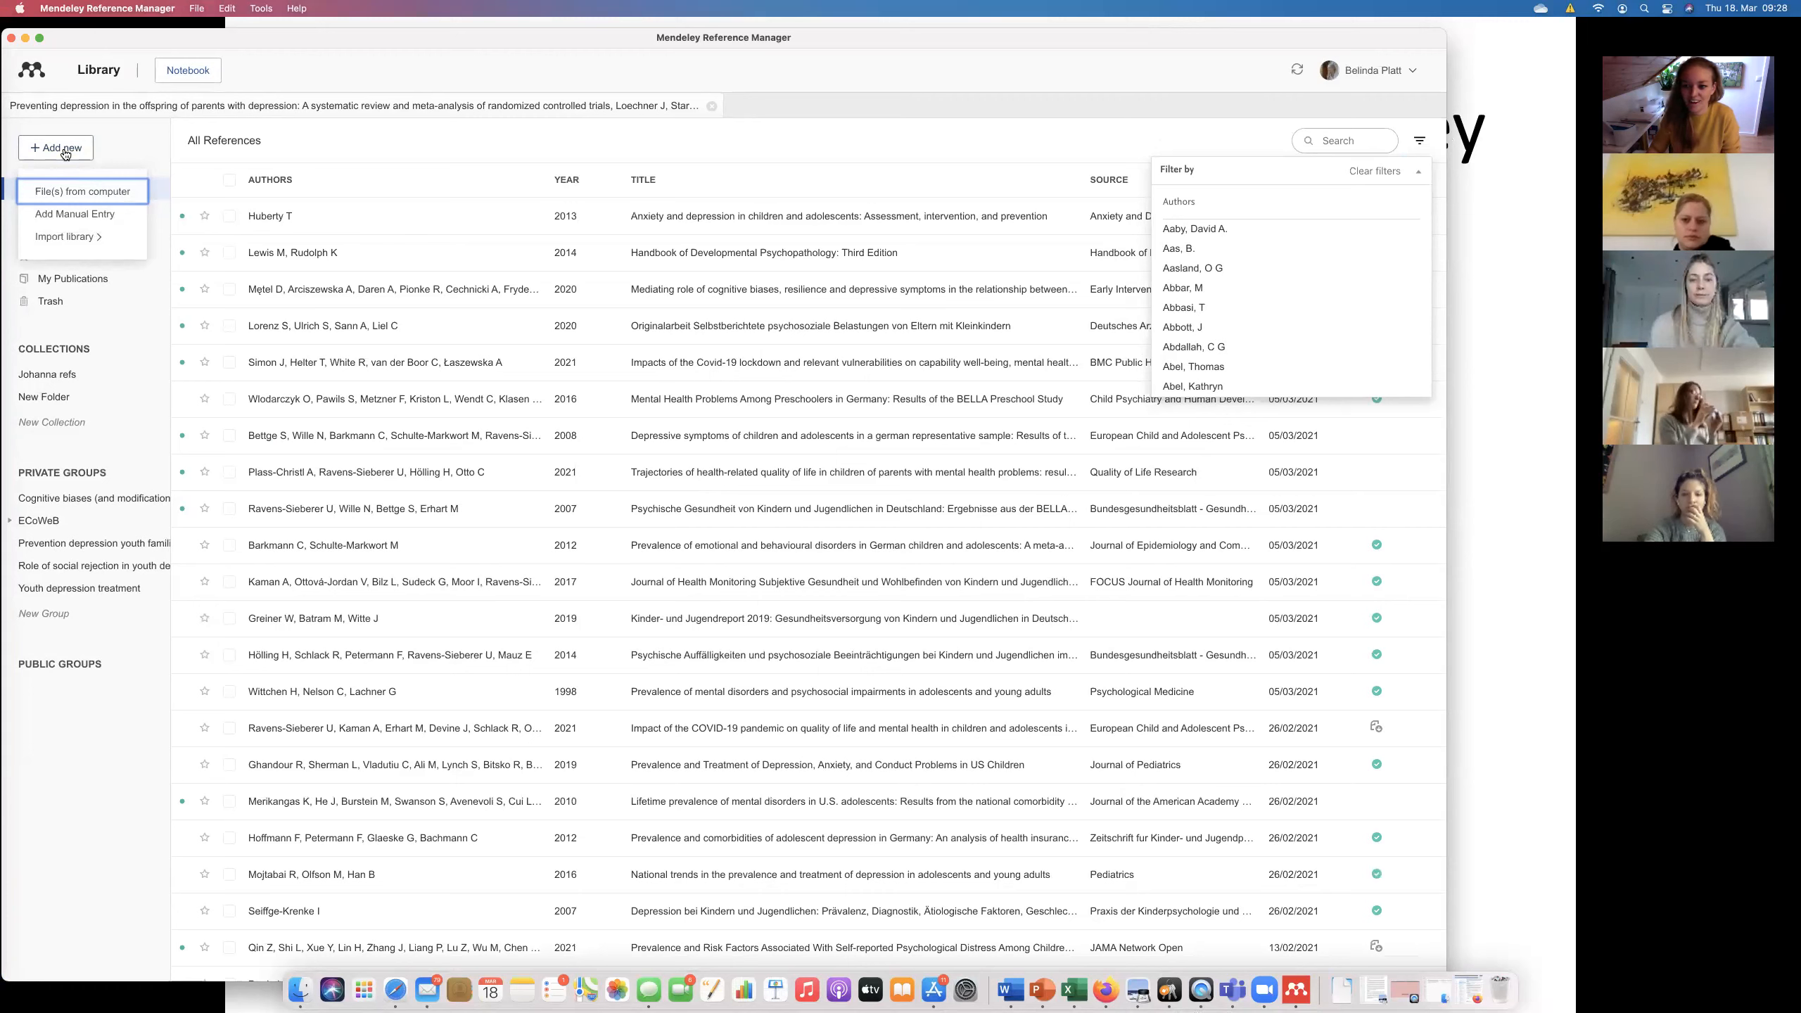
click(87, 215)
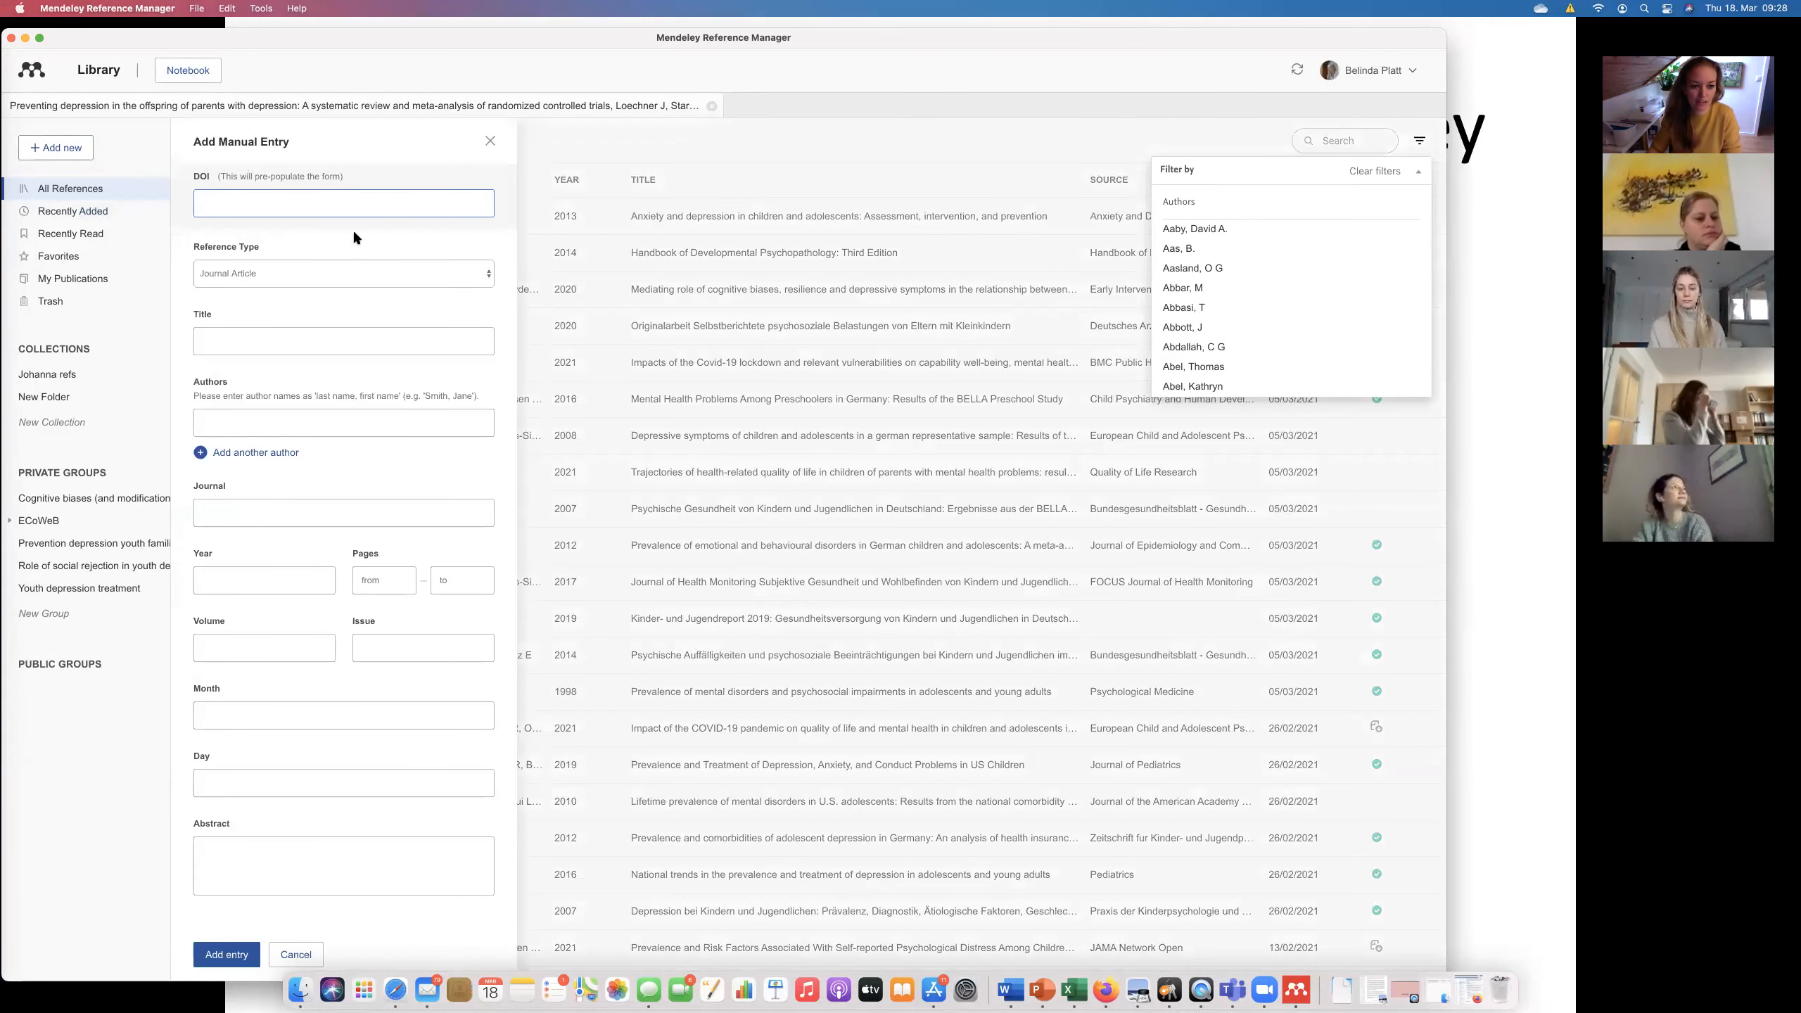
click(343, 273)
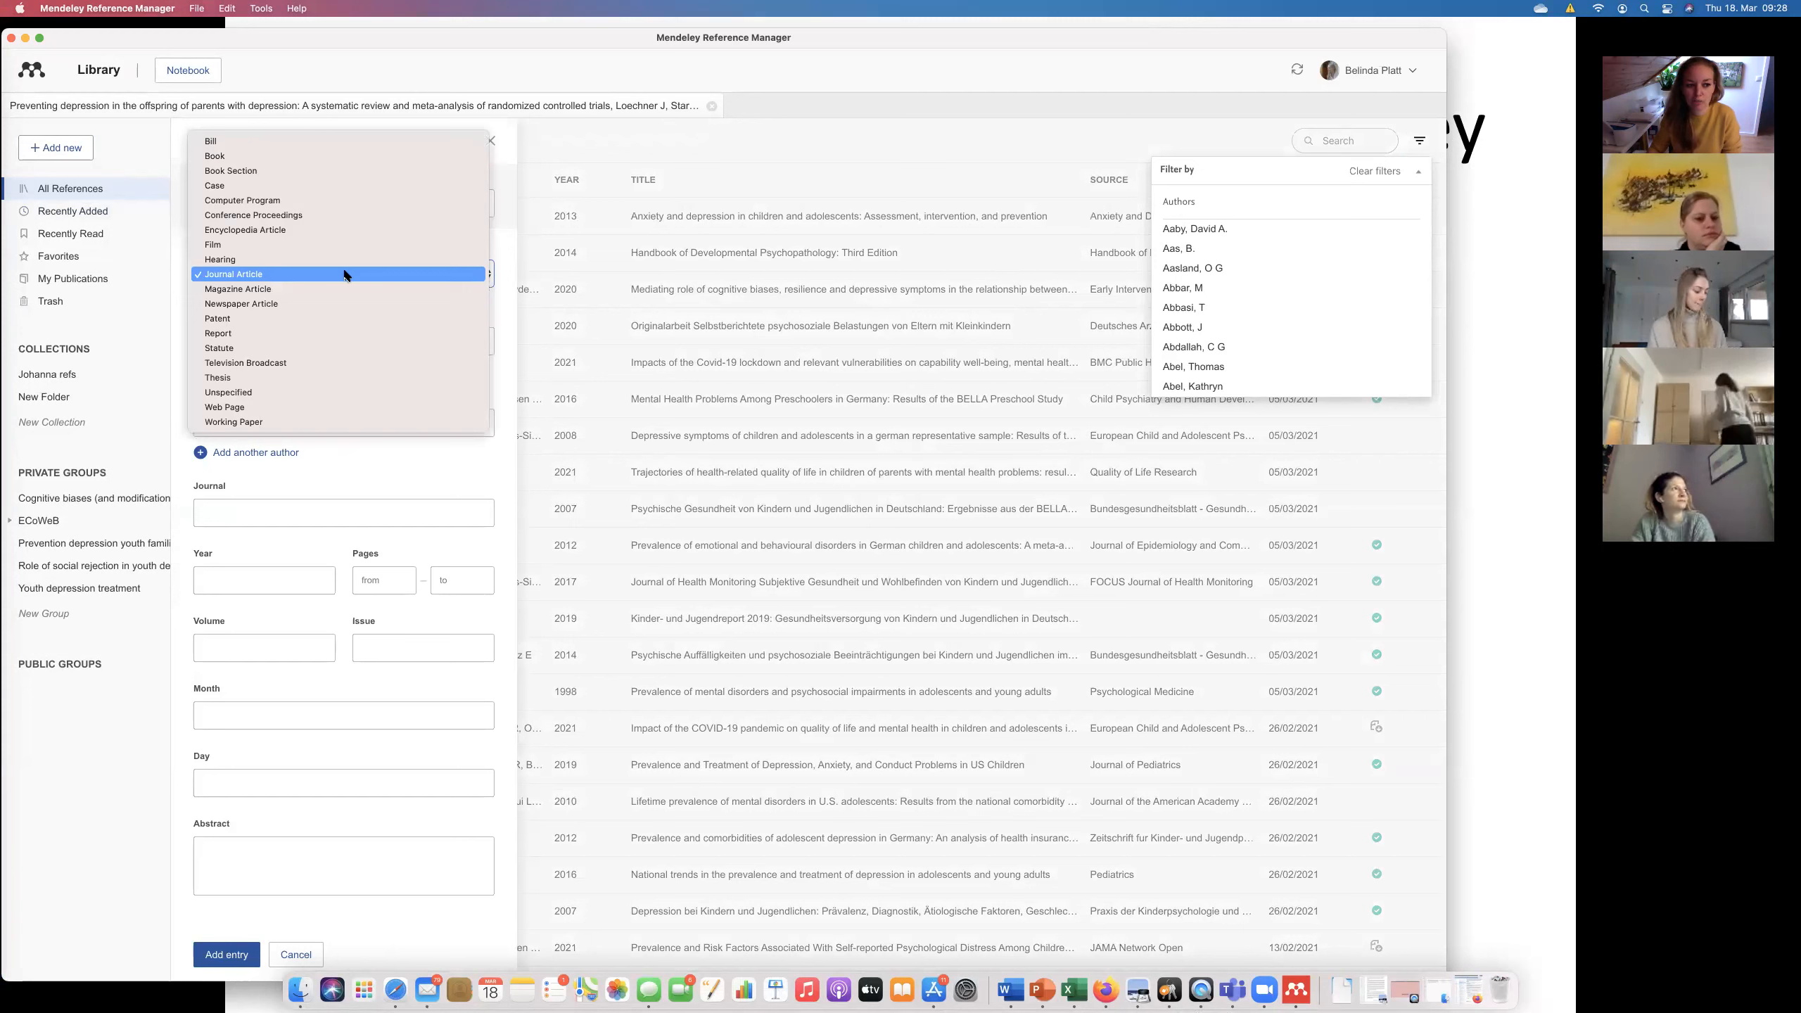
click(331, 156)
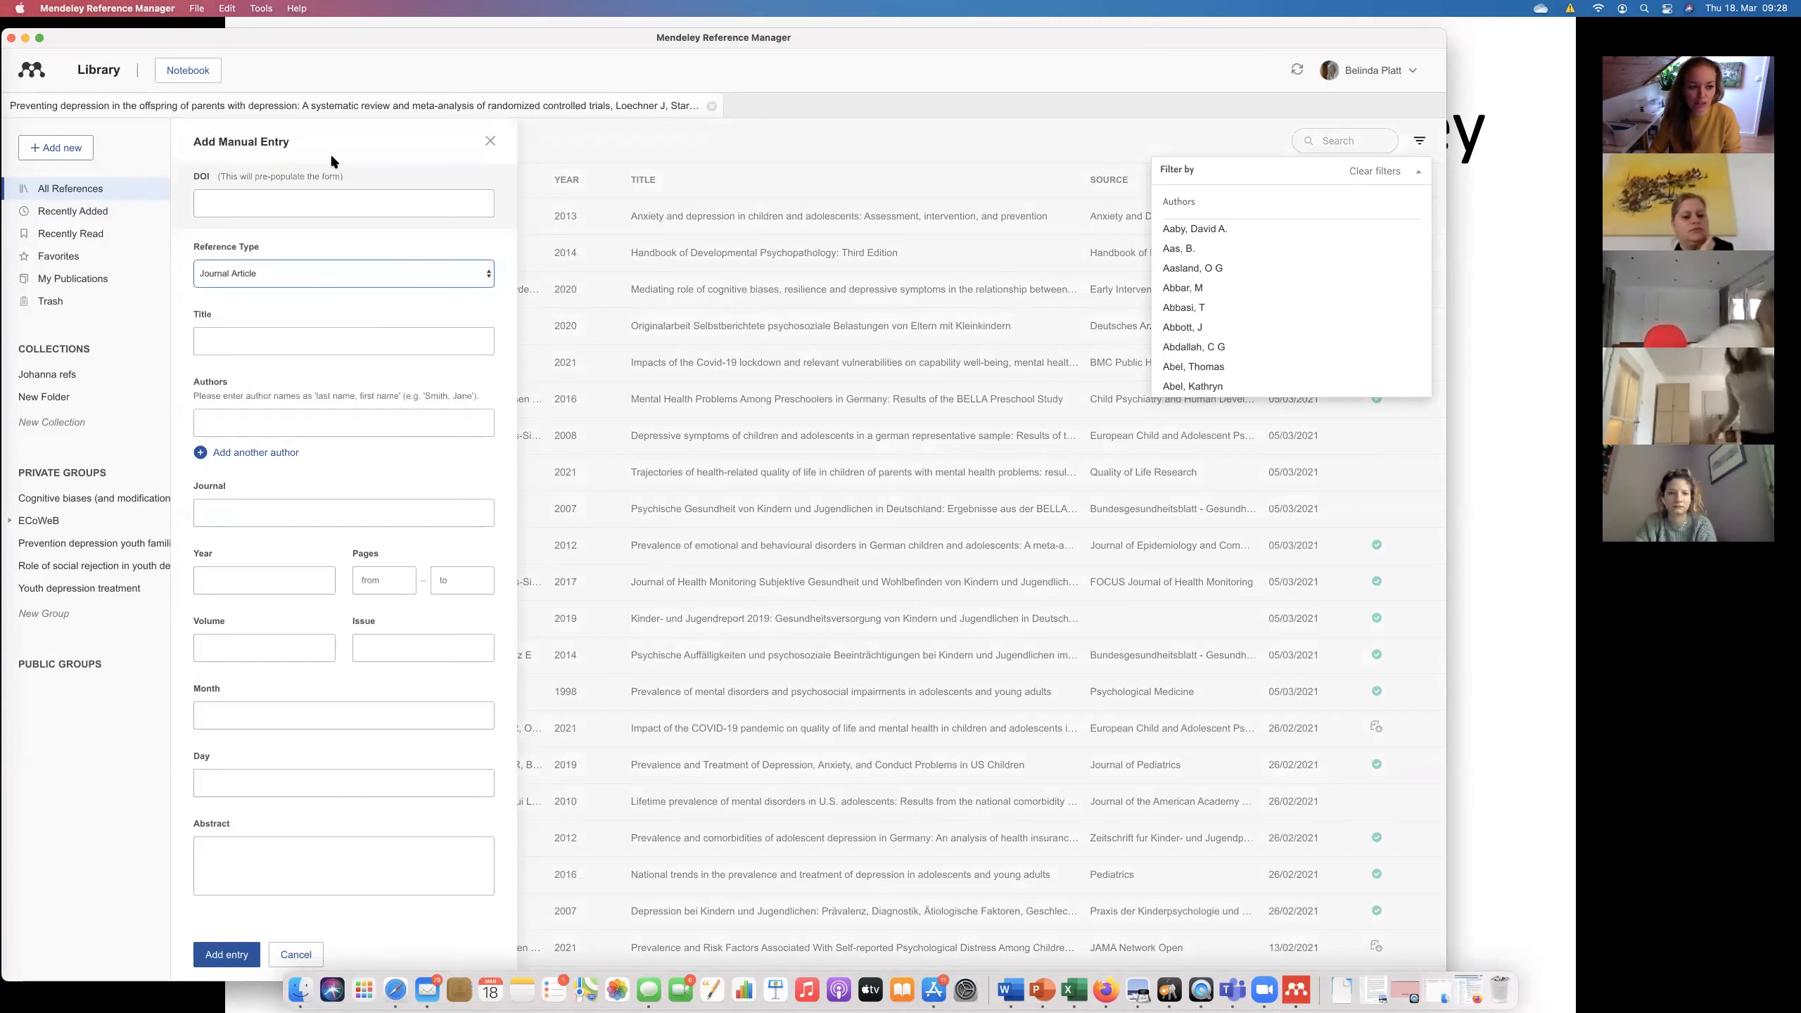
Enter title 'Everything about psychology', the author's name and year 2021, then add the entry.
click(256, 345)
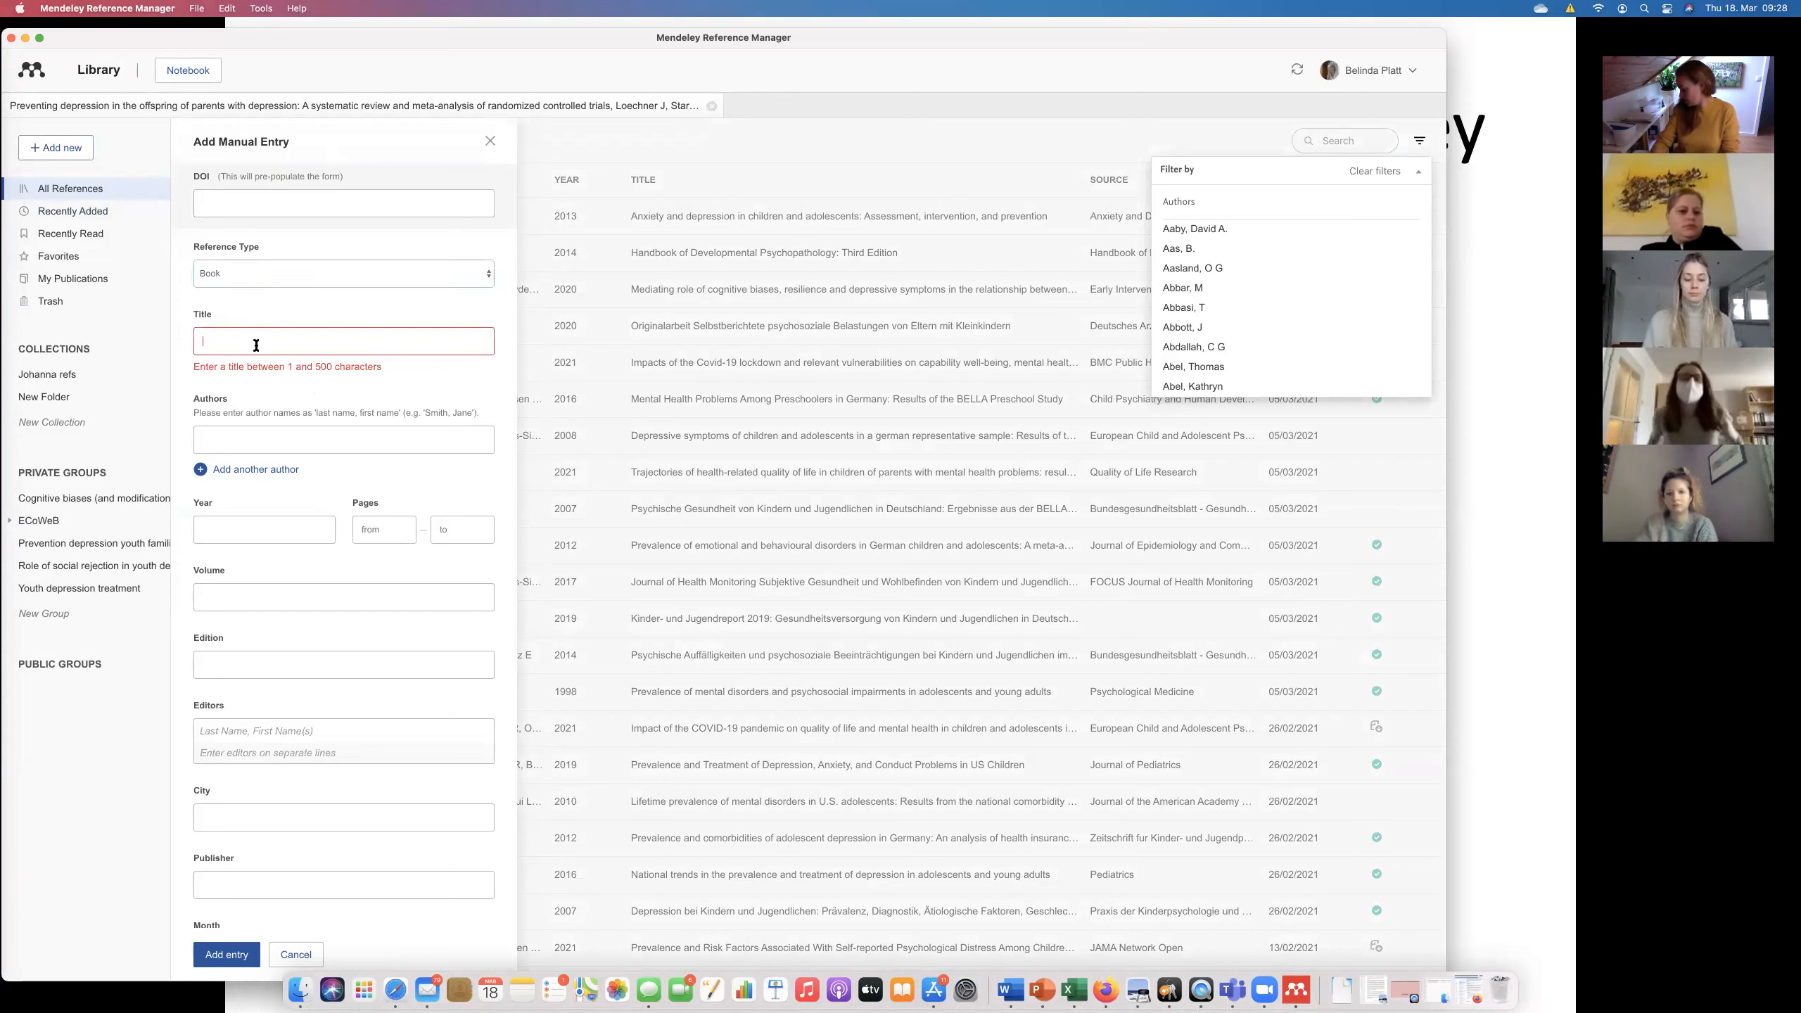
text(Ever)
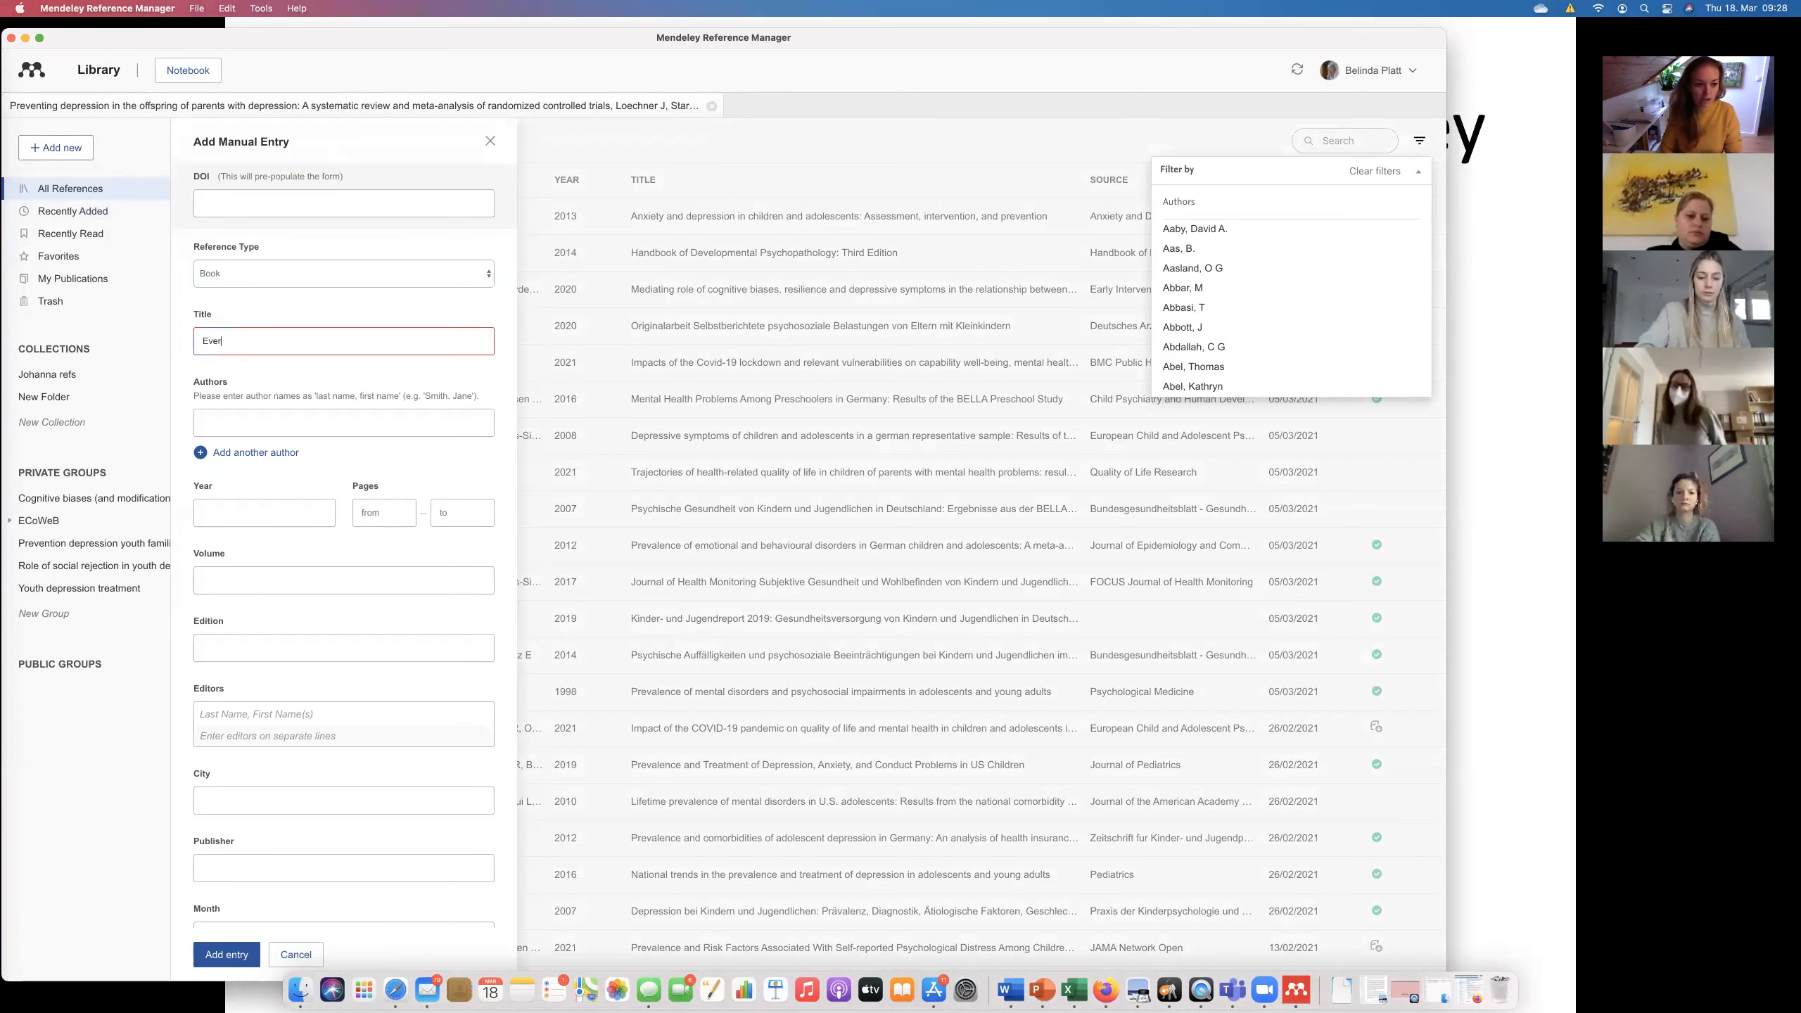
text(ything an)
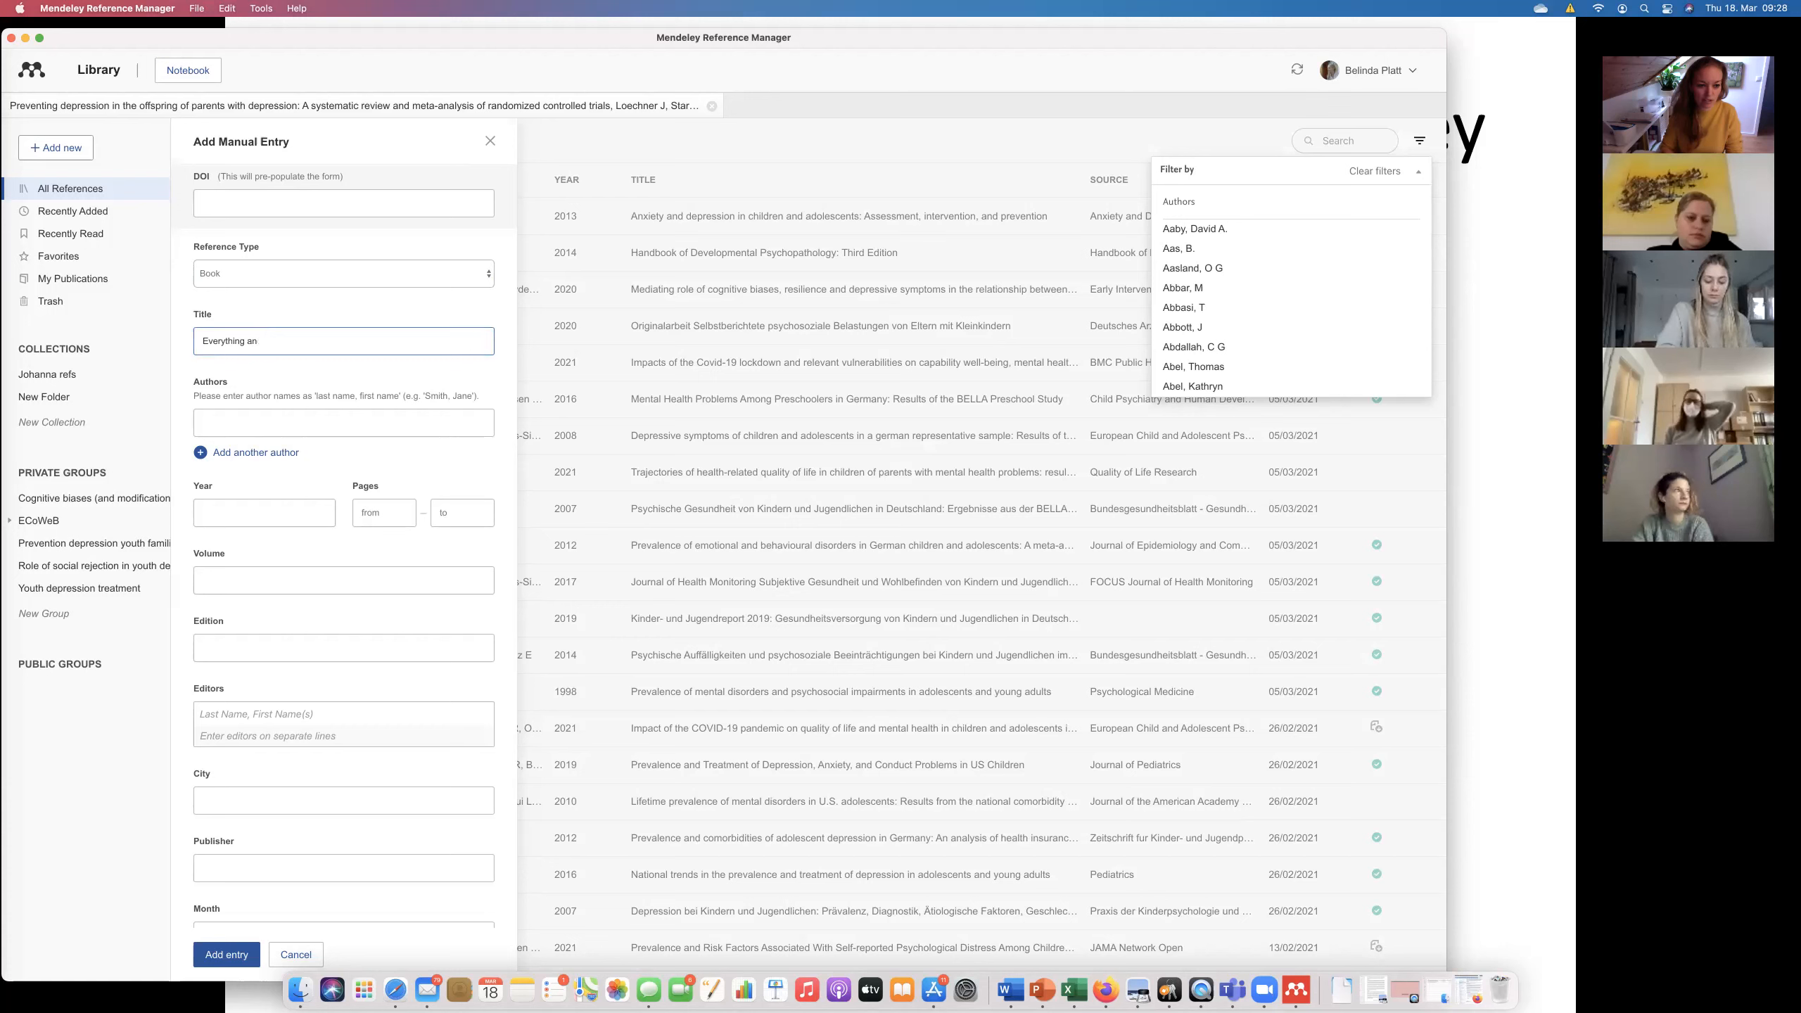
key(BackSpace)
text(bout psychology)
click(249, 426)
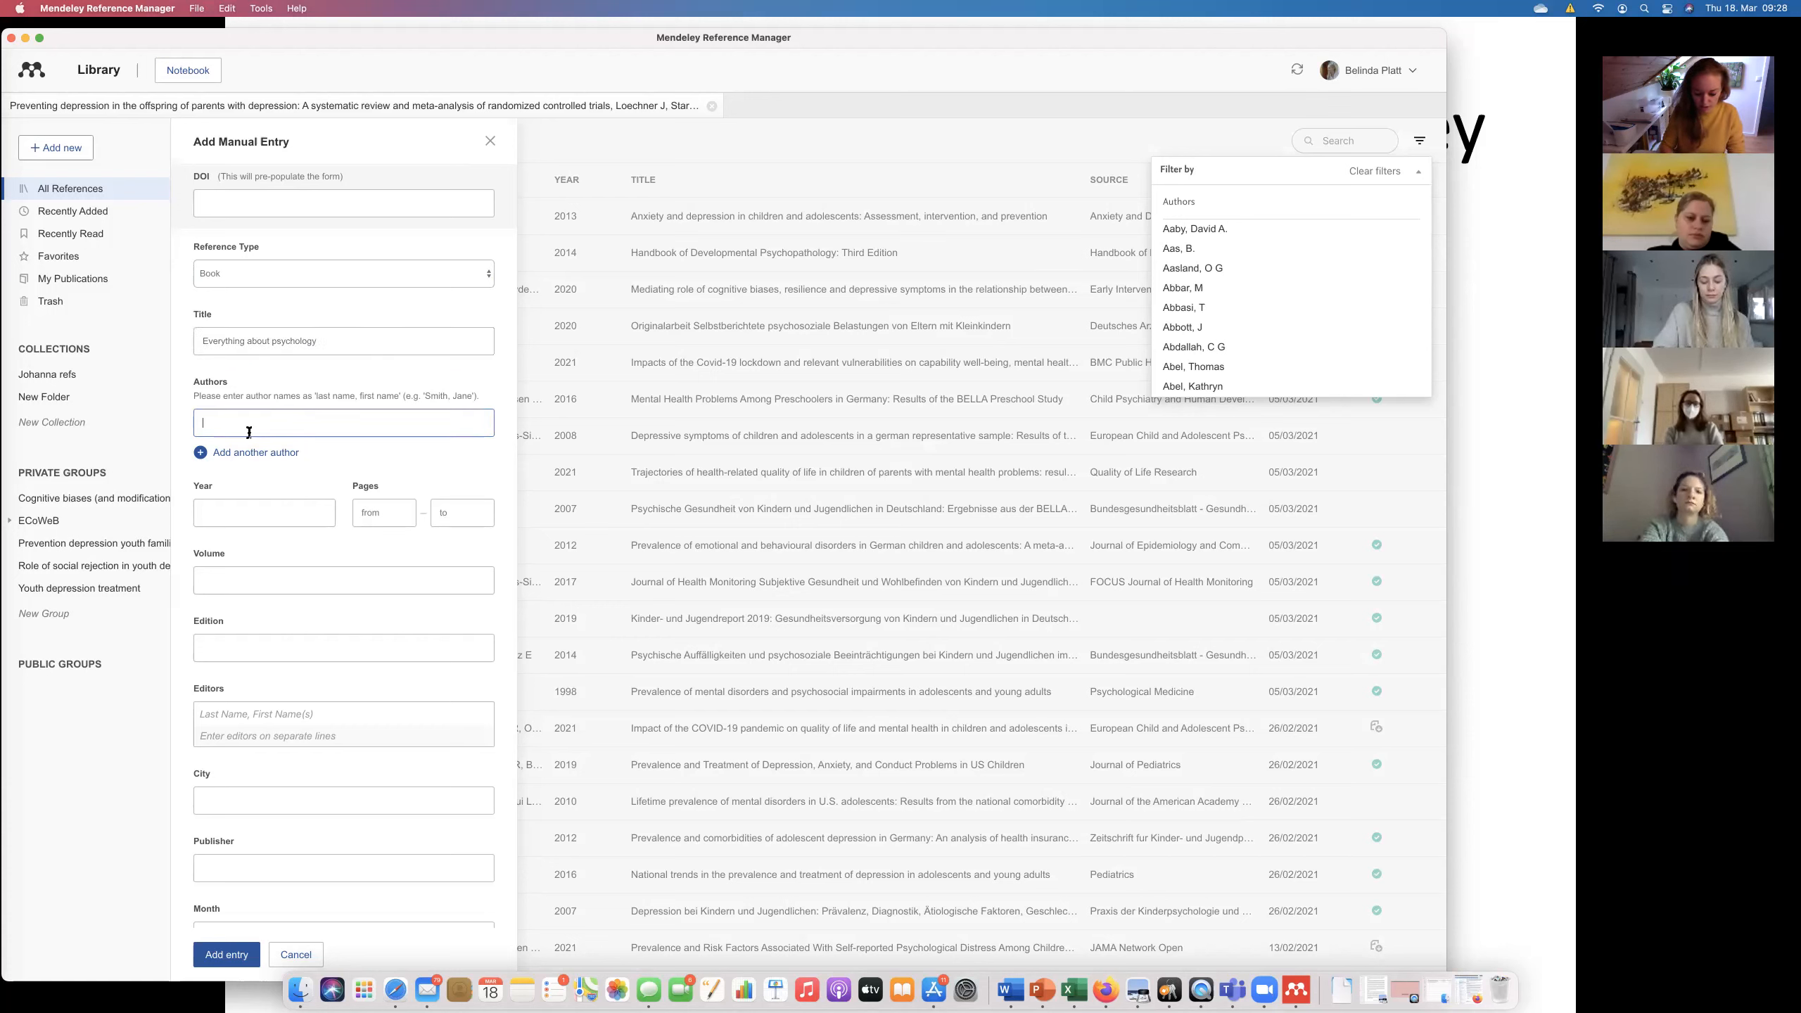
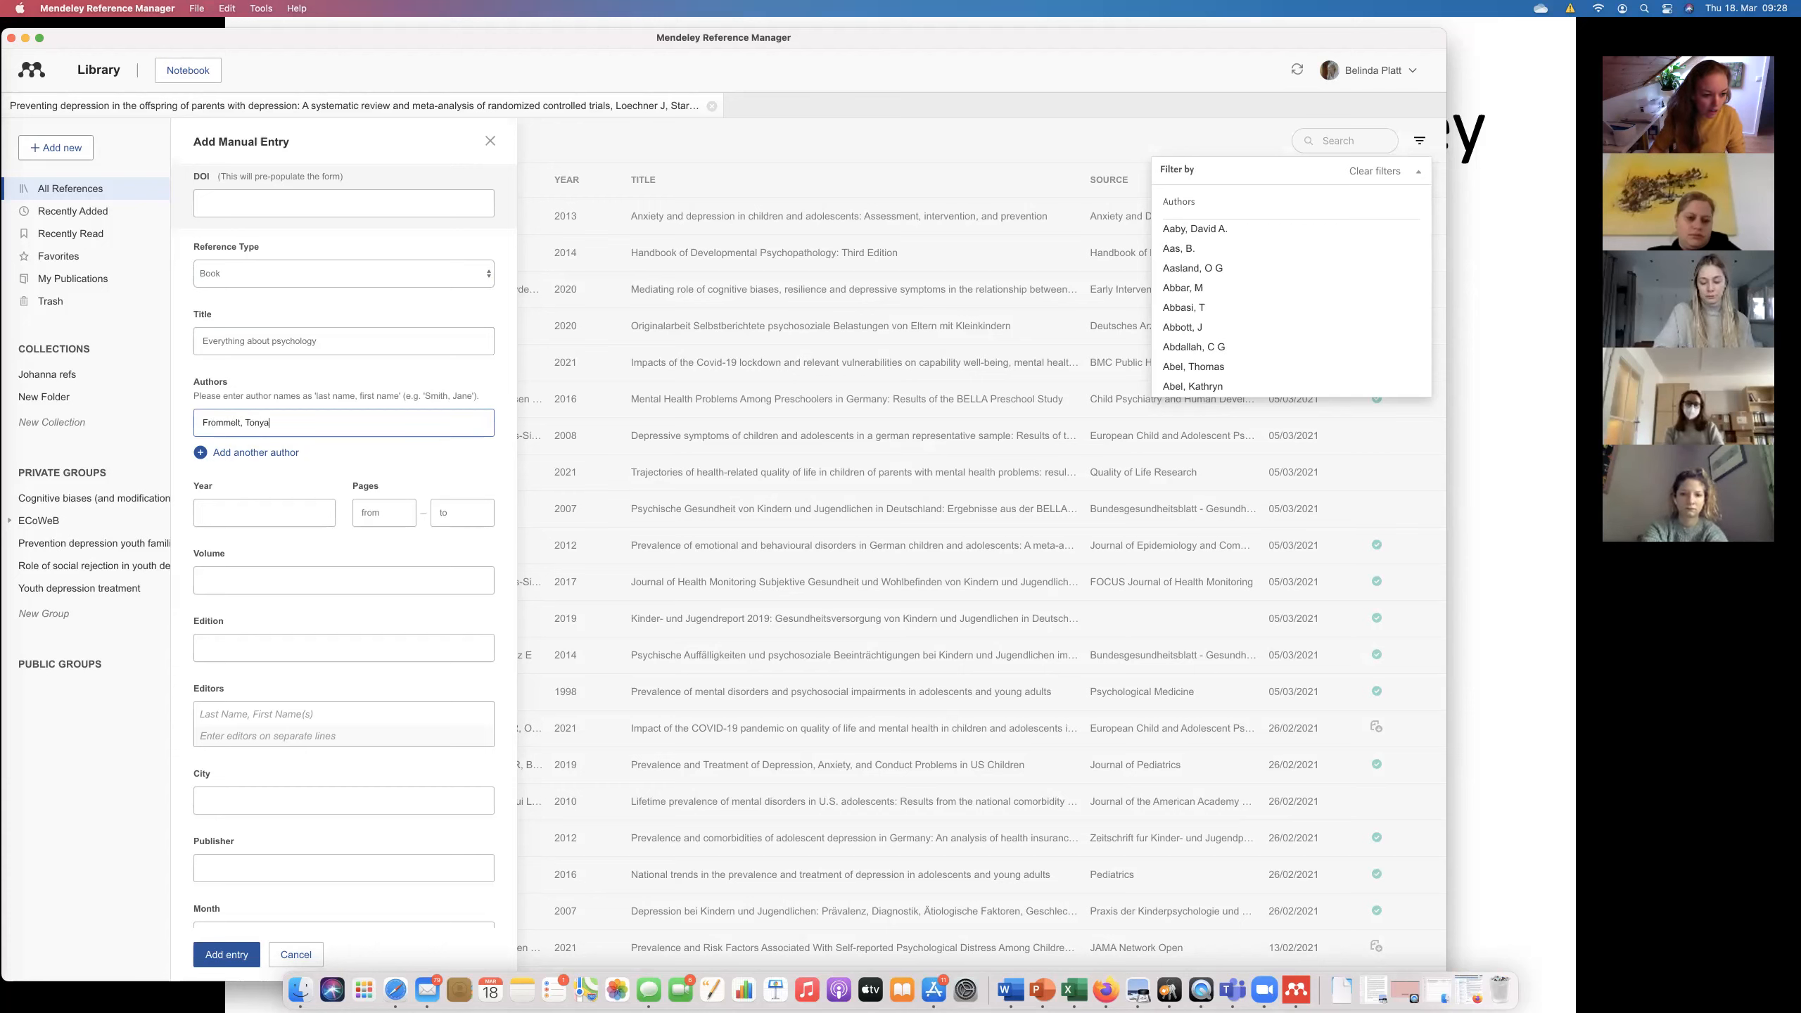
click(242, 515)
text(2021)
key(Tab)
scroll(337, 736, down, 5)
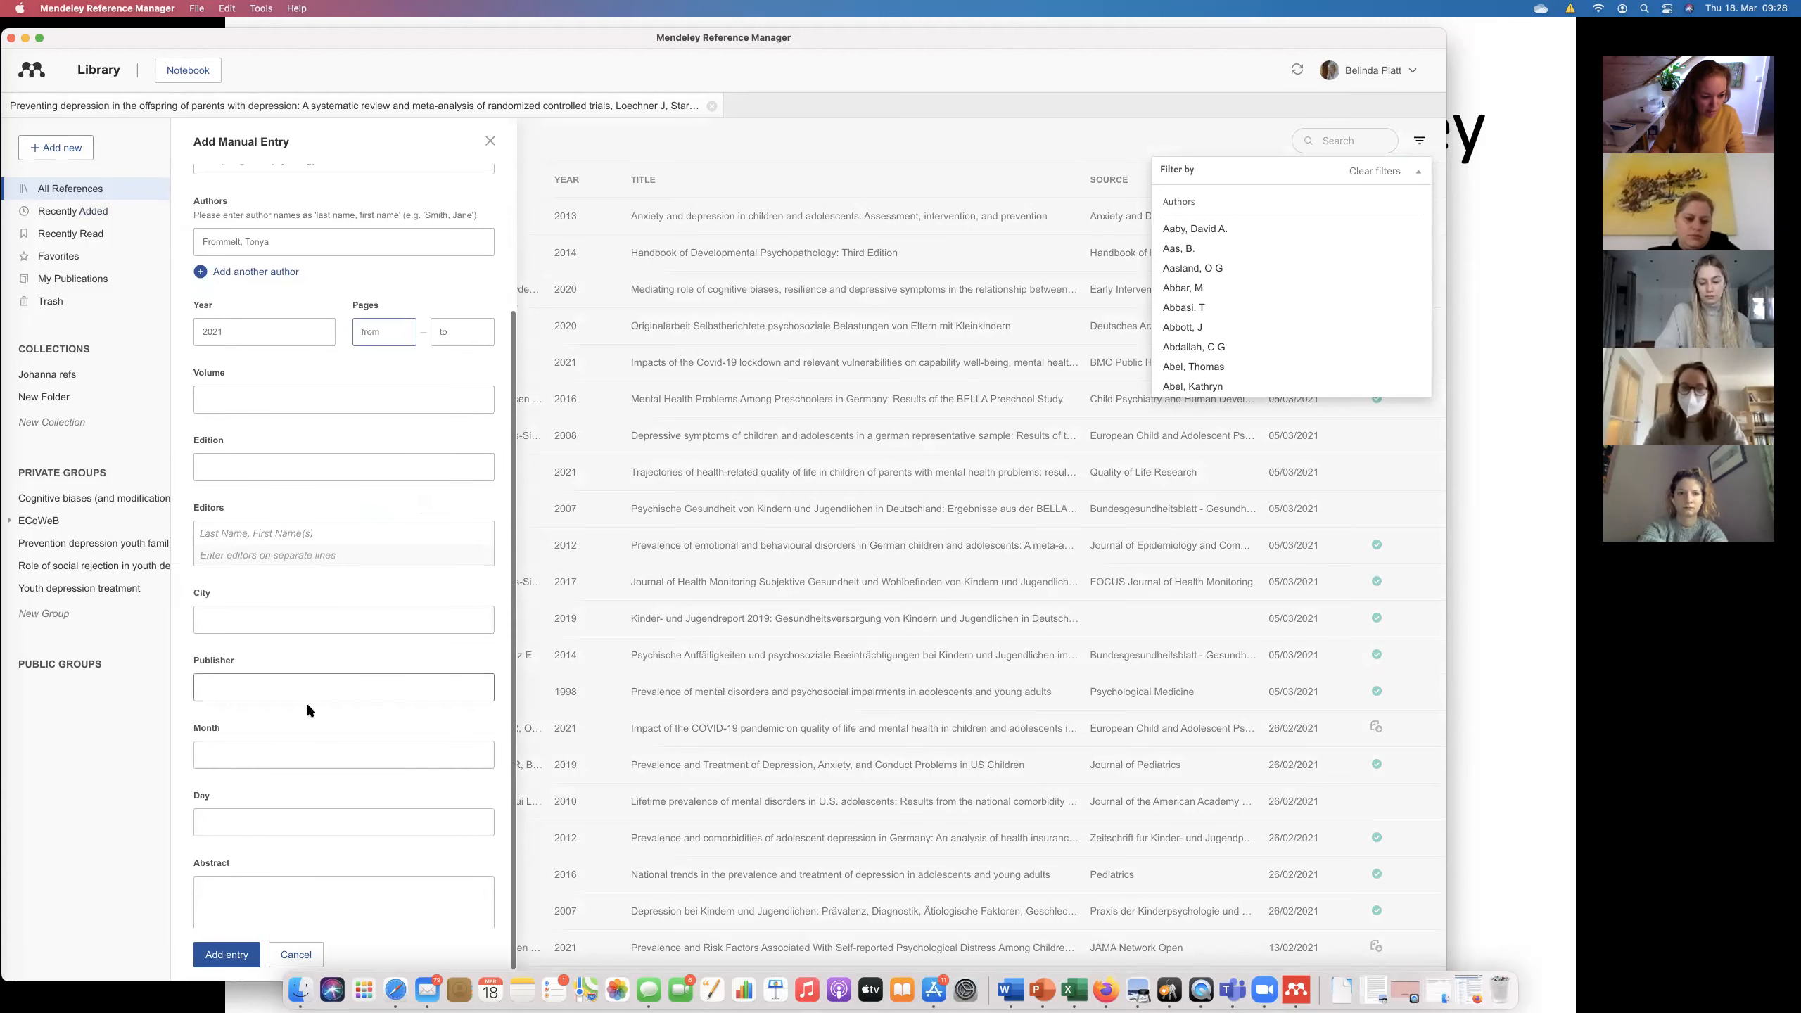
scroll(287, 835, up, 5)
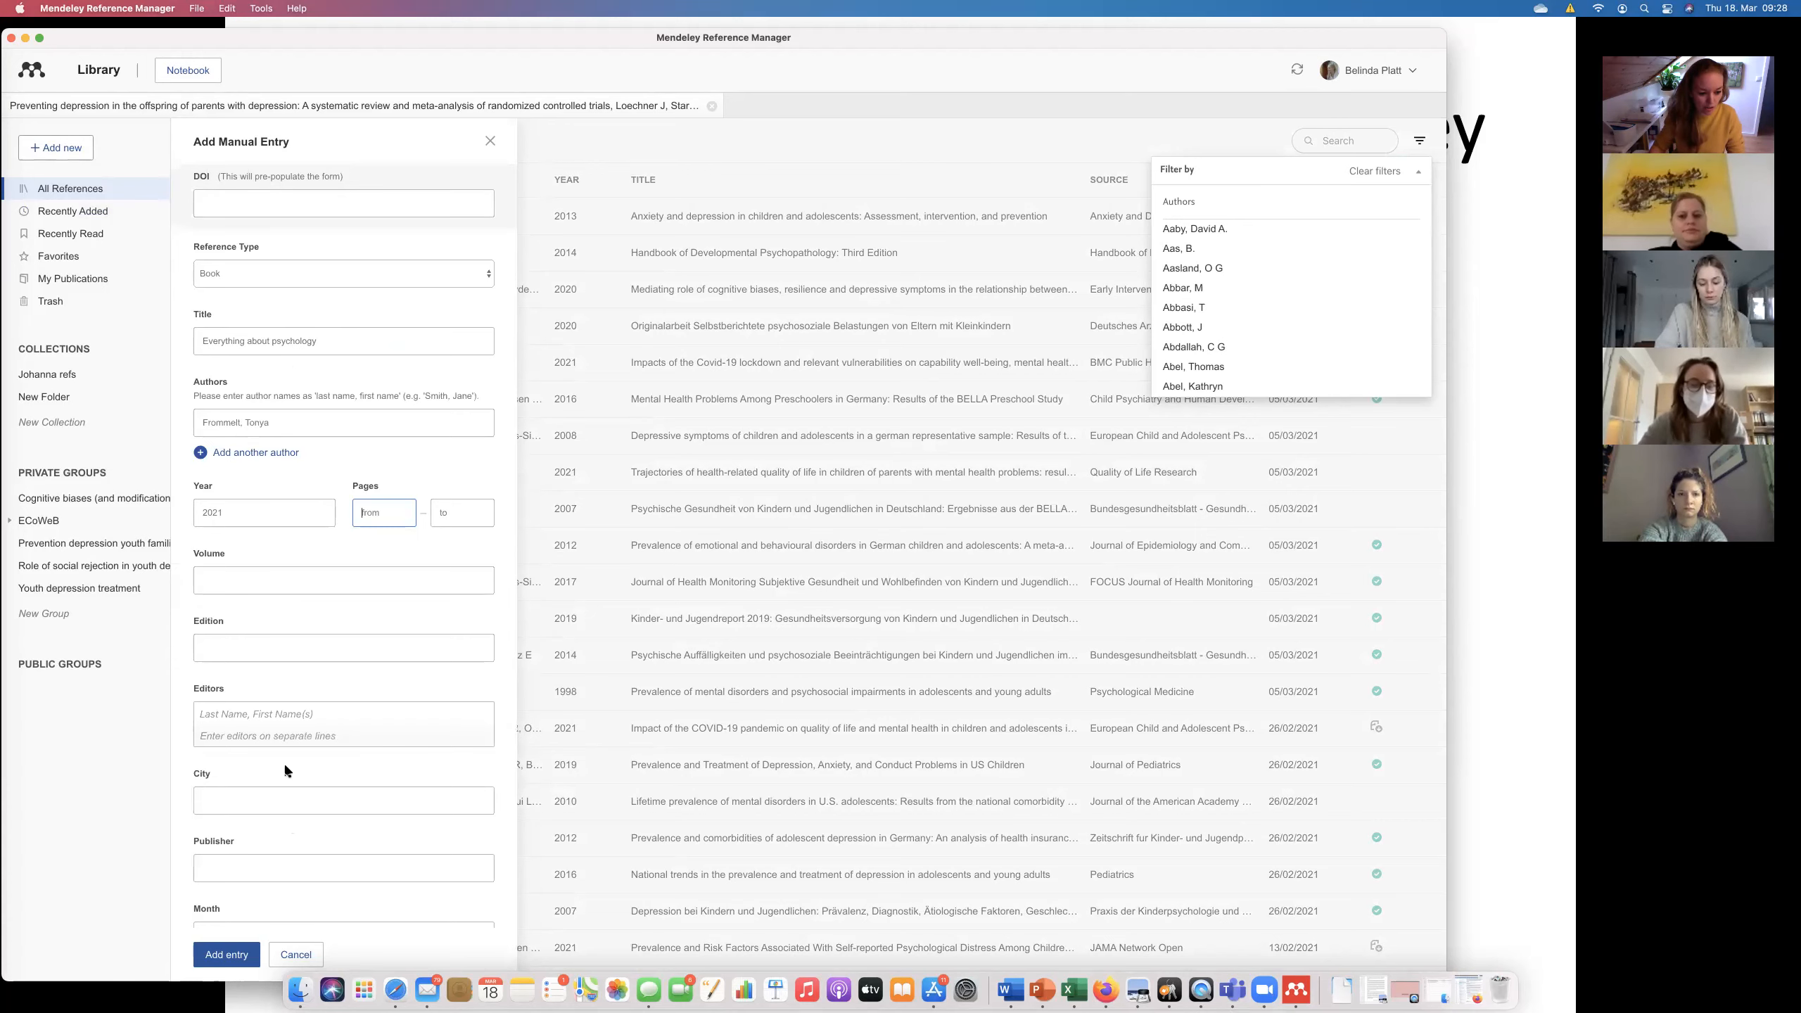
click(229, 955)
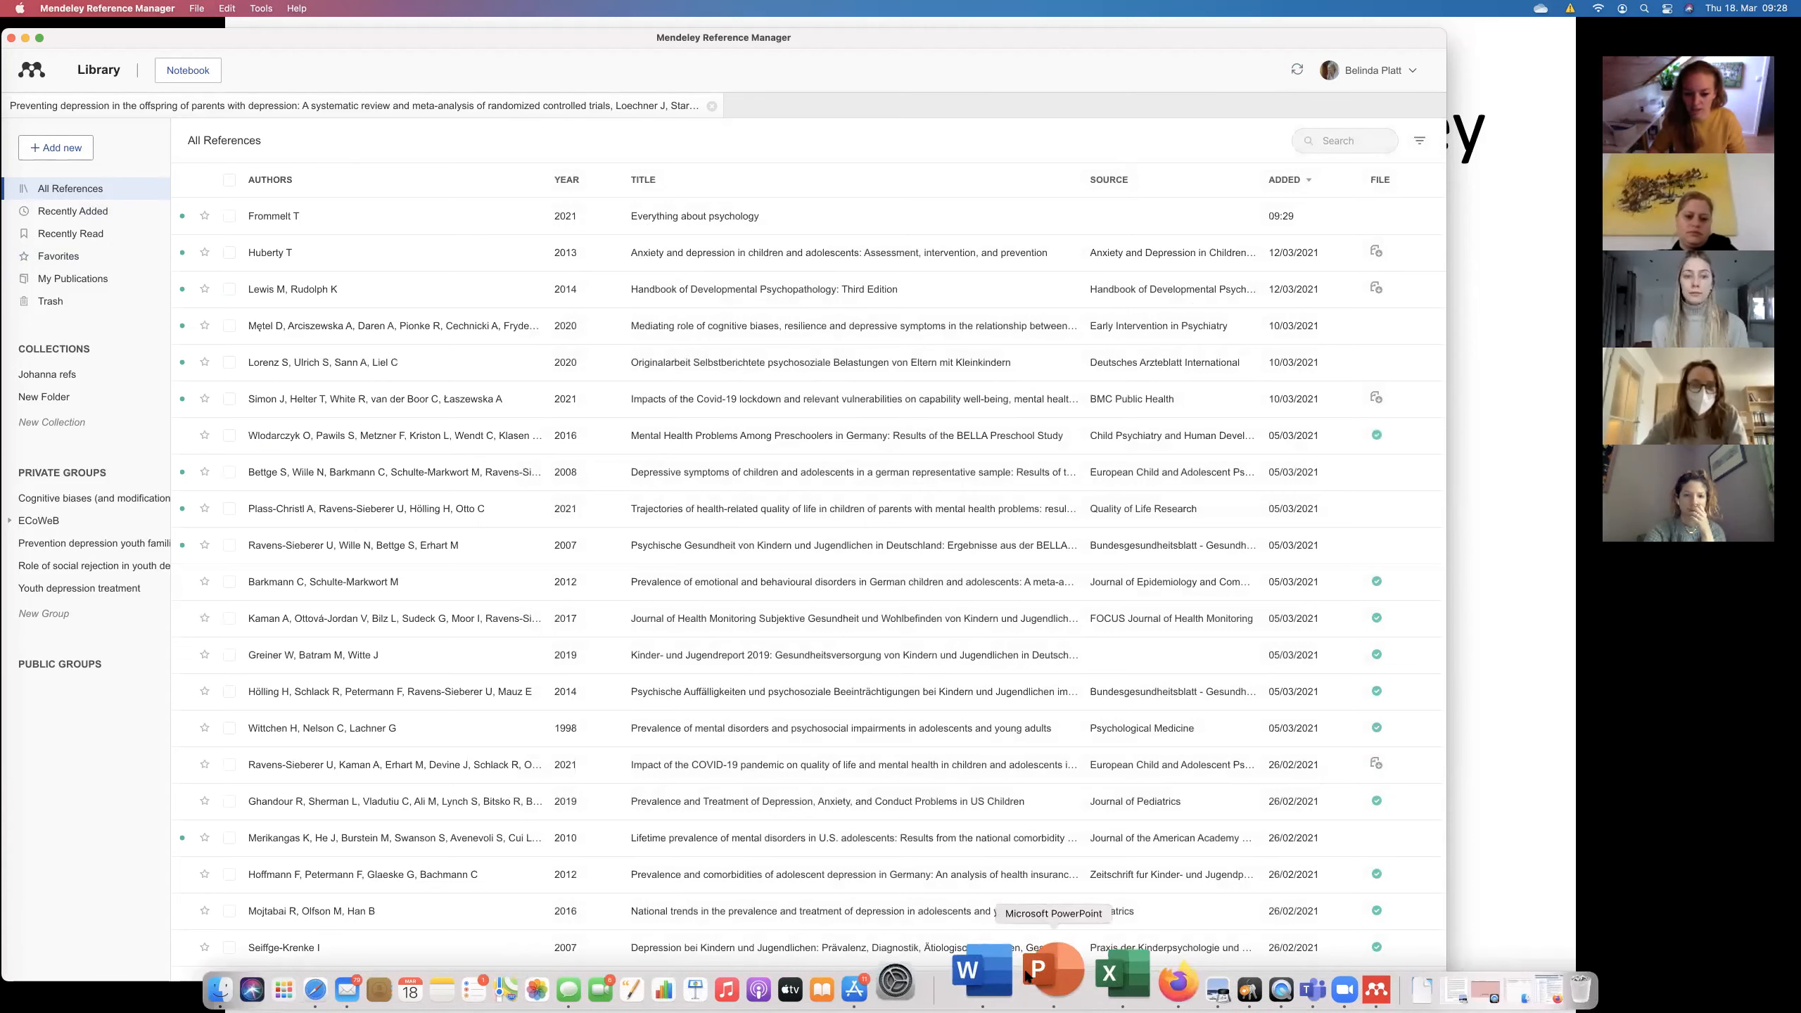
Sync the Mendeley library so the new book reaches Word's Mendeley Cite pane.
click(1015, 970)
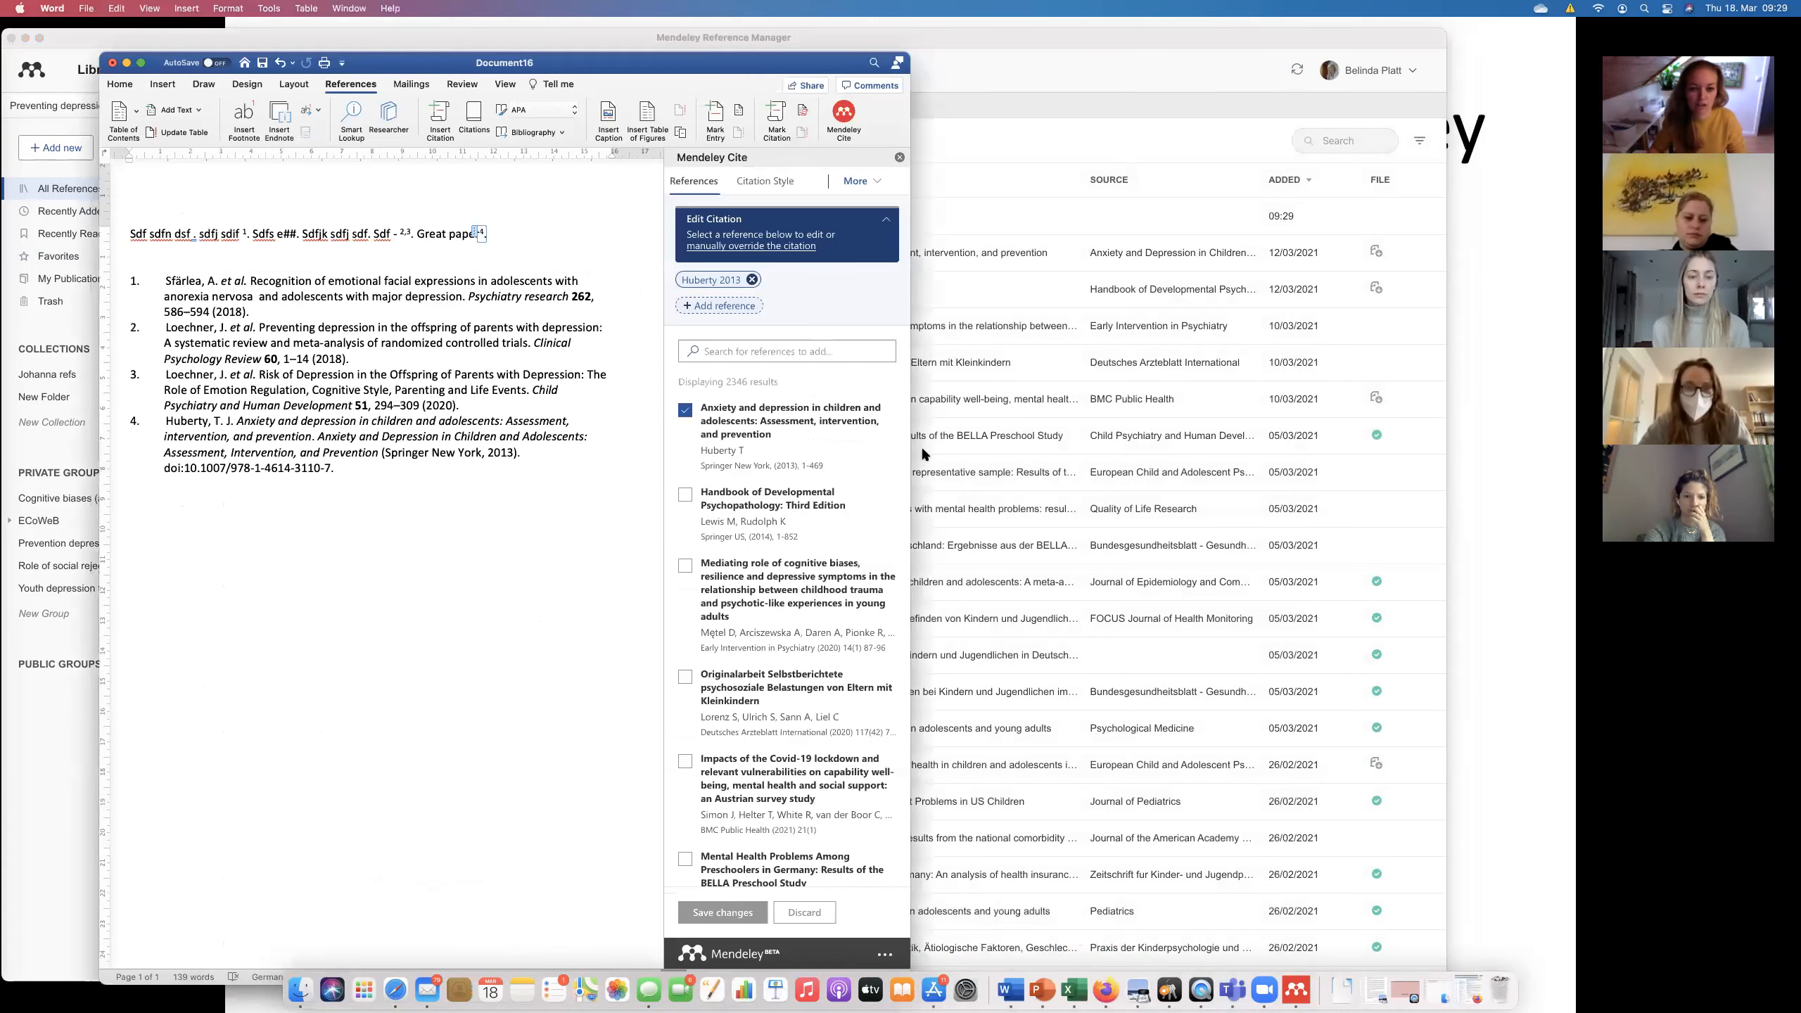
click(1212, 56)
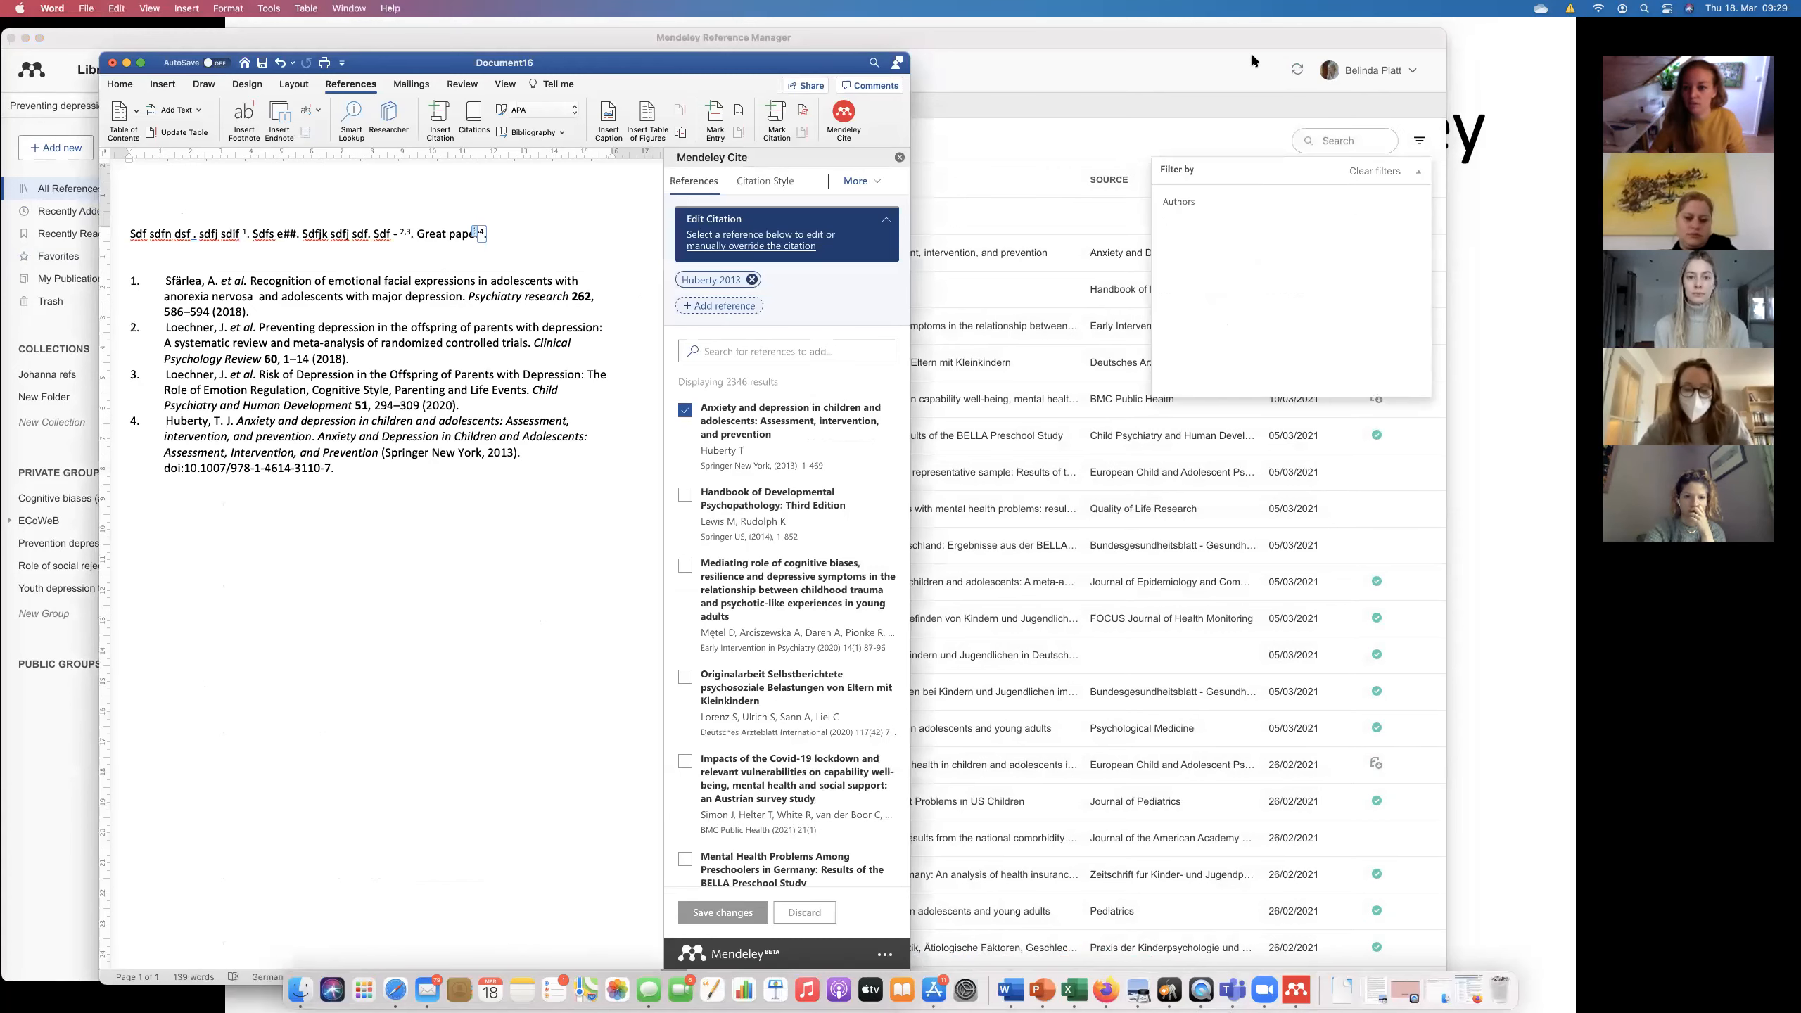
click(1297, 69)
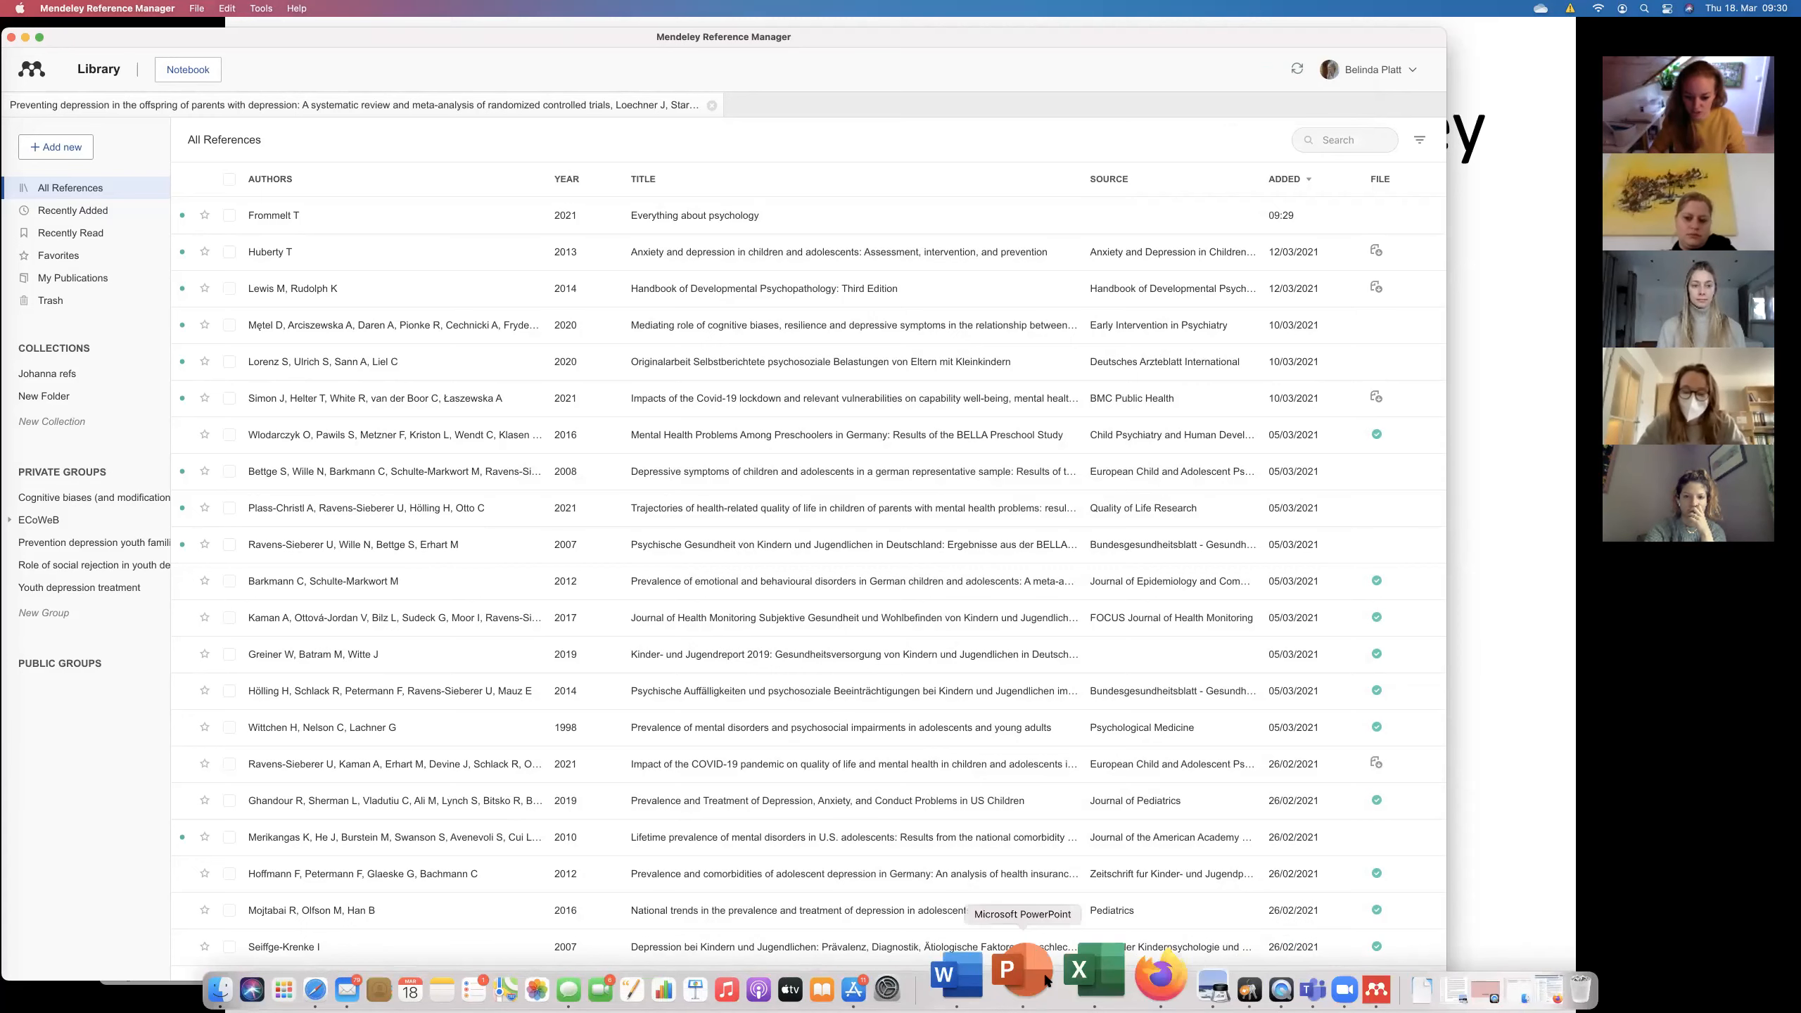
click(1010, 970)
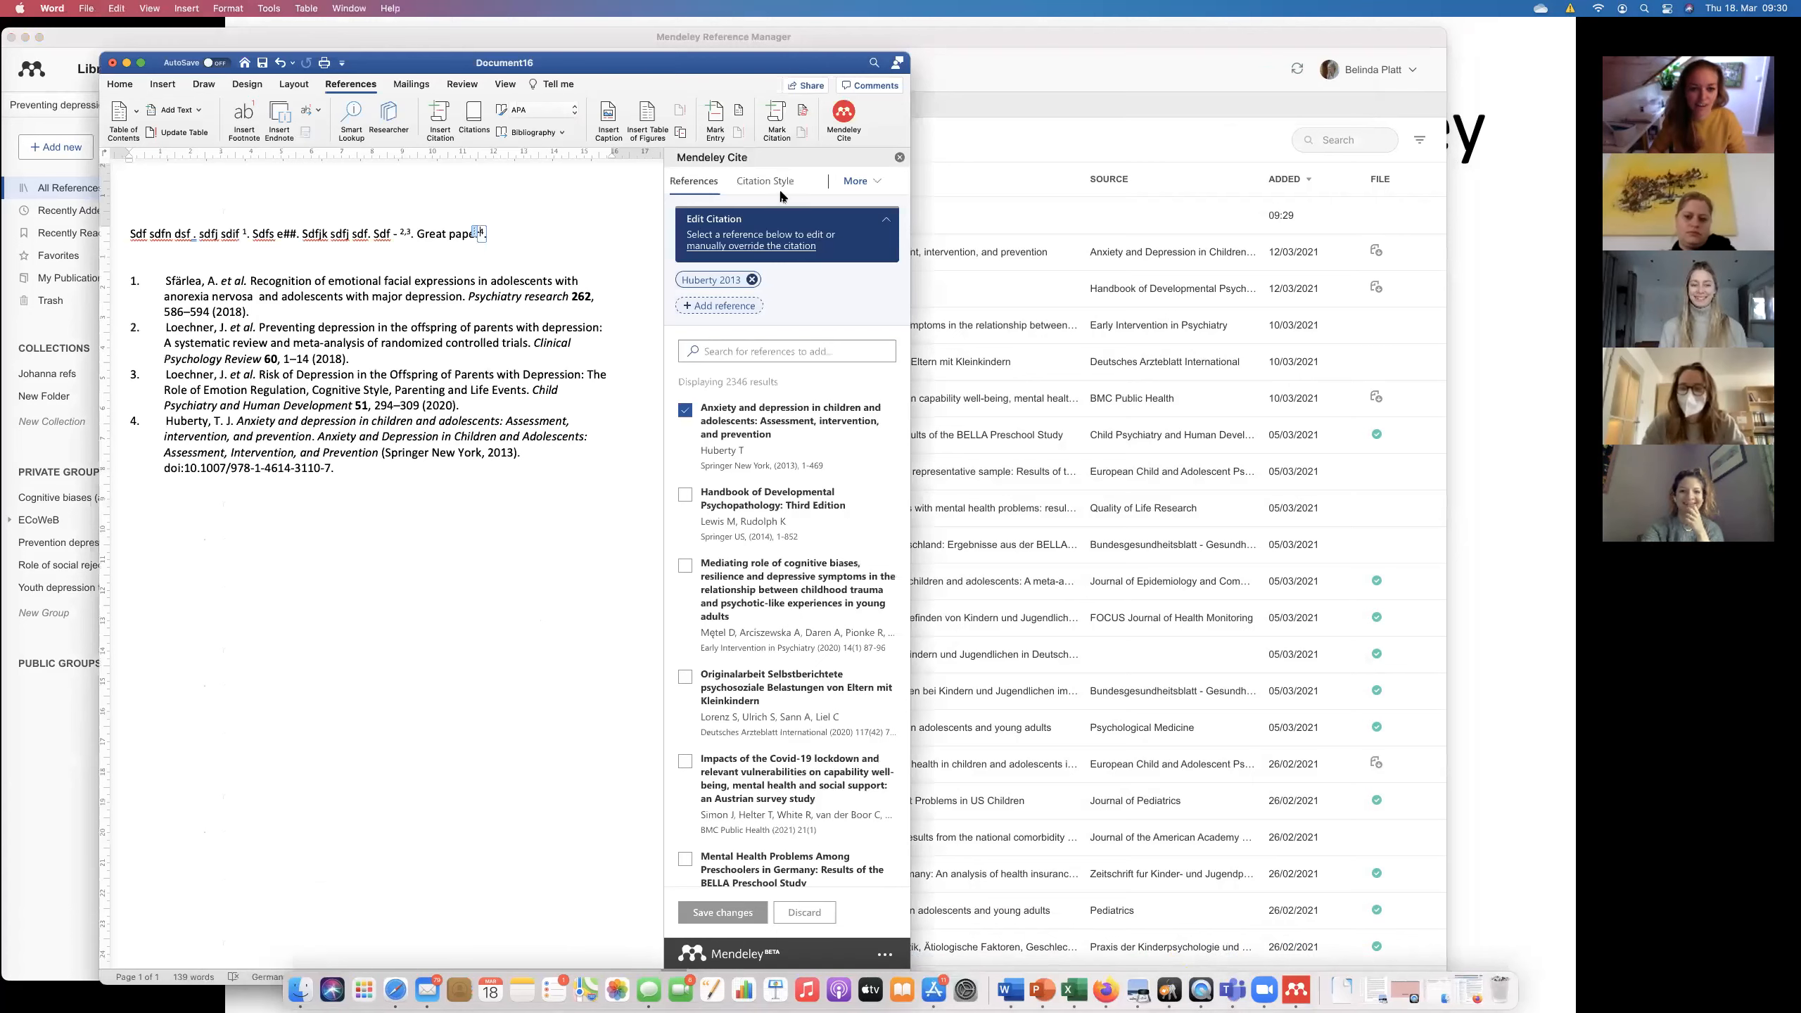
Type 'New book by' after 'Great paper' and search Mendeley Cite for the book's author.
click(521, 238)
text(New book by)
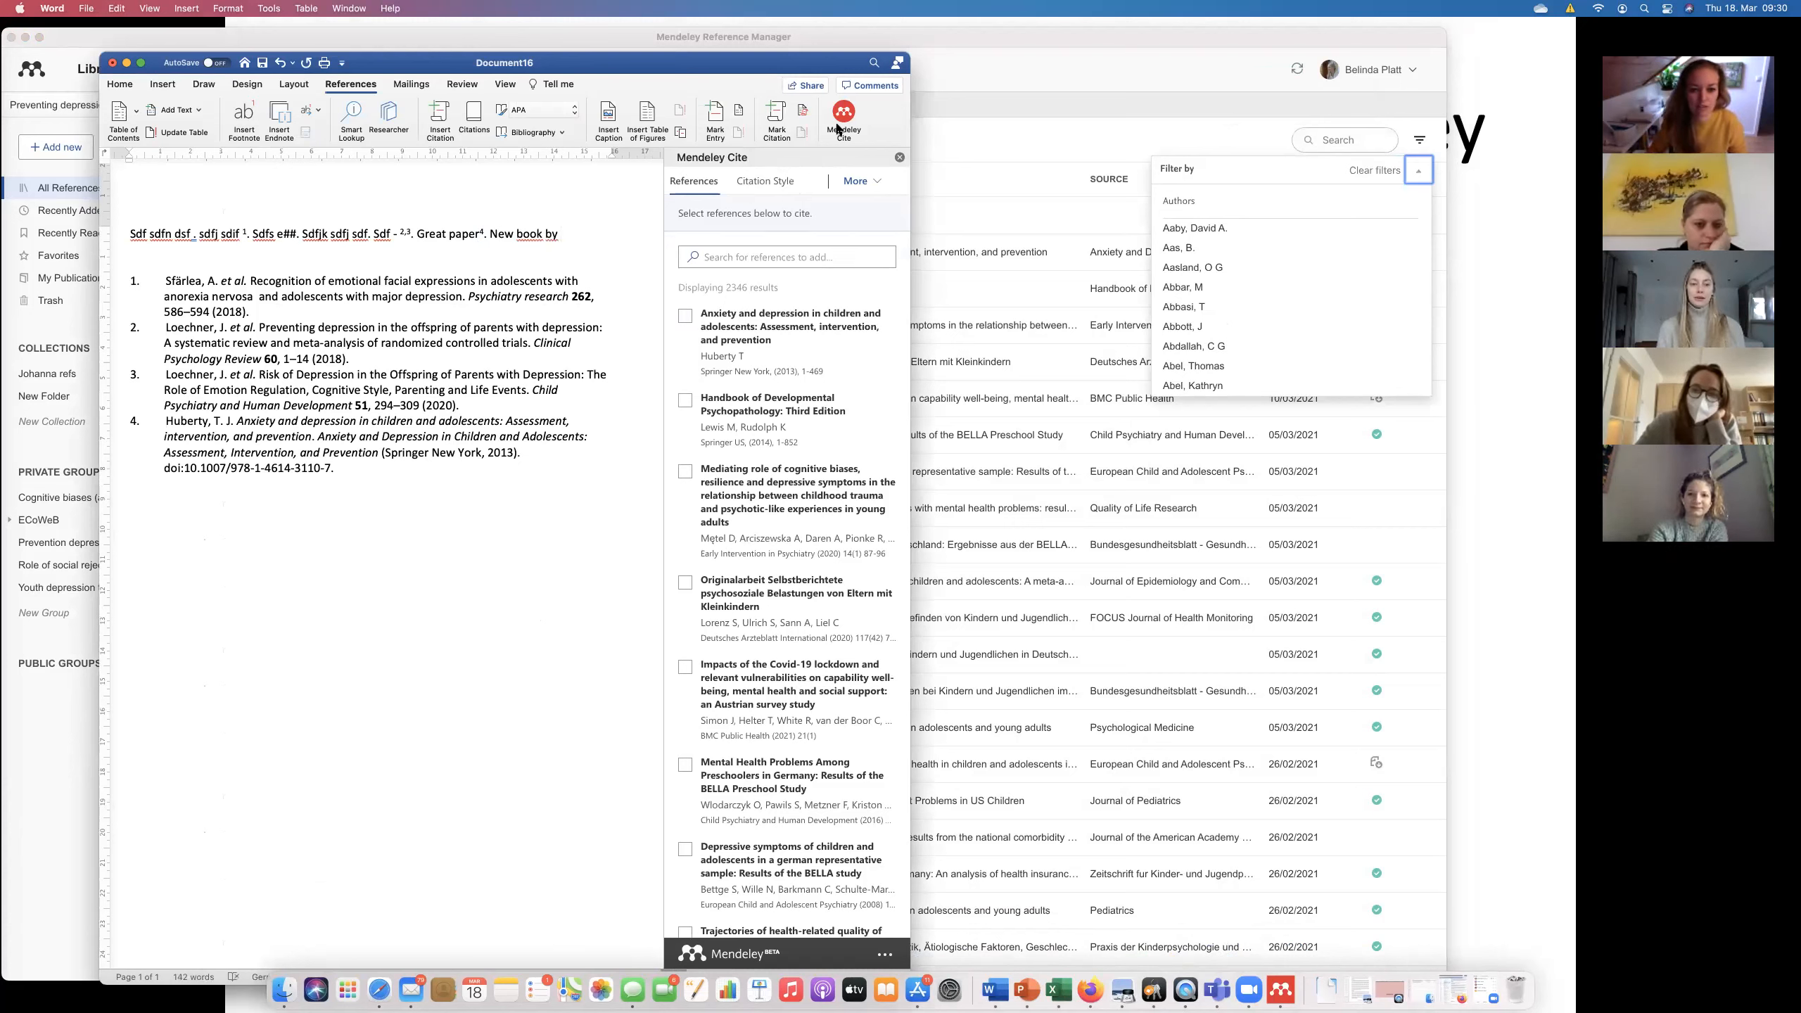
click(769, 248)
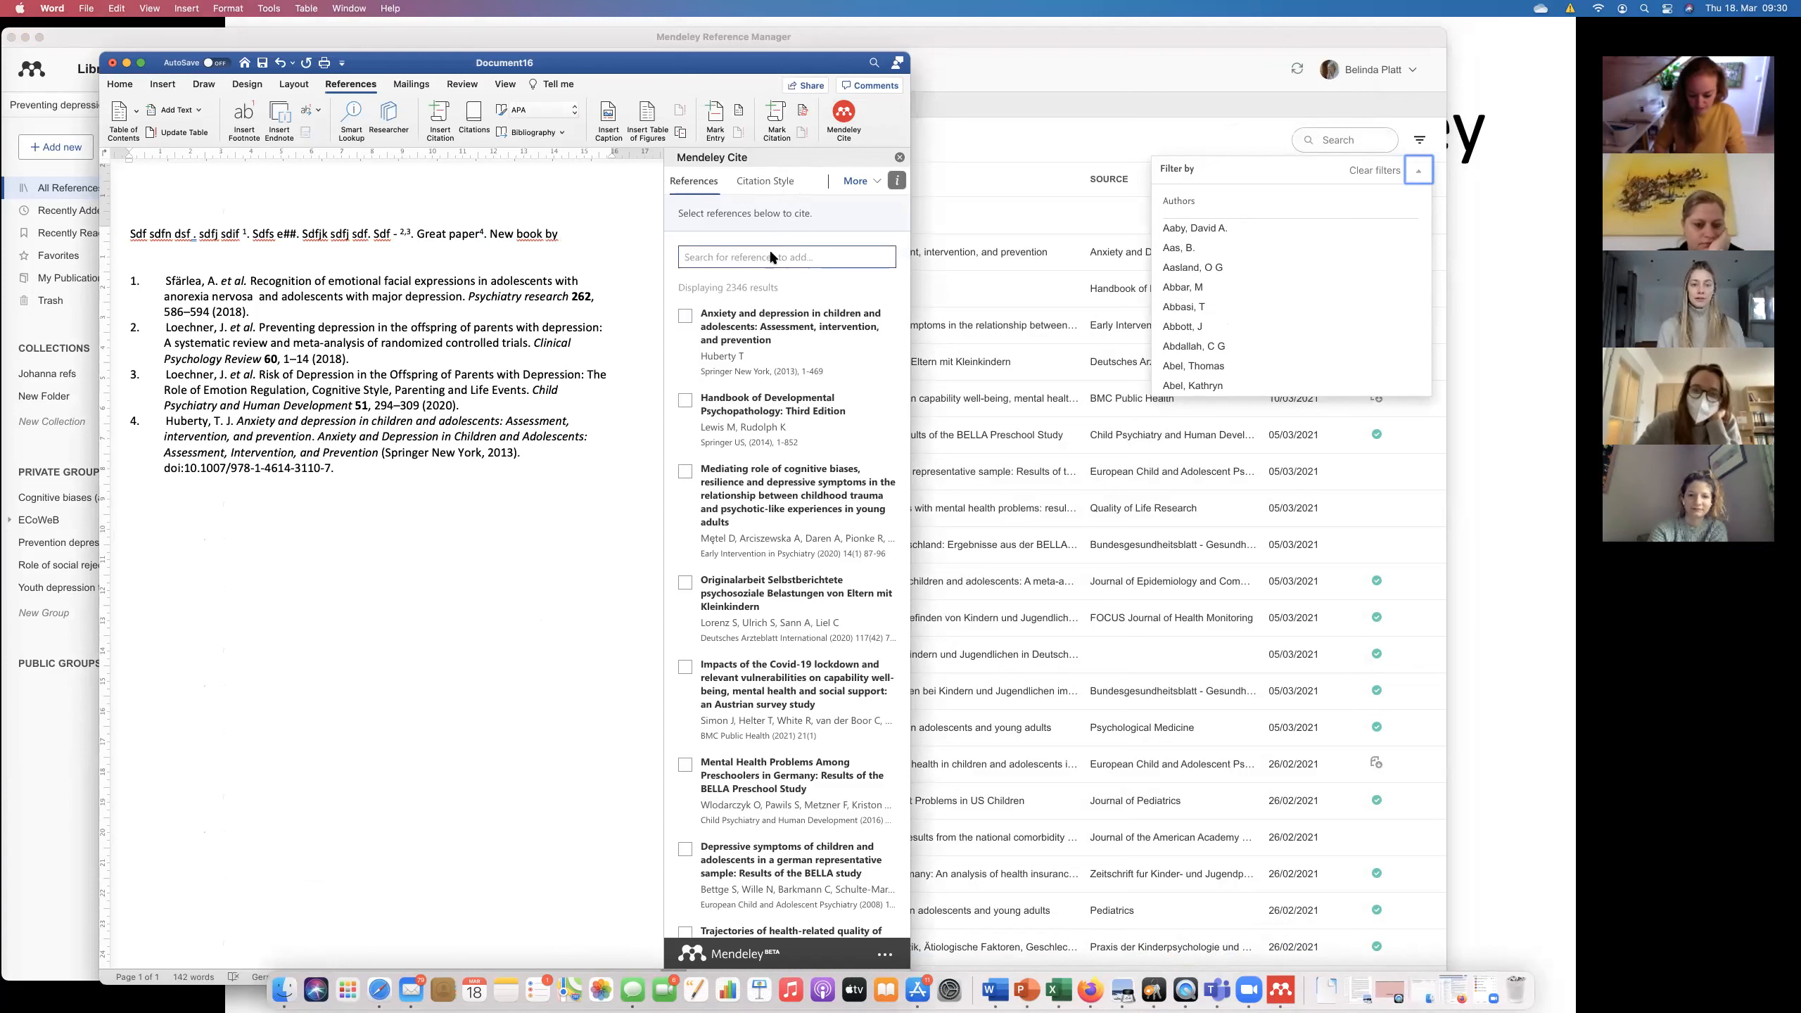
text(frommelt)
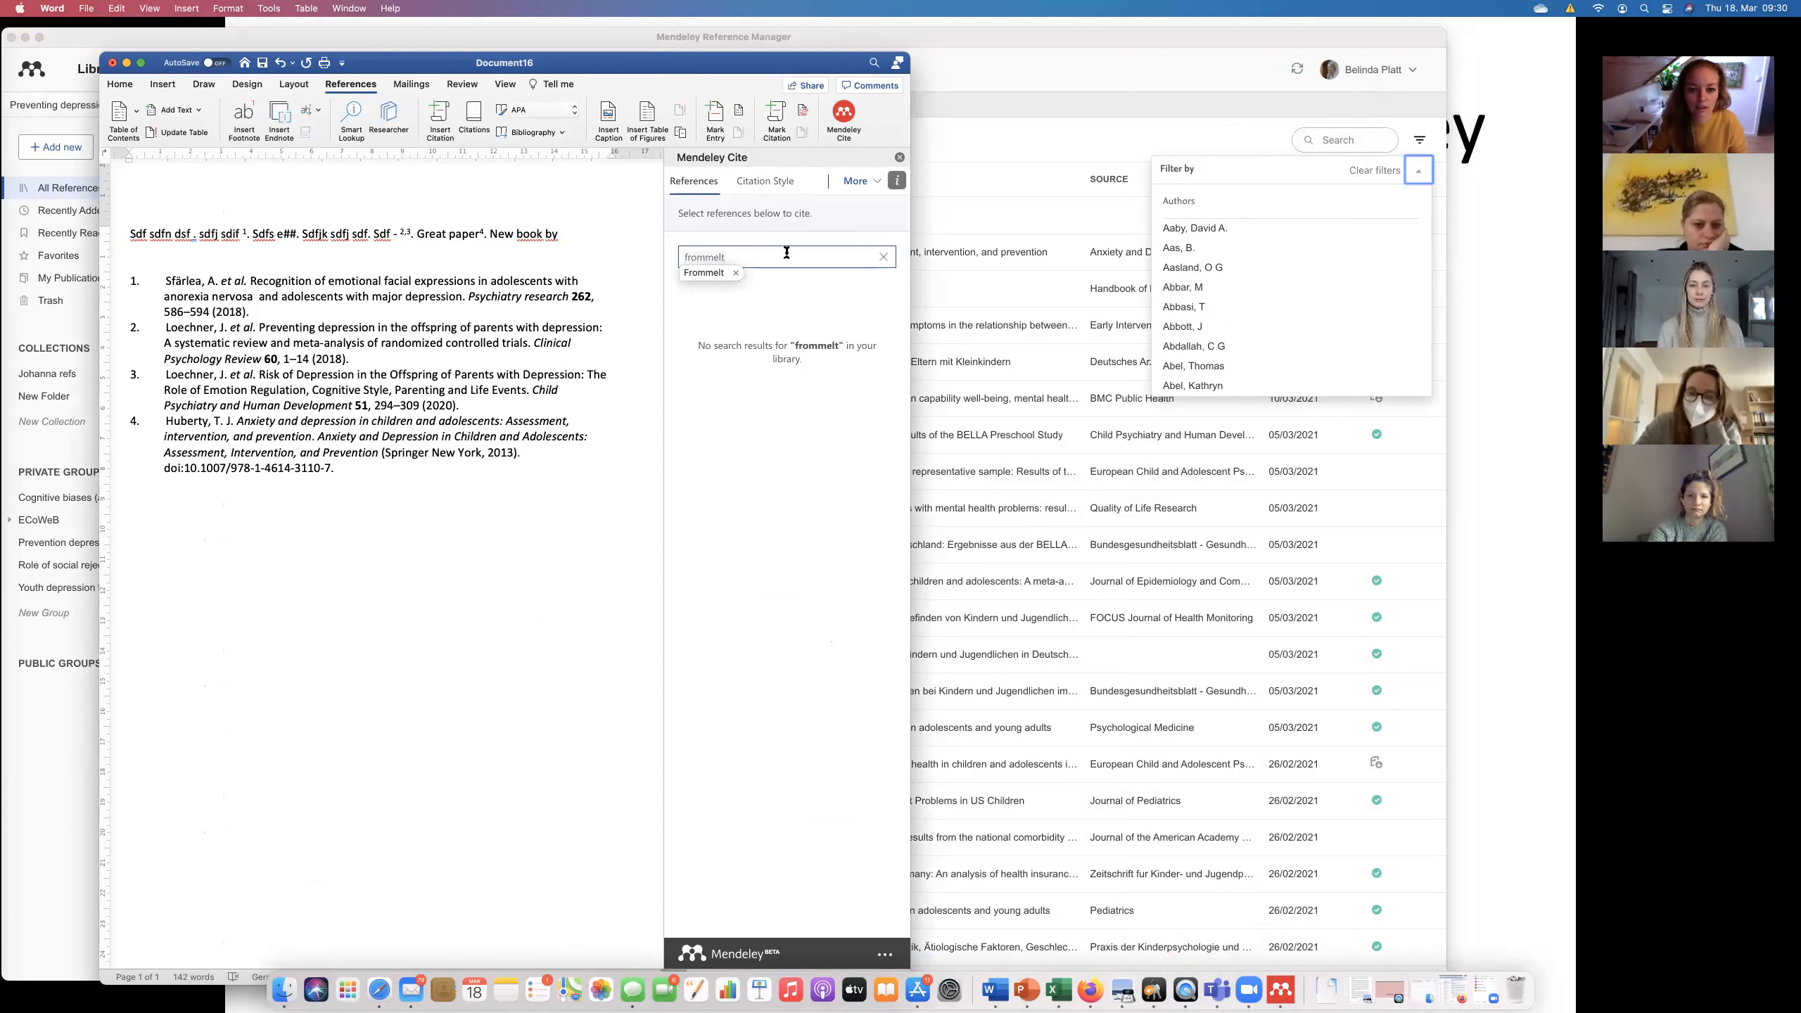
Refresh the Cite references, tick Everything about psychology and insert it as citation 5.
click(872, 186)
click(854, 231)
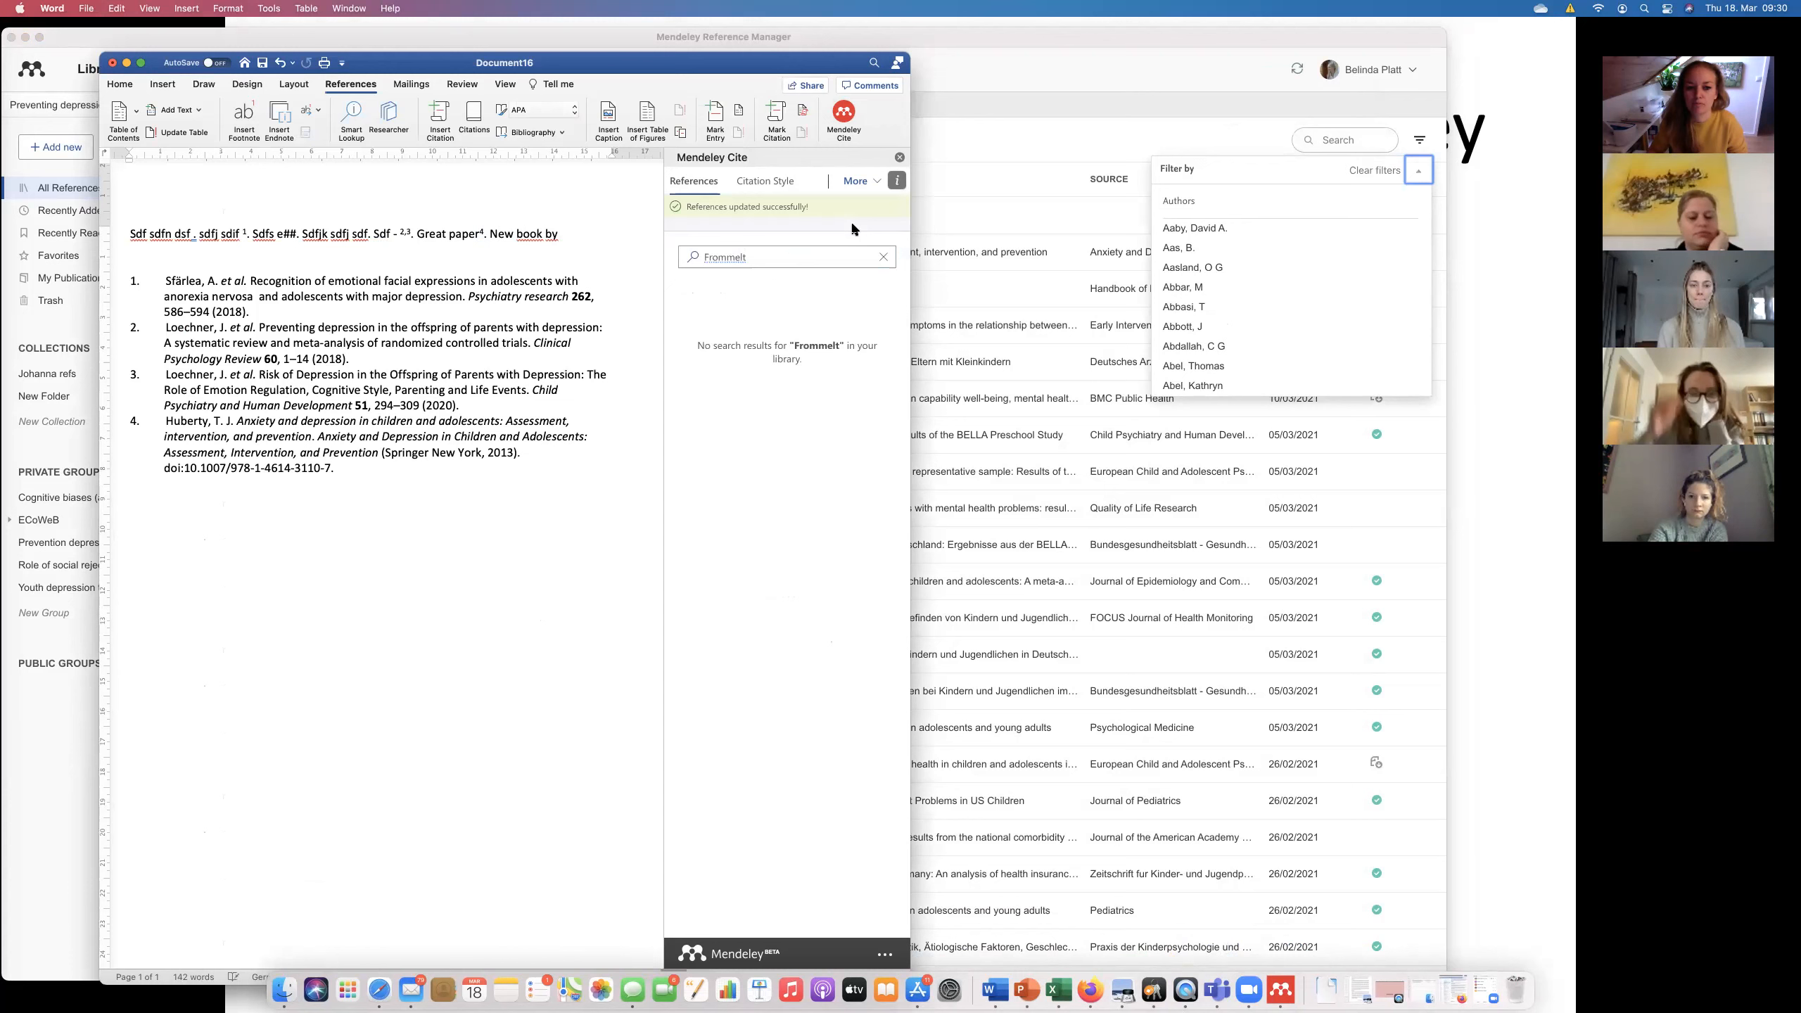
click(796, 257)
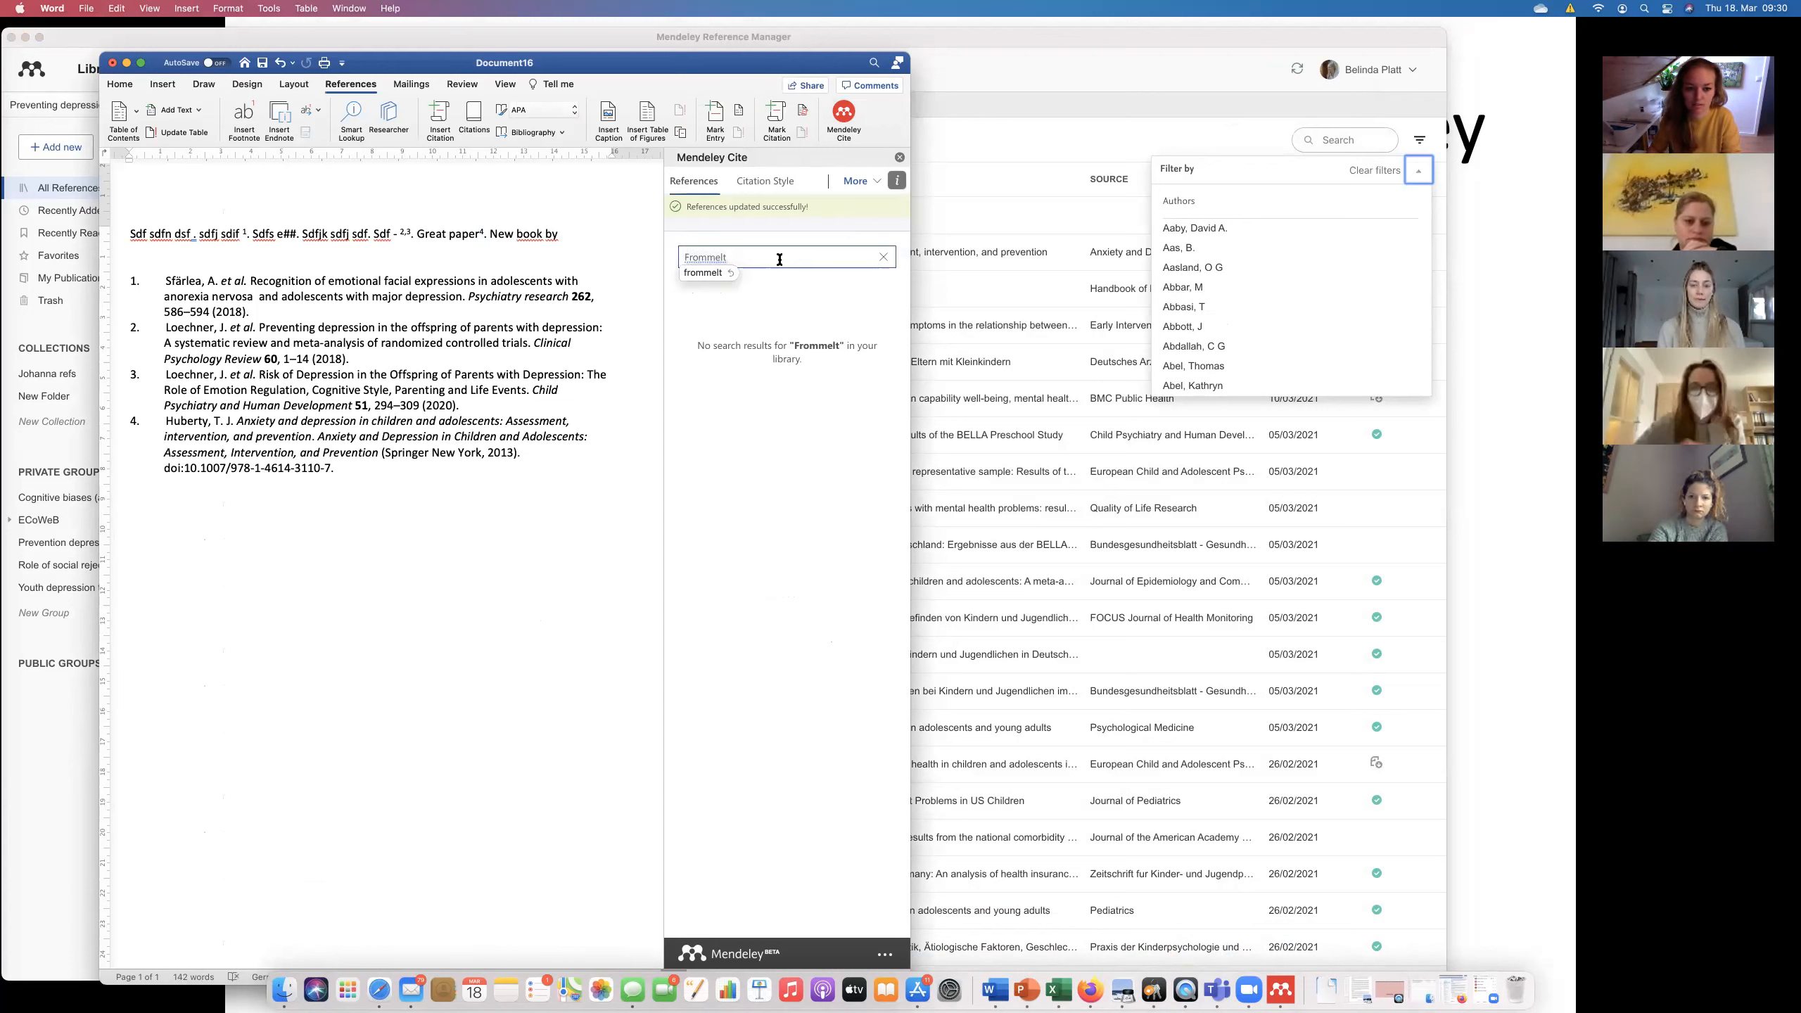
key(BackSpace)
drag(755, 254, 571, 251)
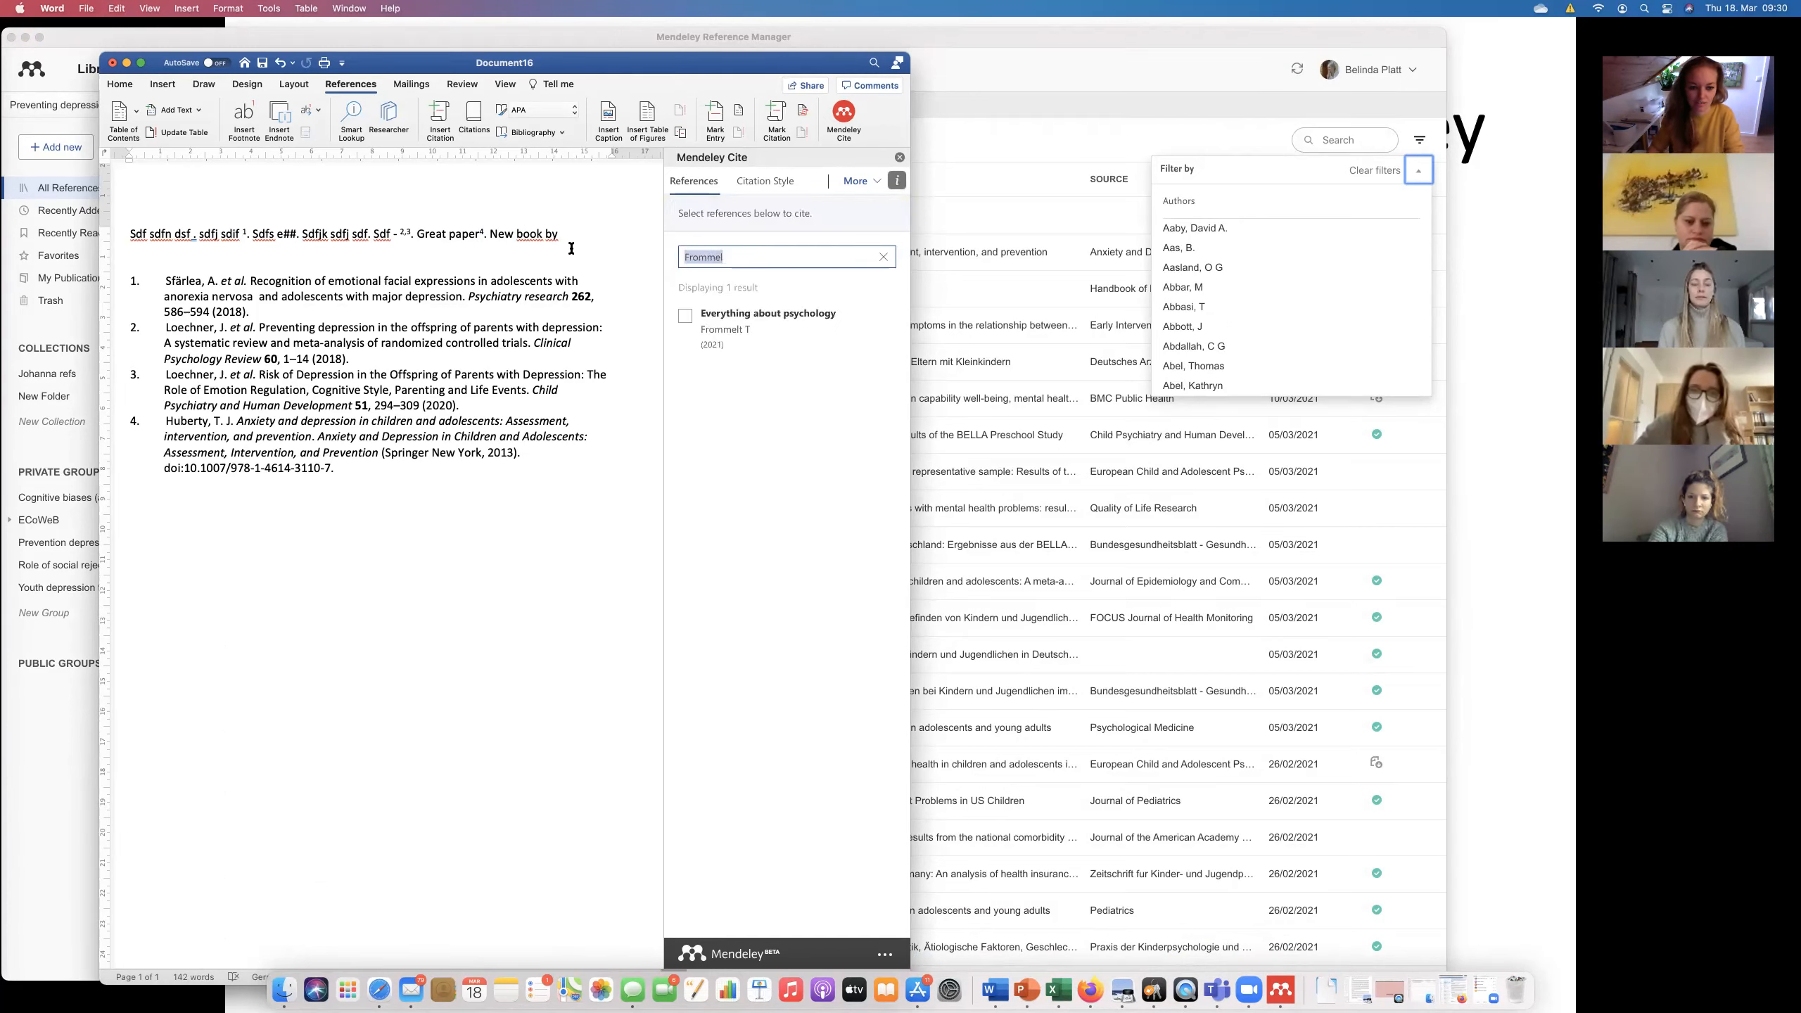
click(685, 319)
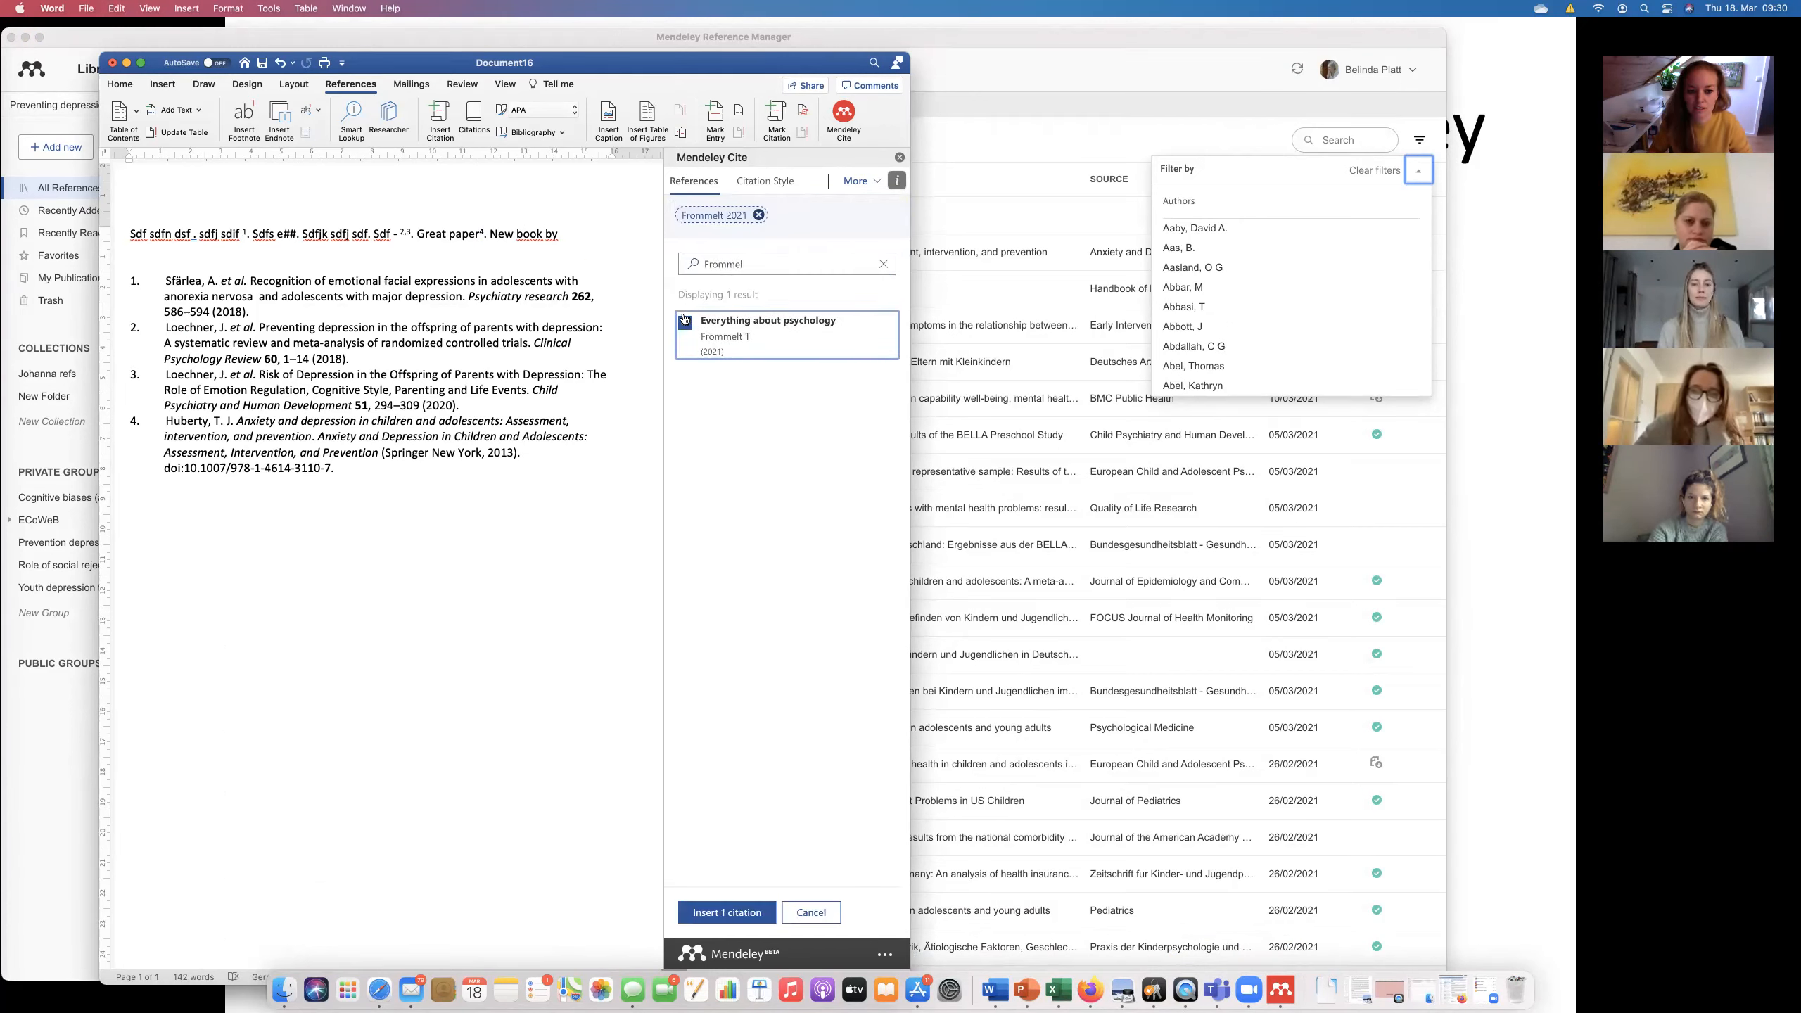
click(738, 913)
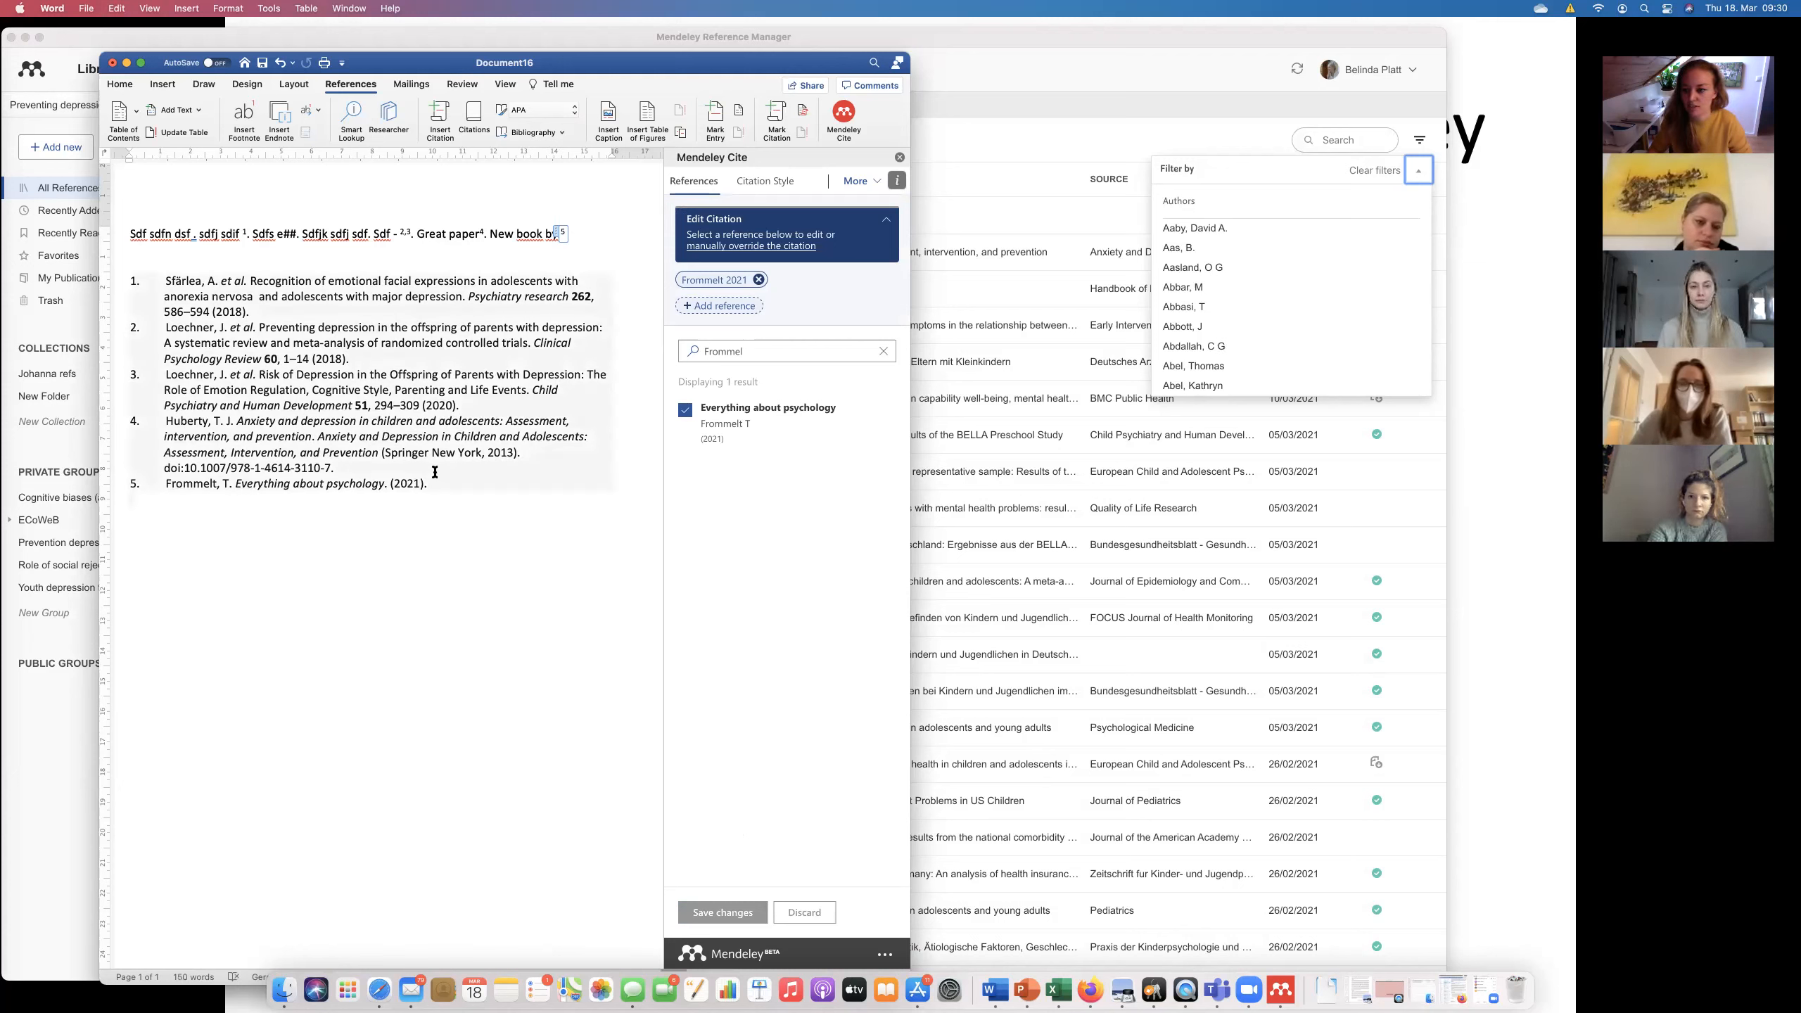
click(1082, 41)
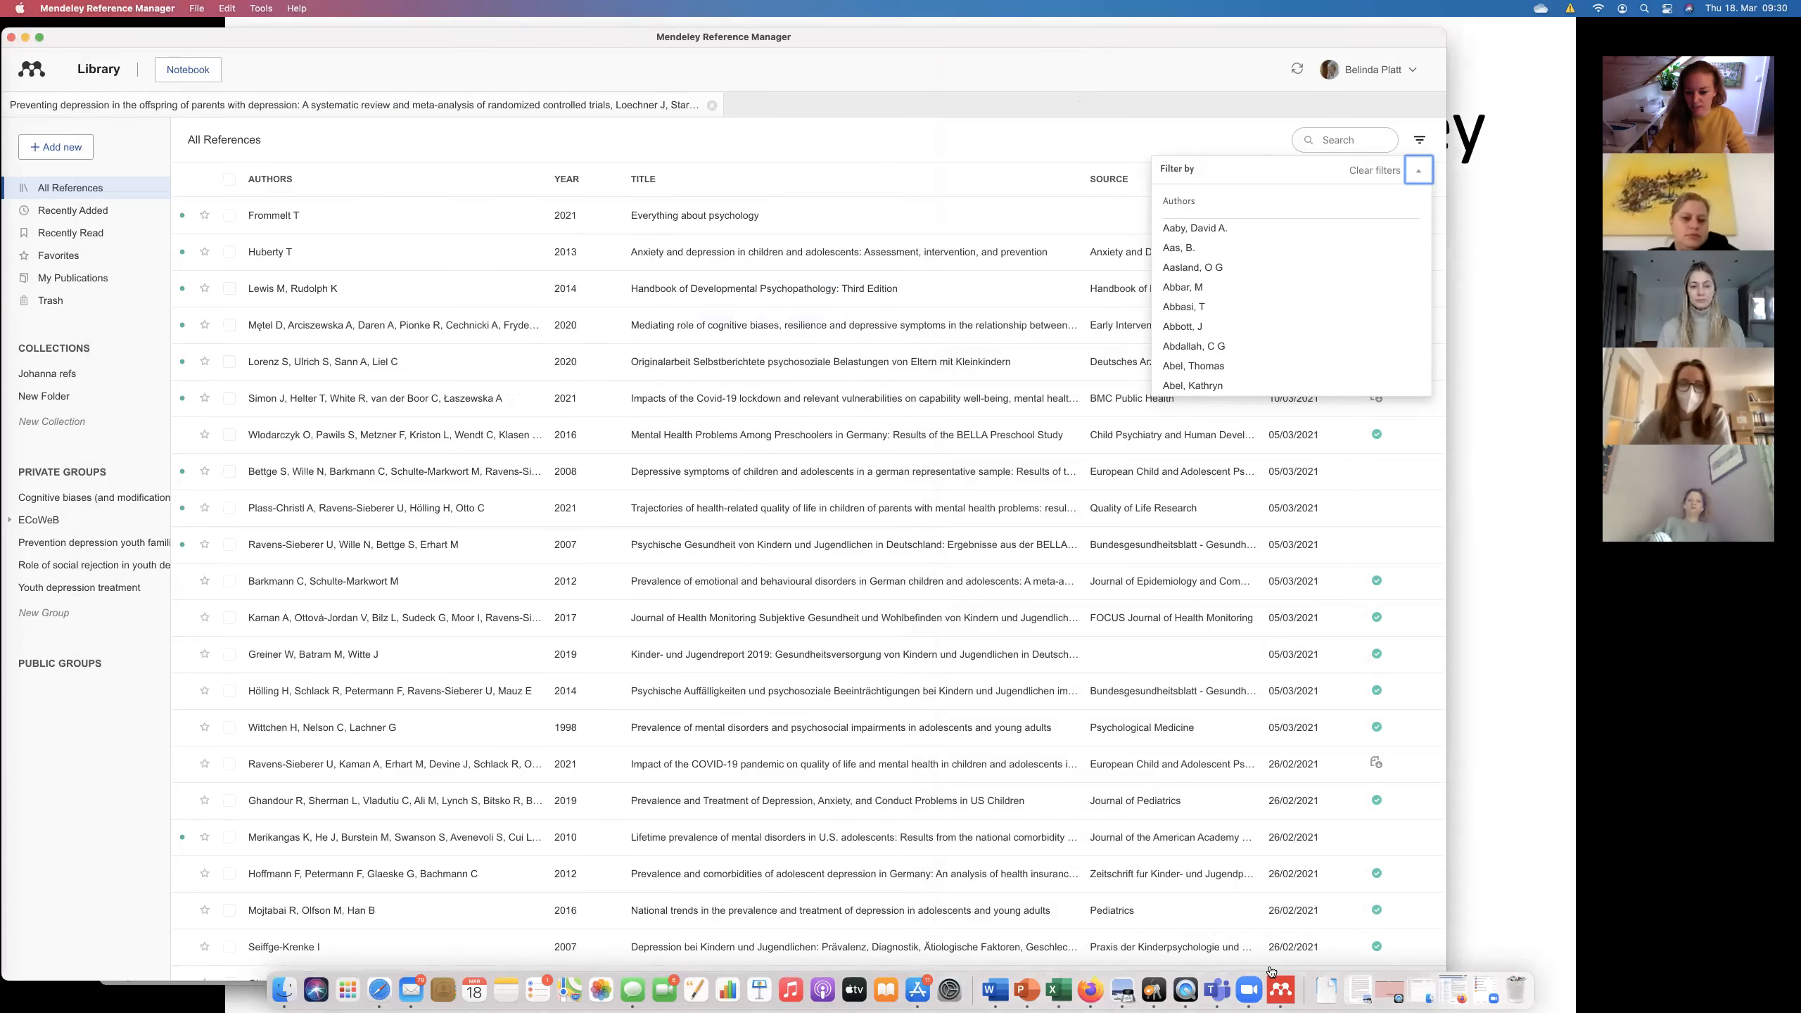
Bring the PowerPoint slideshow forward, then show every open window with Mission Control.
click(1027, 987)
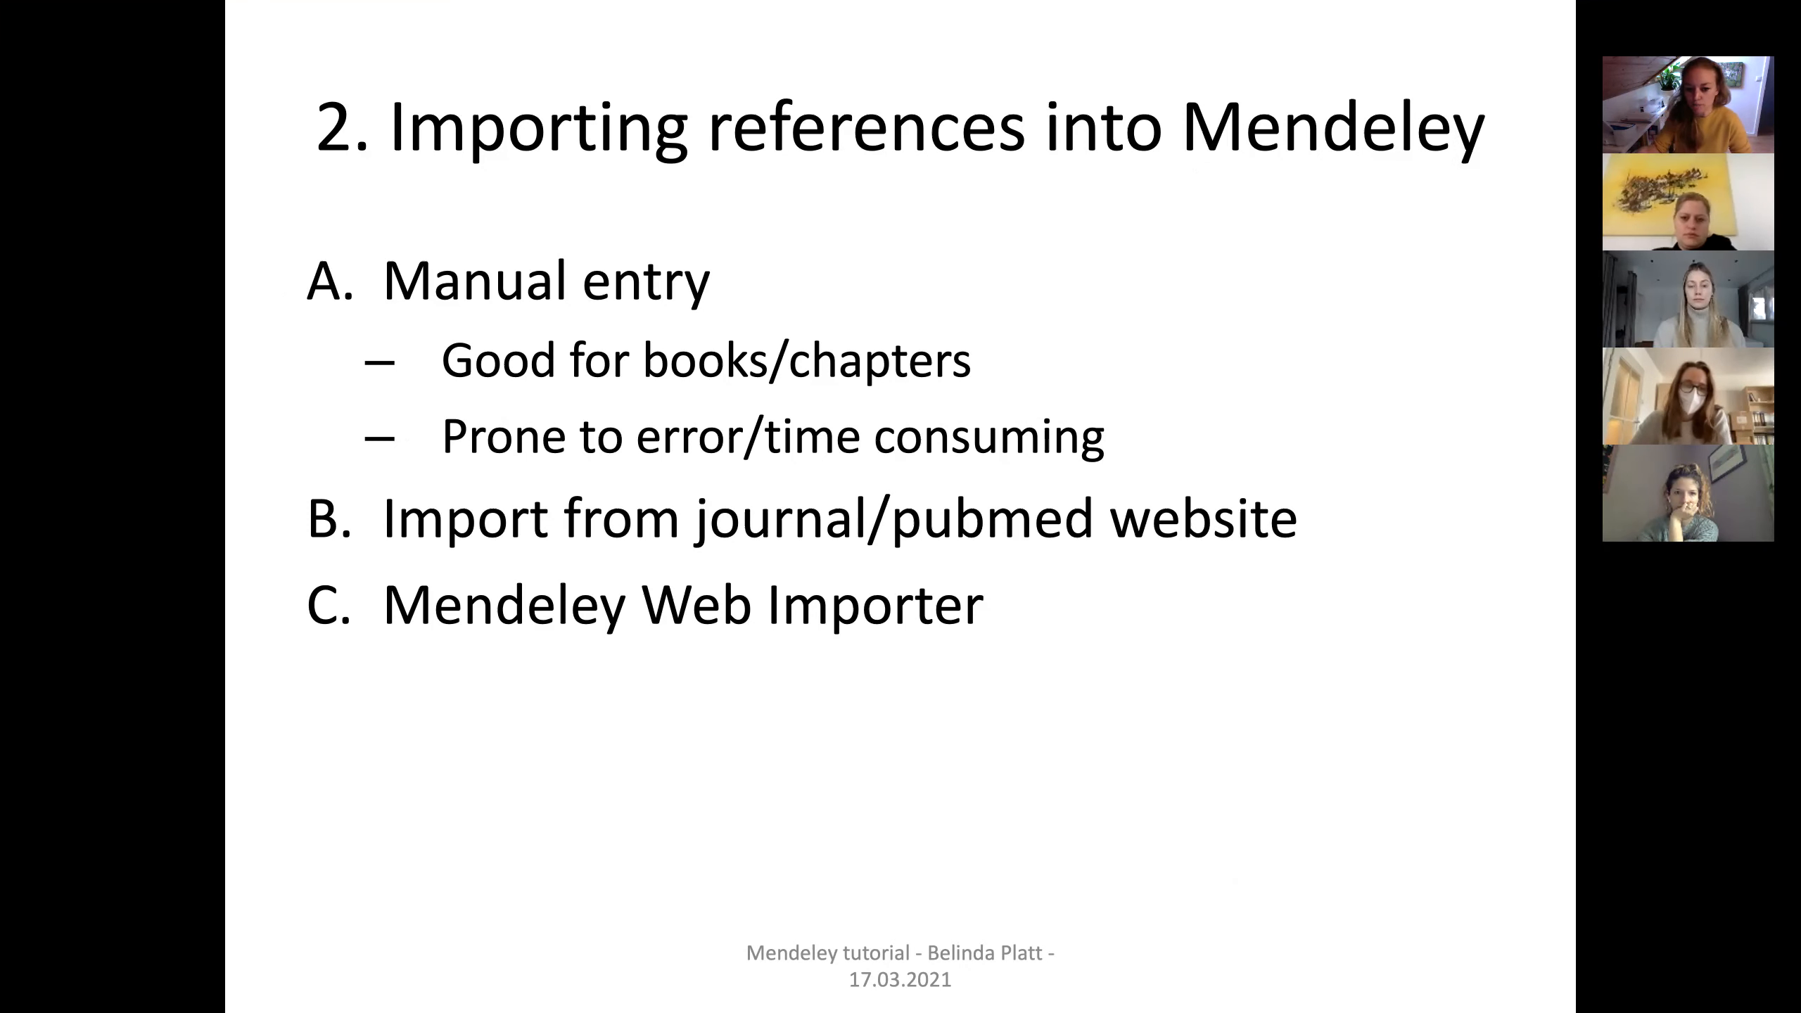
key(ctrl+Up)
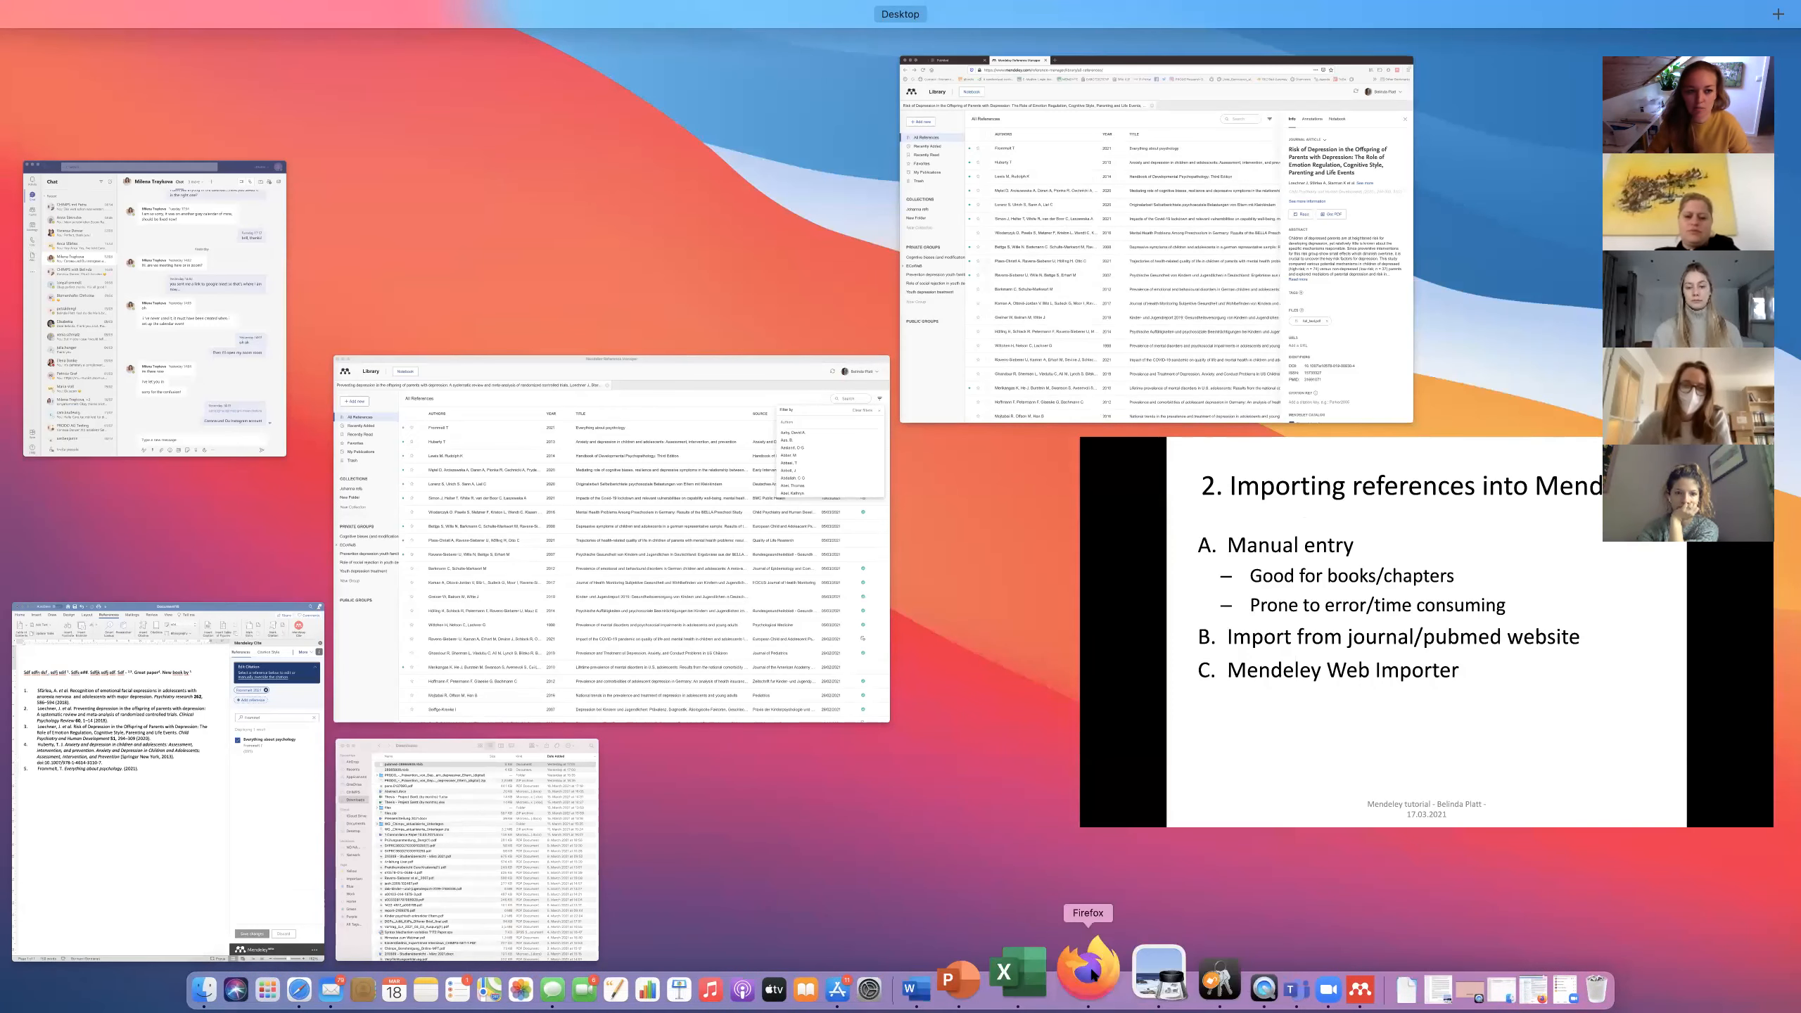
Search PubMed for the two authors, open the second result, and follow its Elsevier full-text link.
click(1116, 978)
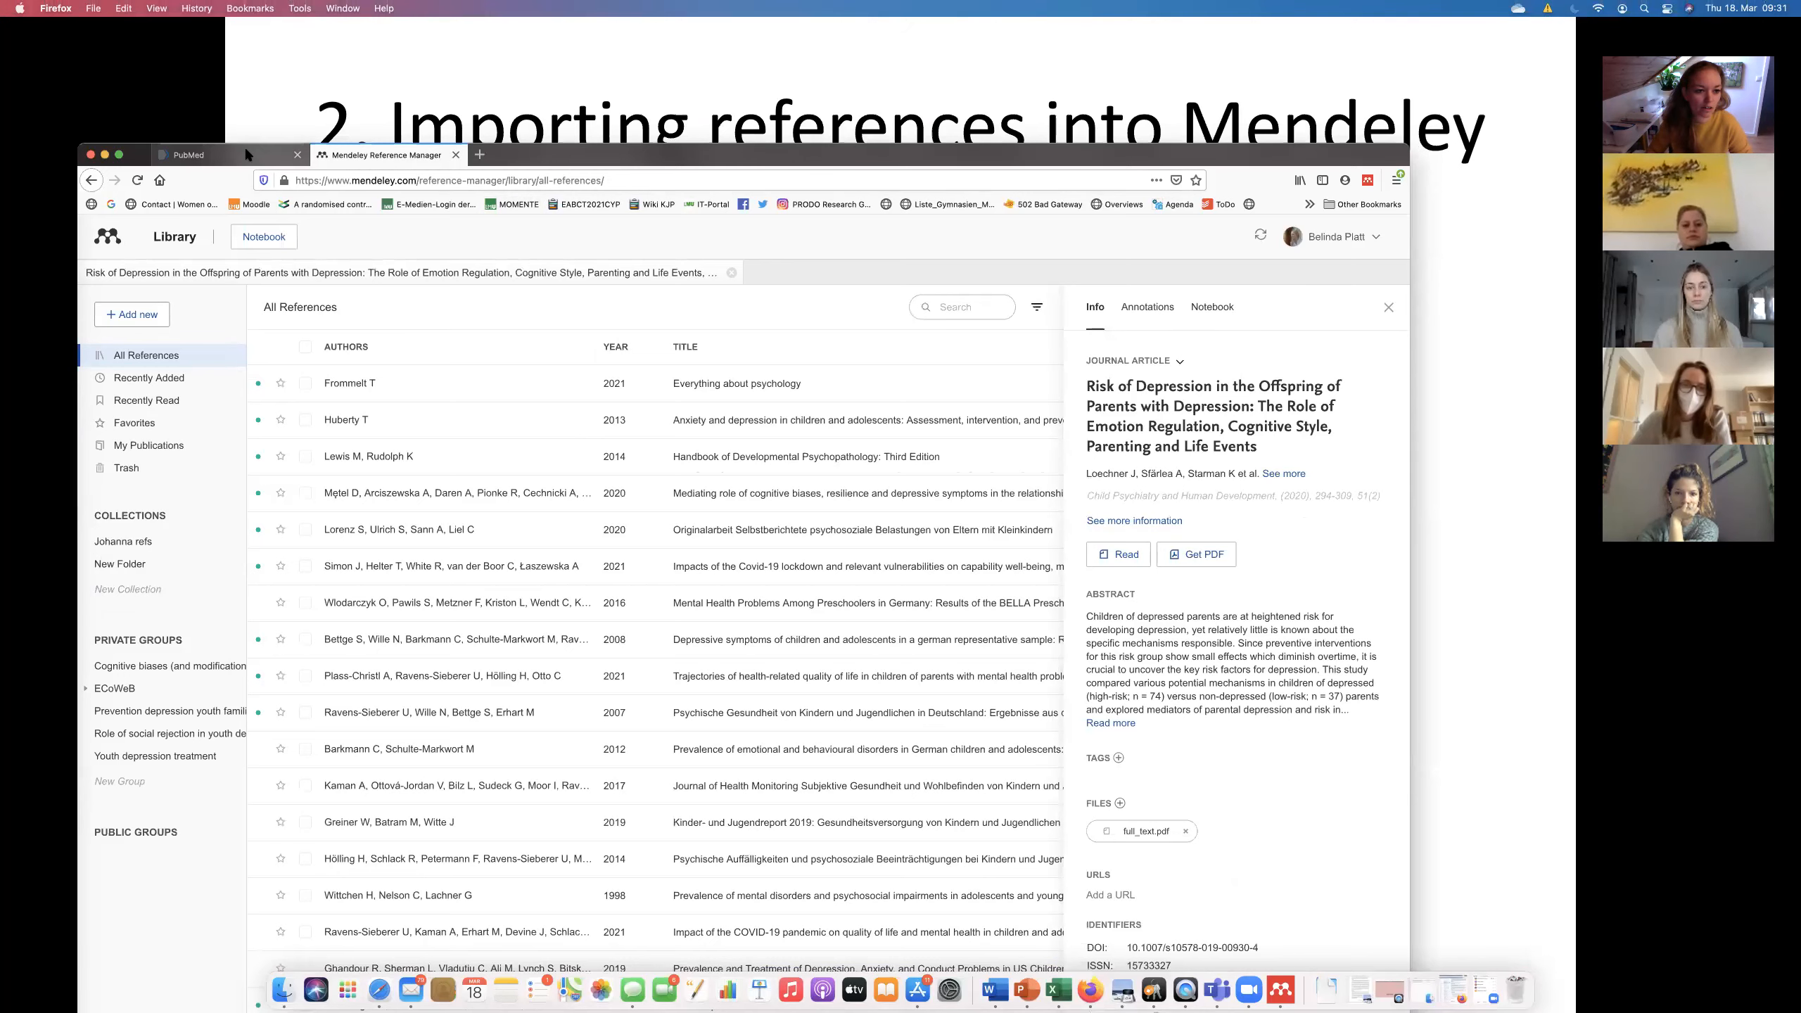
click(219, 155)
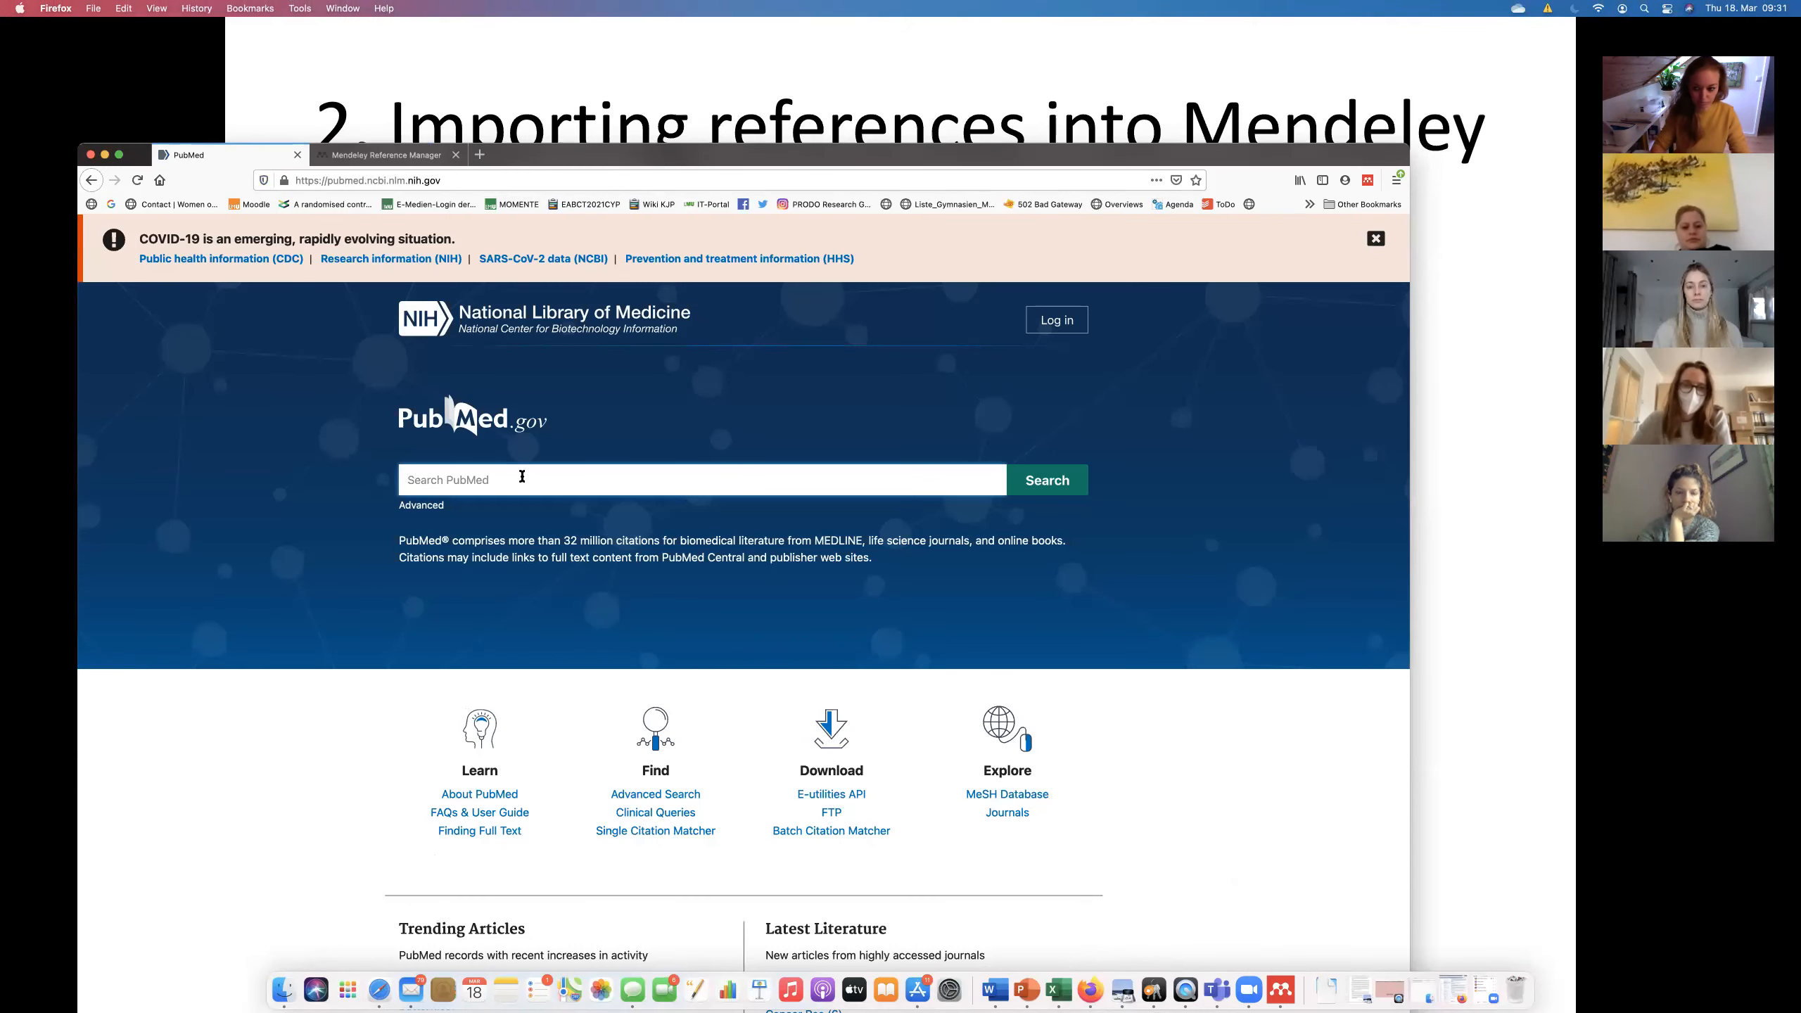
text(sfär)
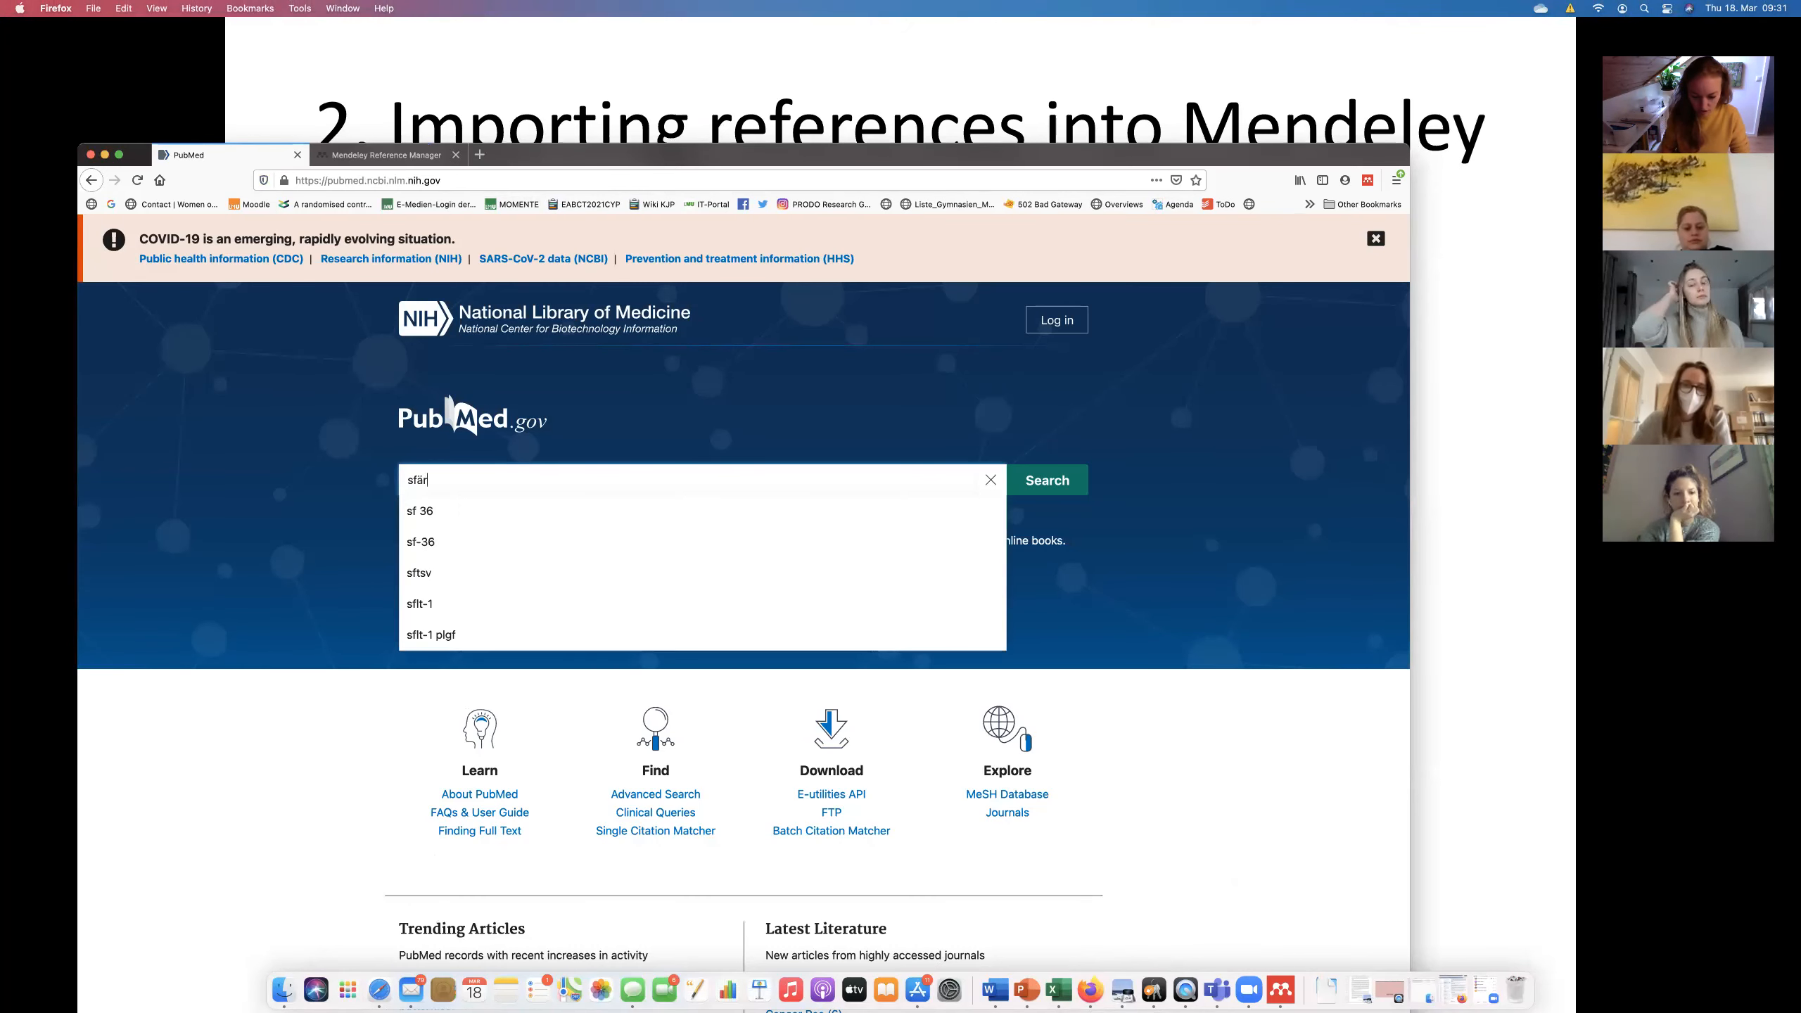
text(lea greimel)
key(Return)
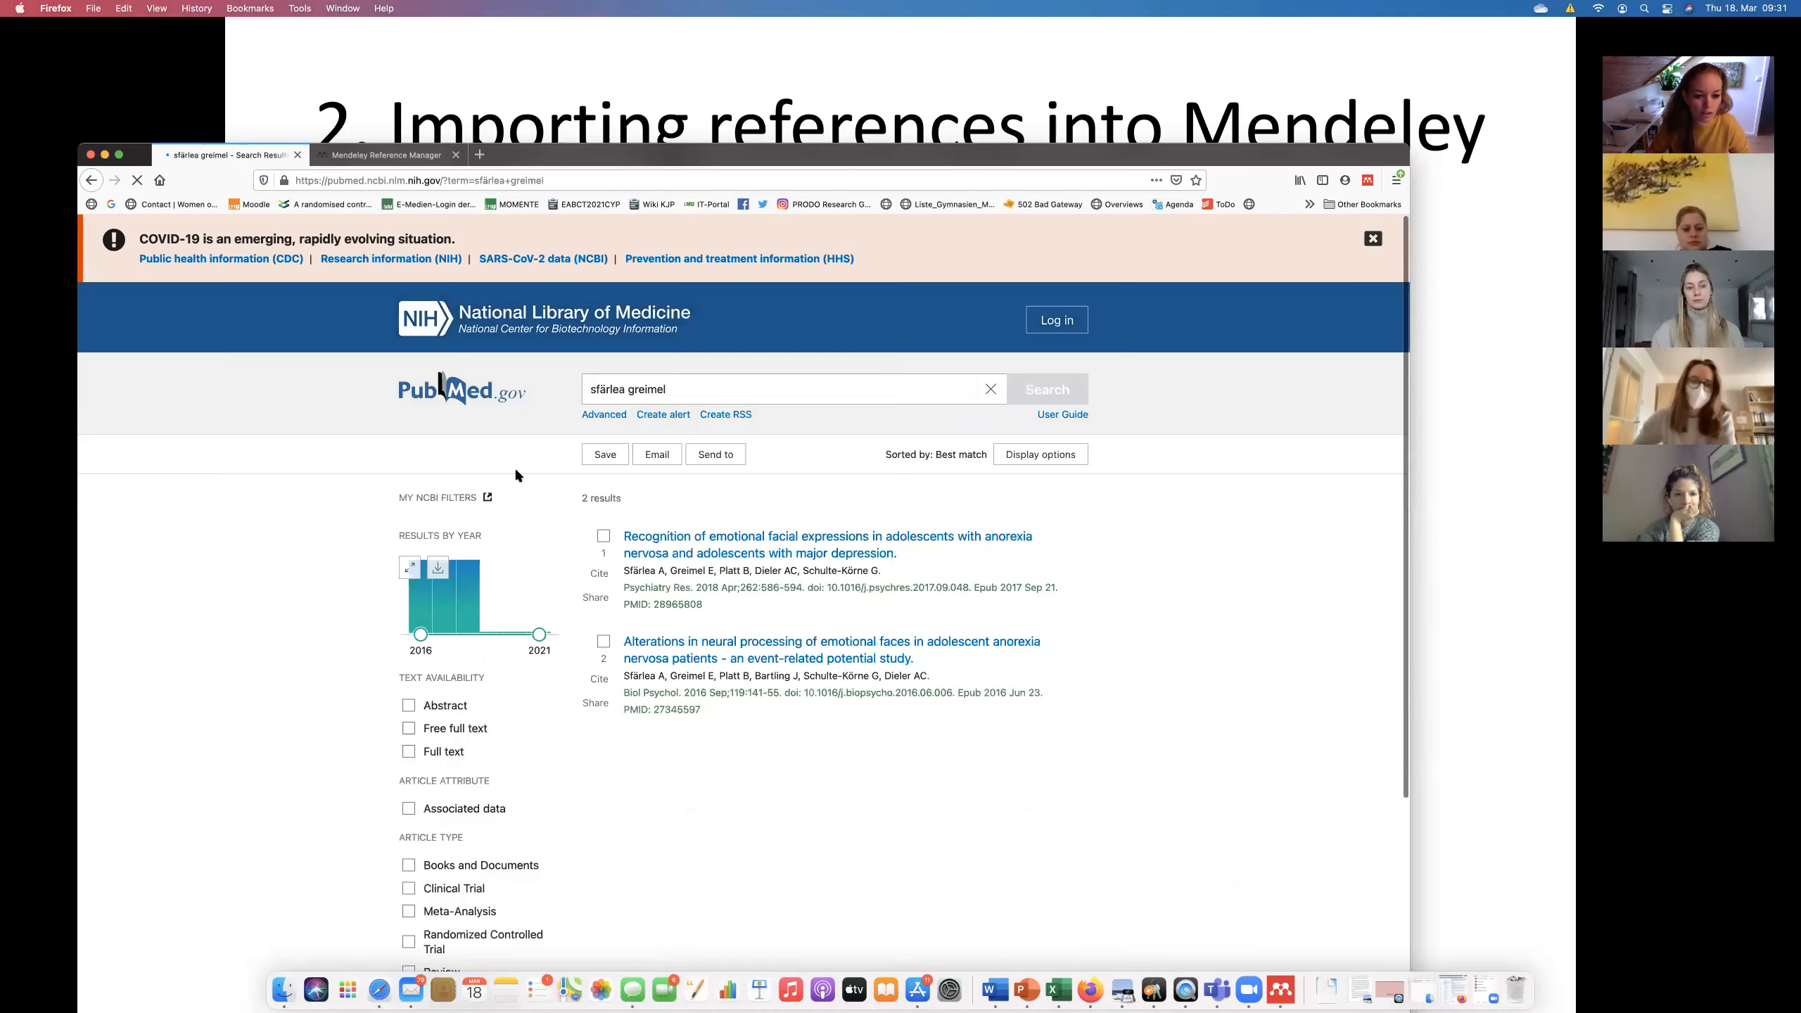
click(719, 642)
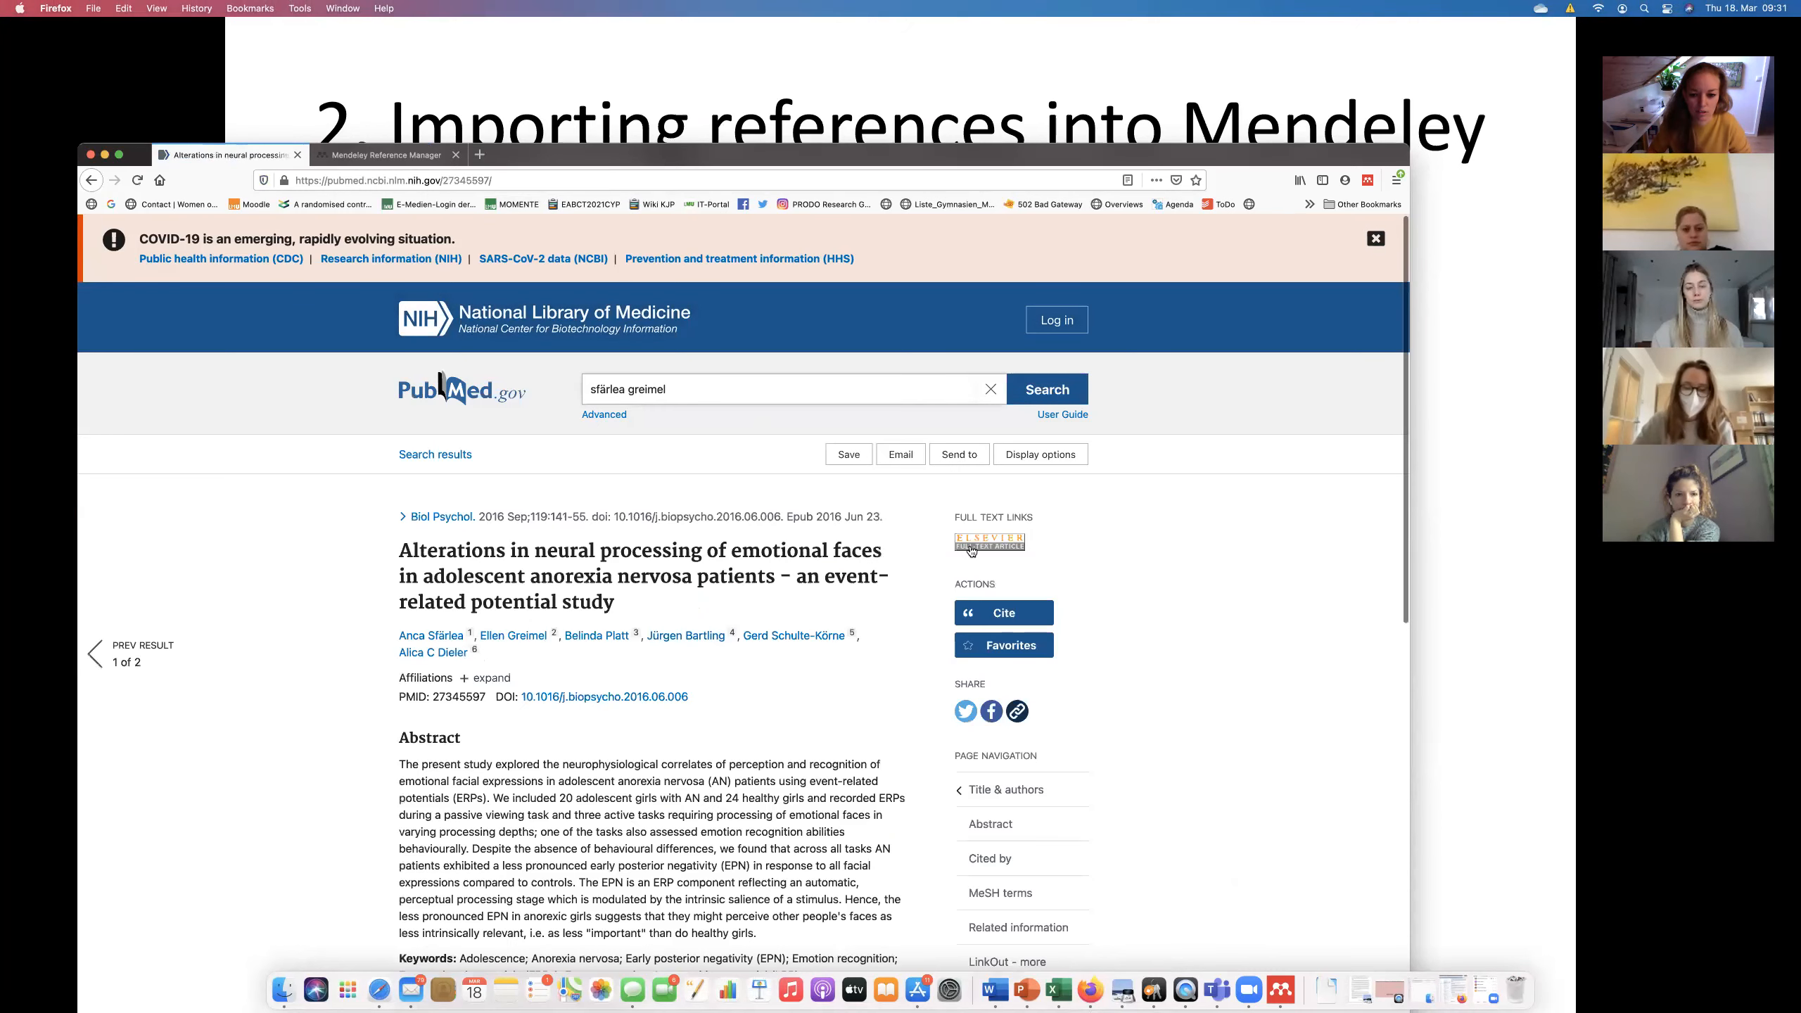
click(971, 546)
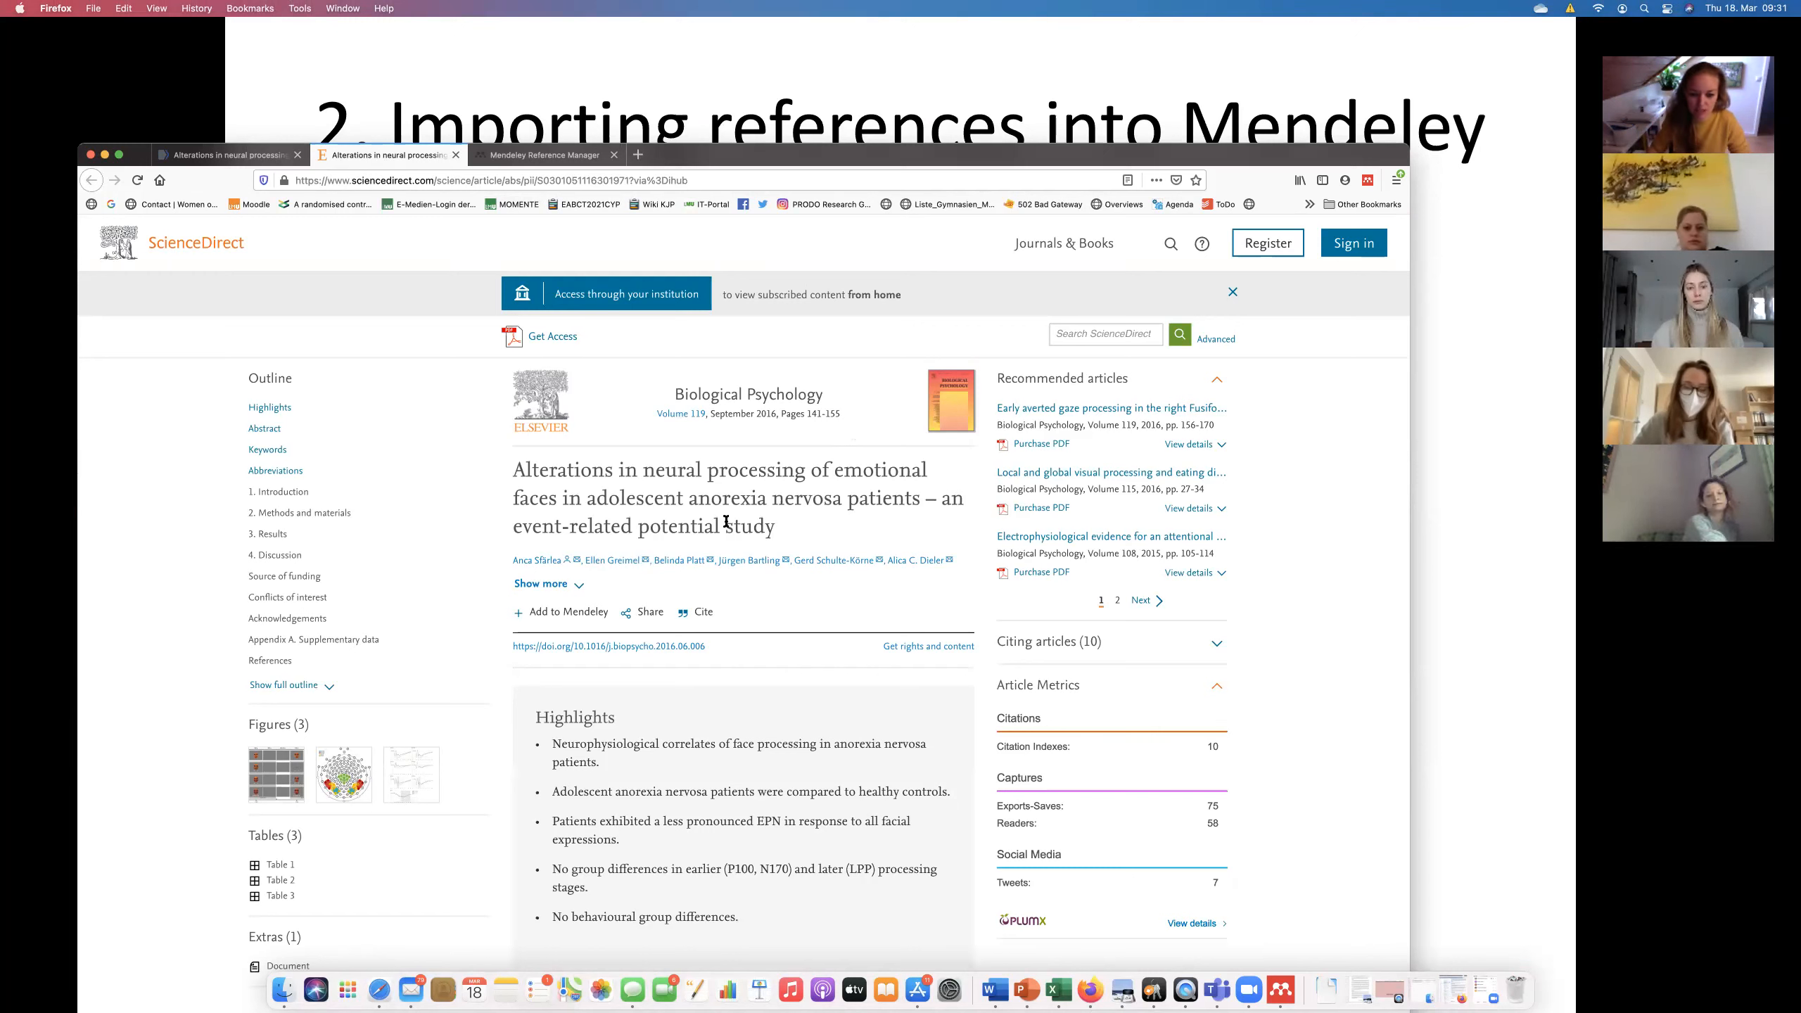
Sign in to Web Importer and add the ticked anorexia nervosa emotional-faces article to My Library.
click(577, 618)
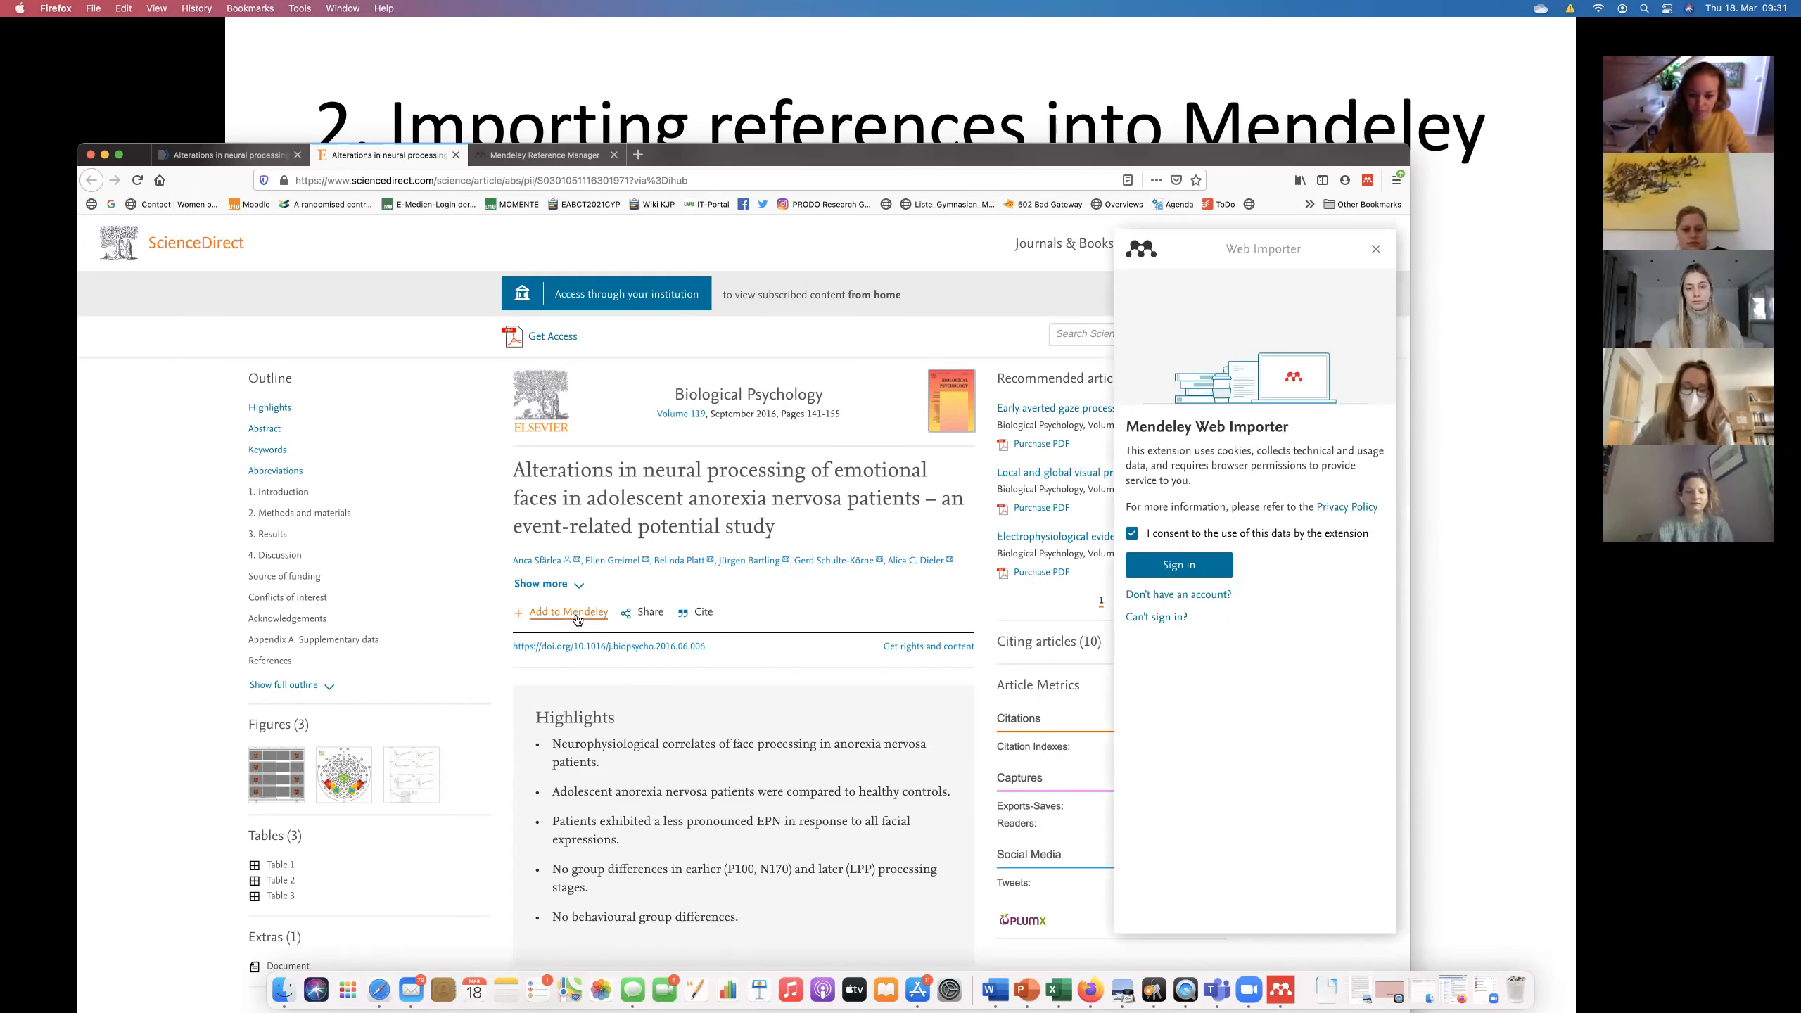
click(1166, 565)
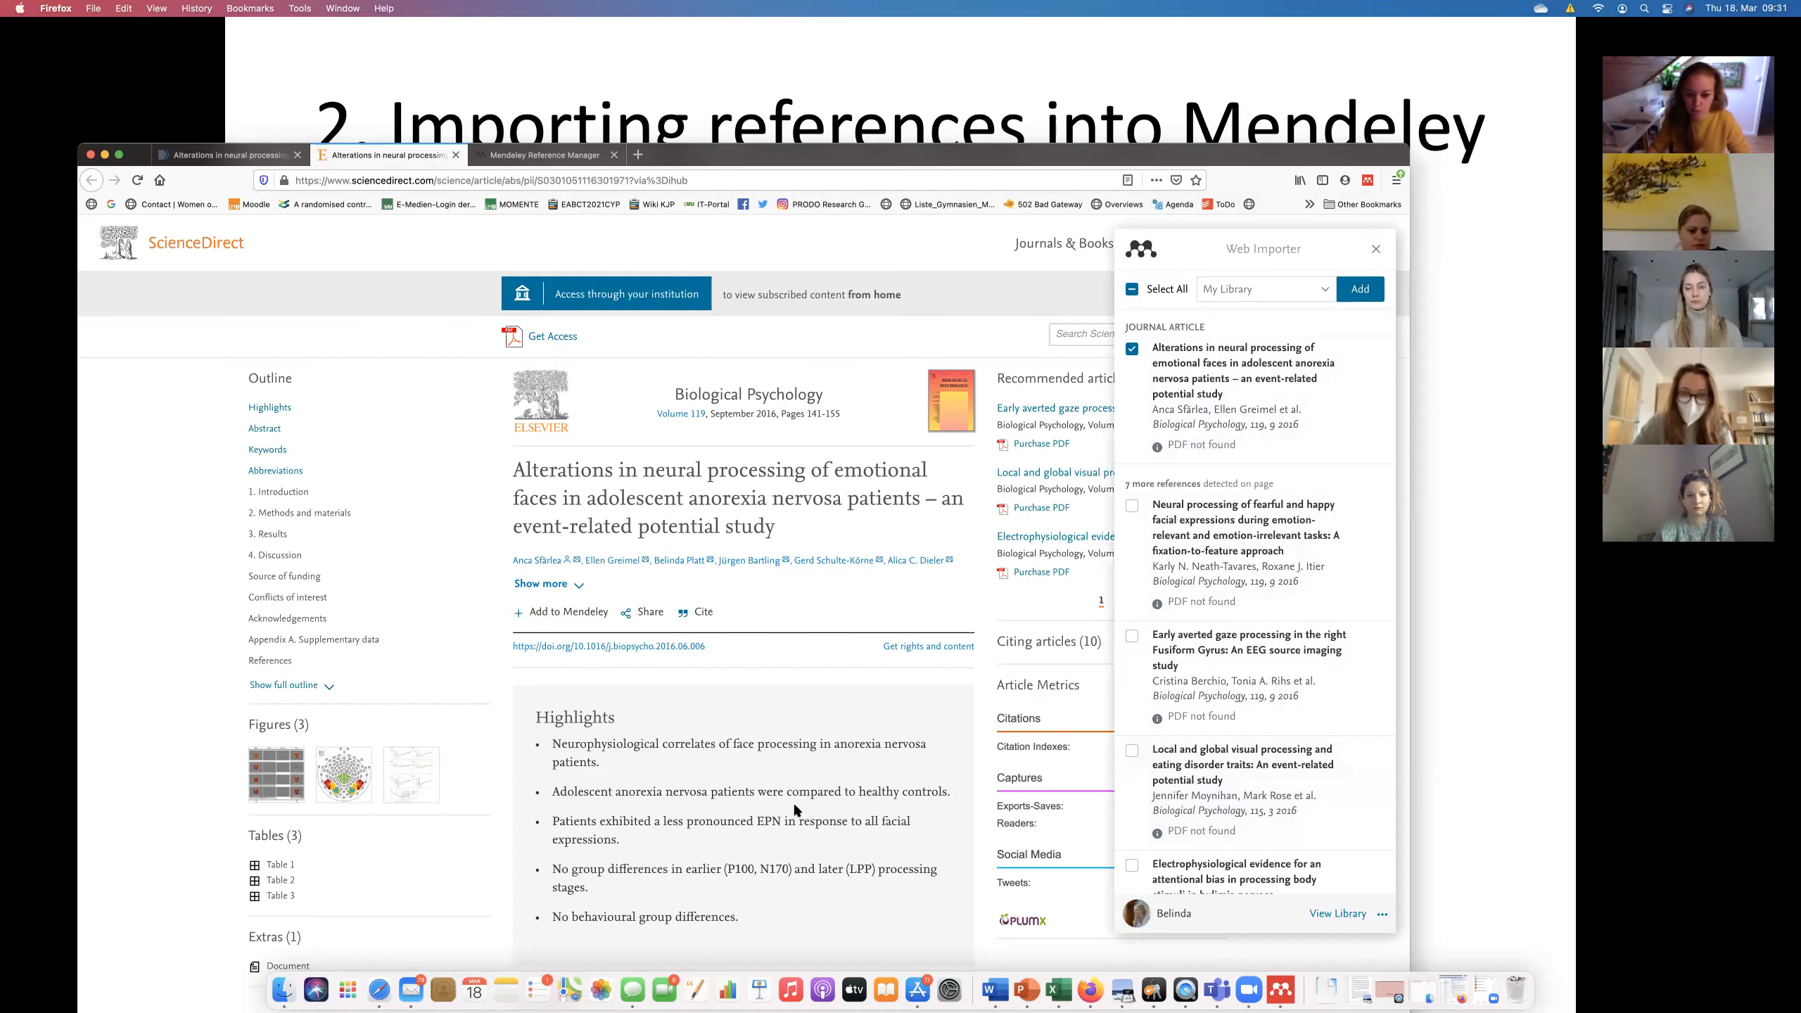
scroll(794, 803, down, 1)
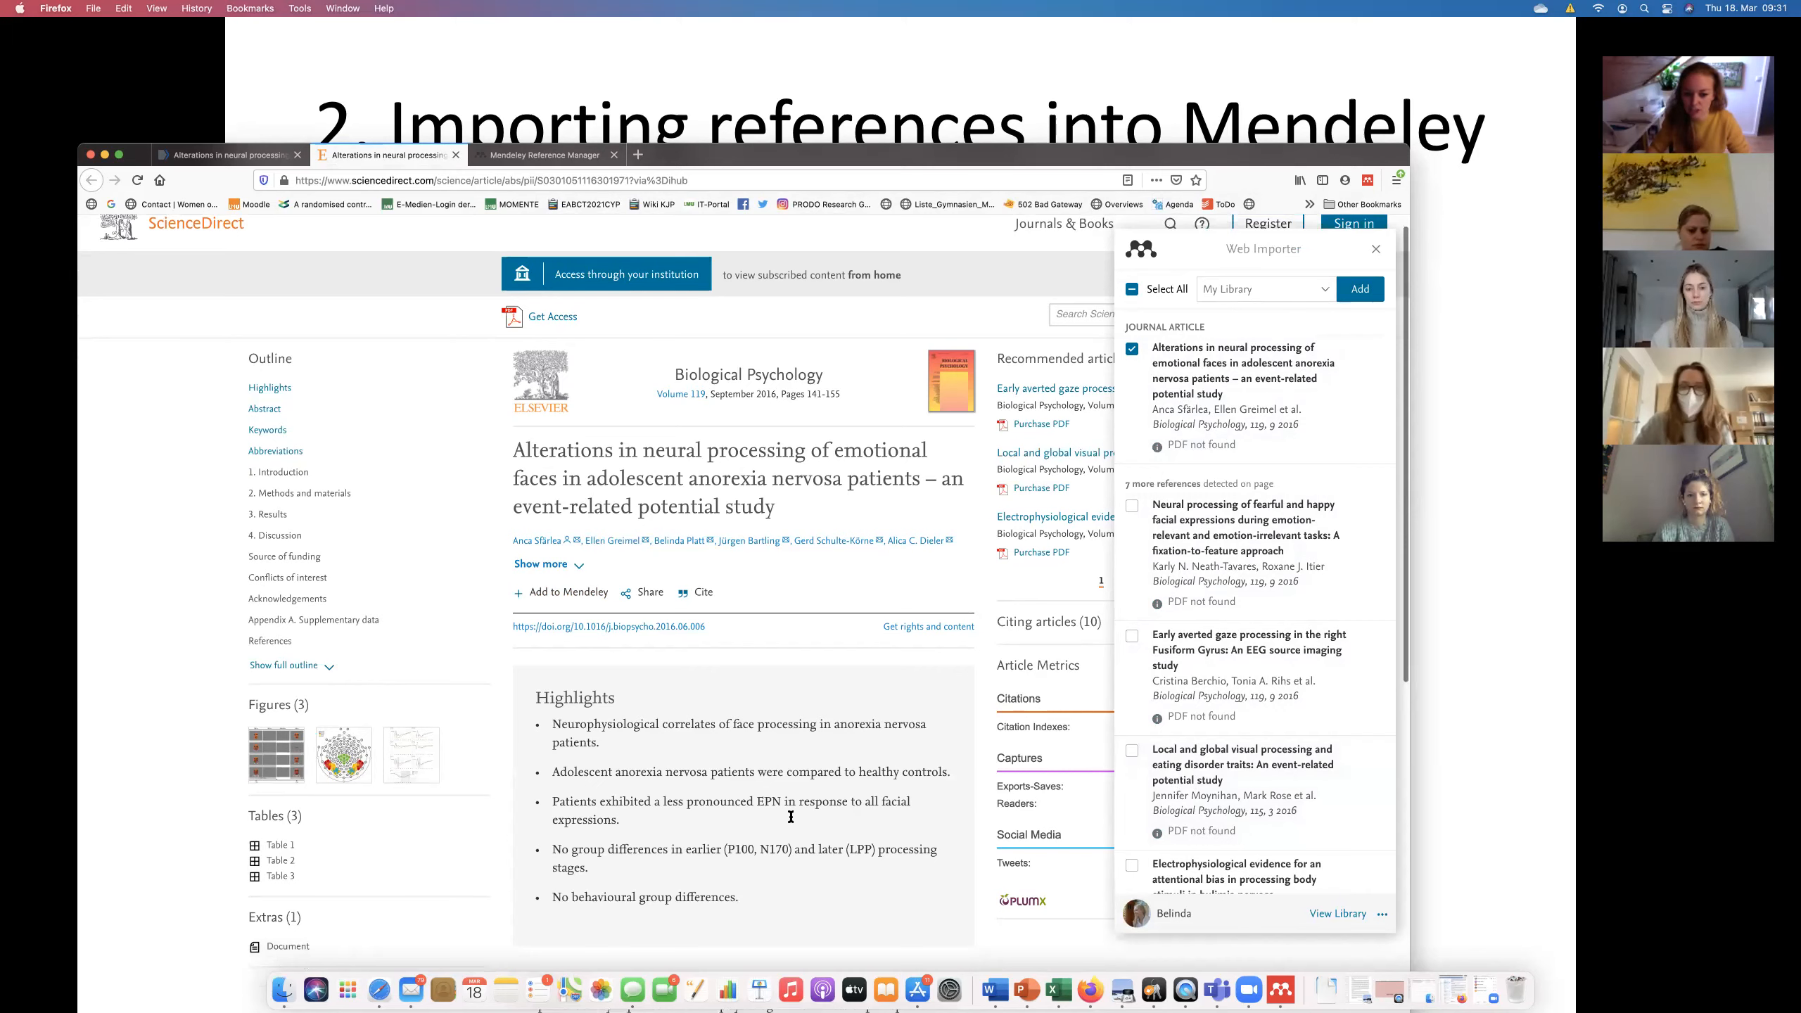
scroll(792, 844, down, 7)
scroll(792, 844, up, 7)
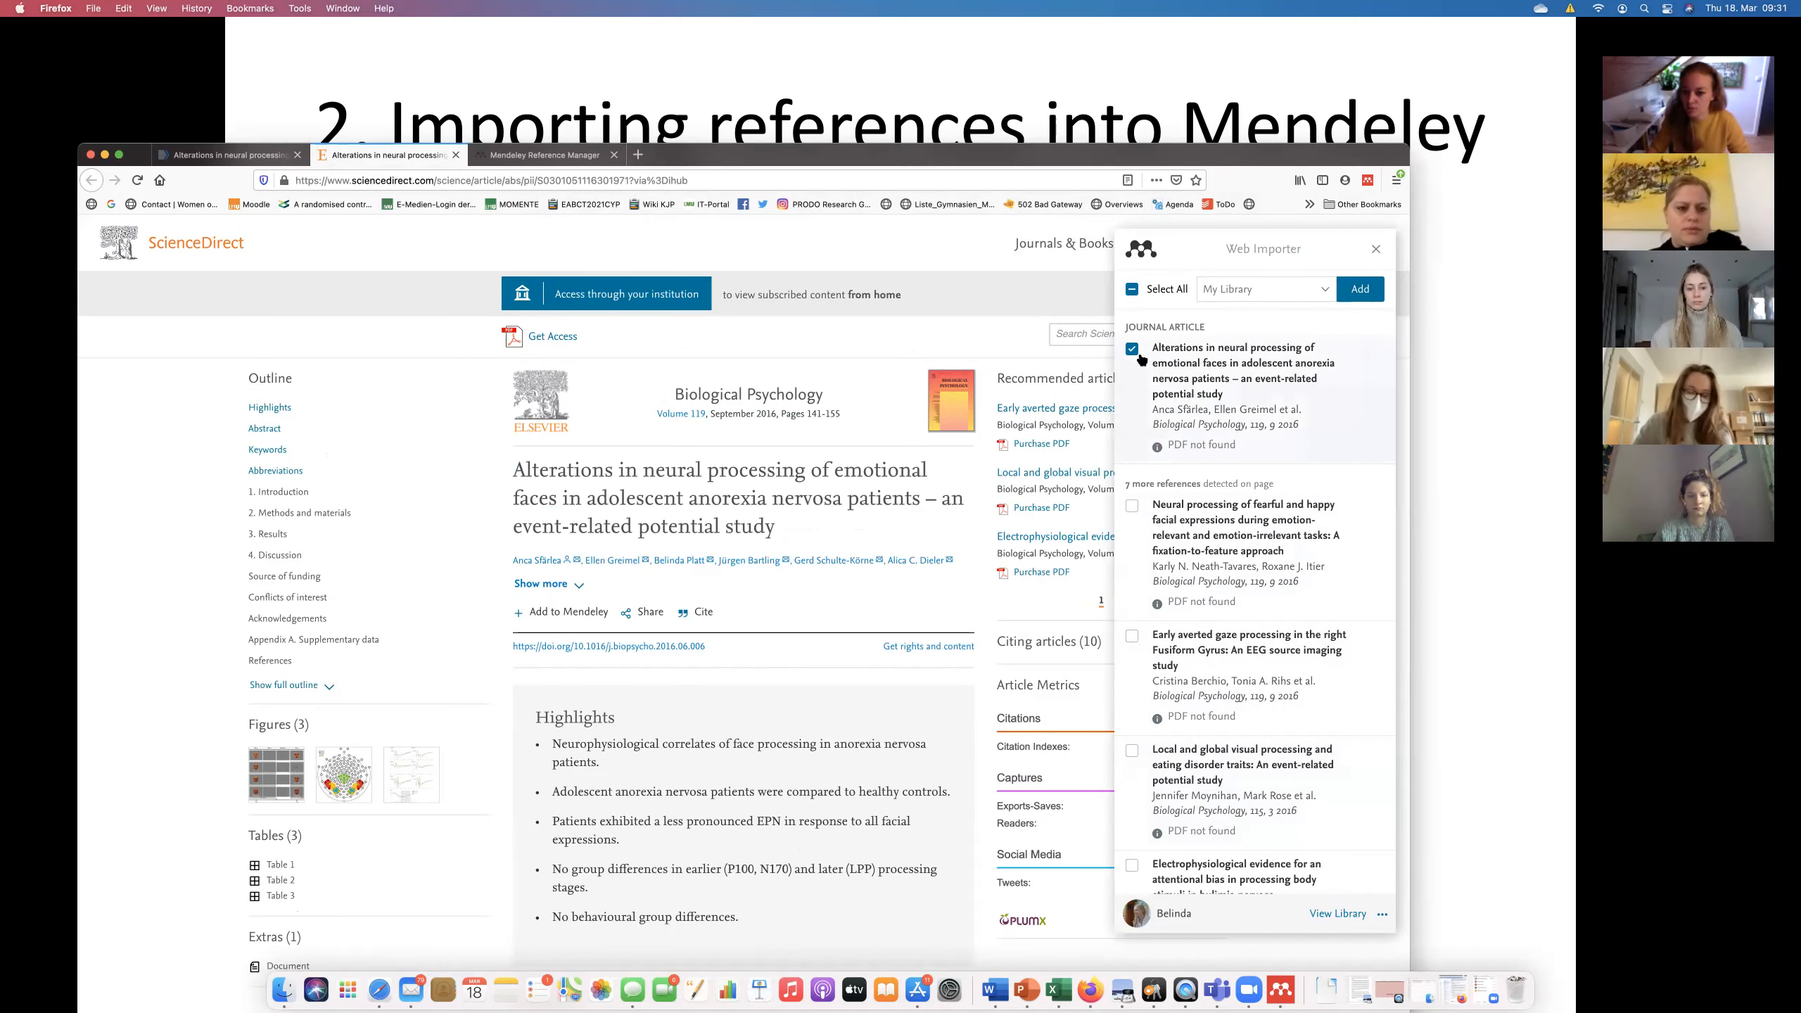
click(1359, 289)
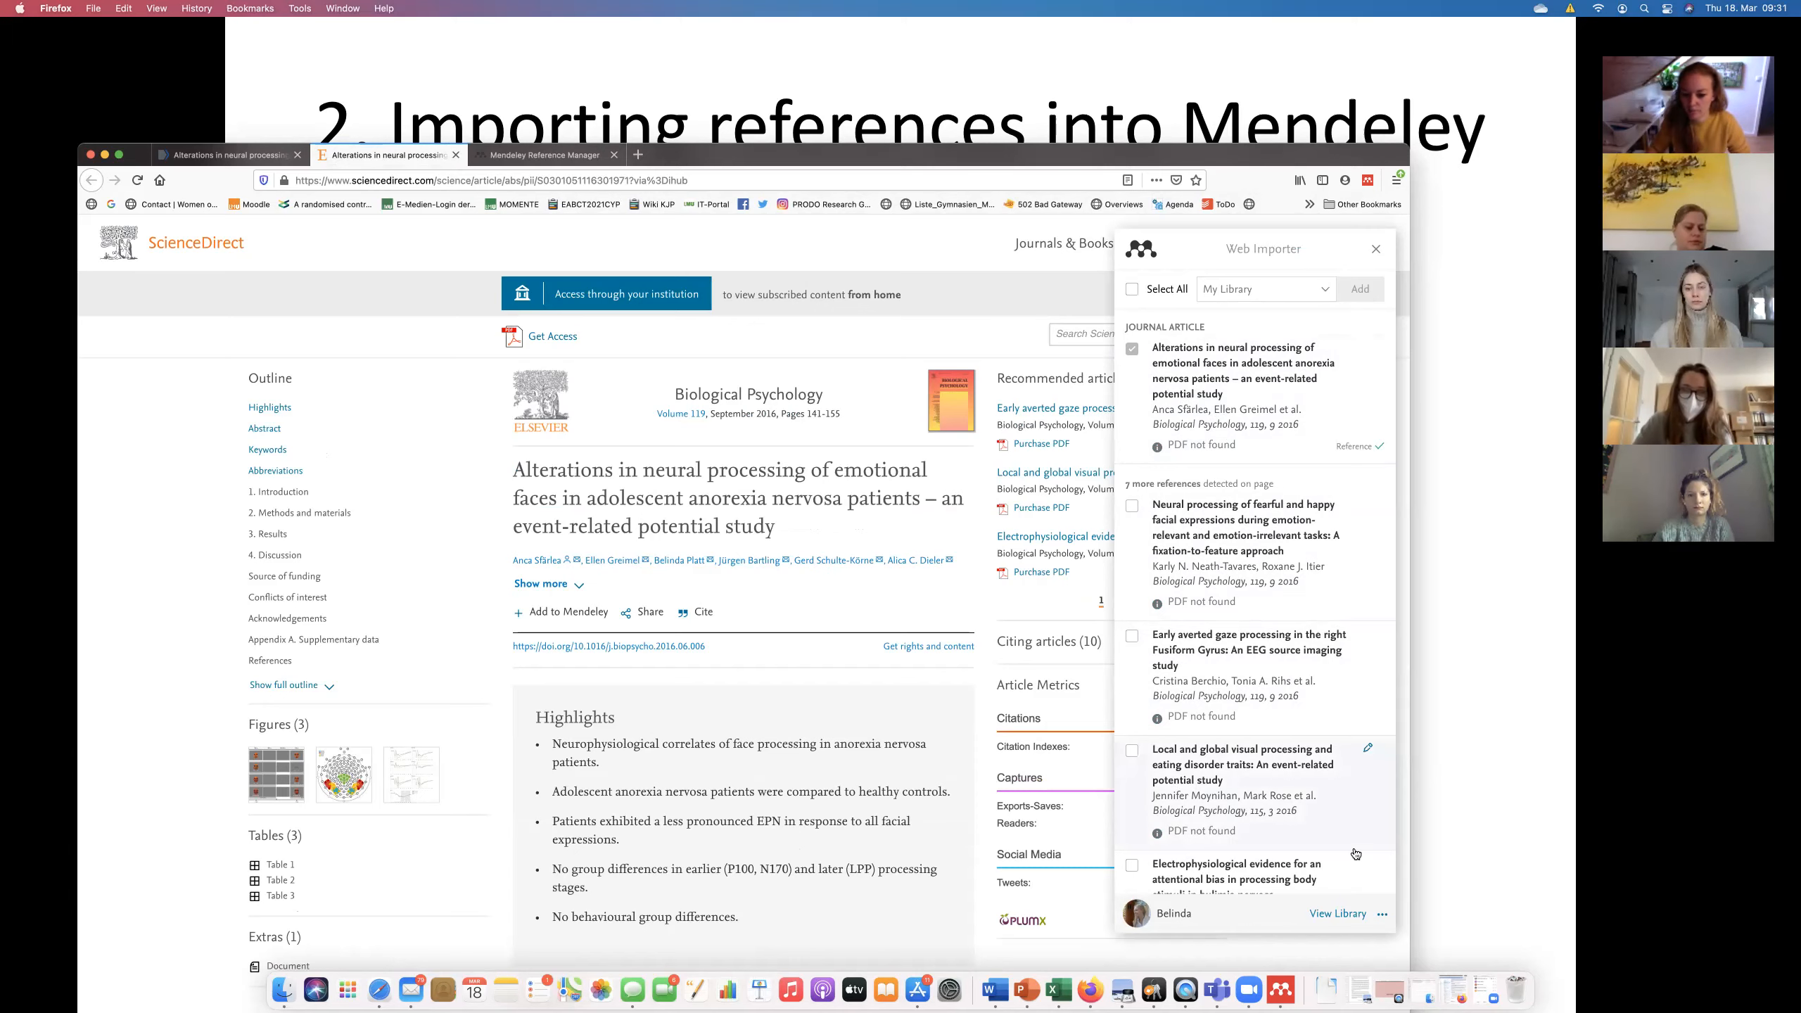
click(1280, 989)
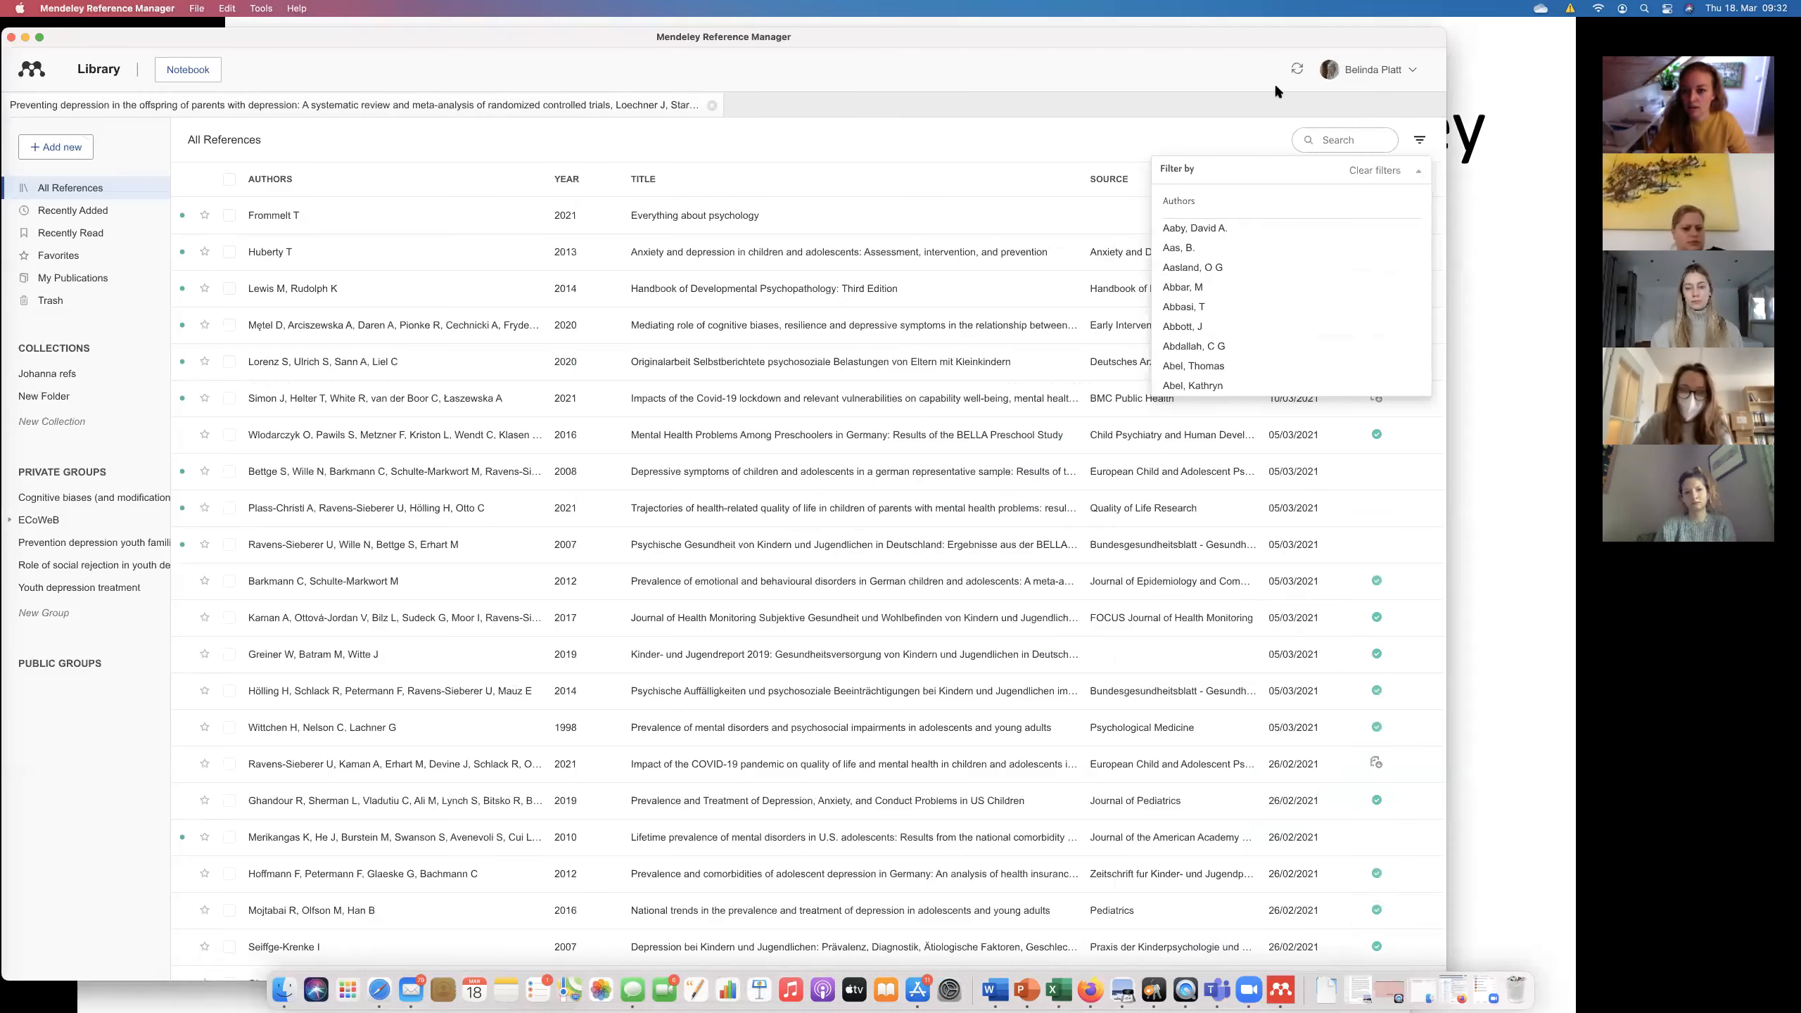
Sync Mendeley to pull in the 2016 face-processing article, then return to the importing slide.
click(1296, 69)
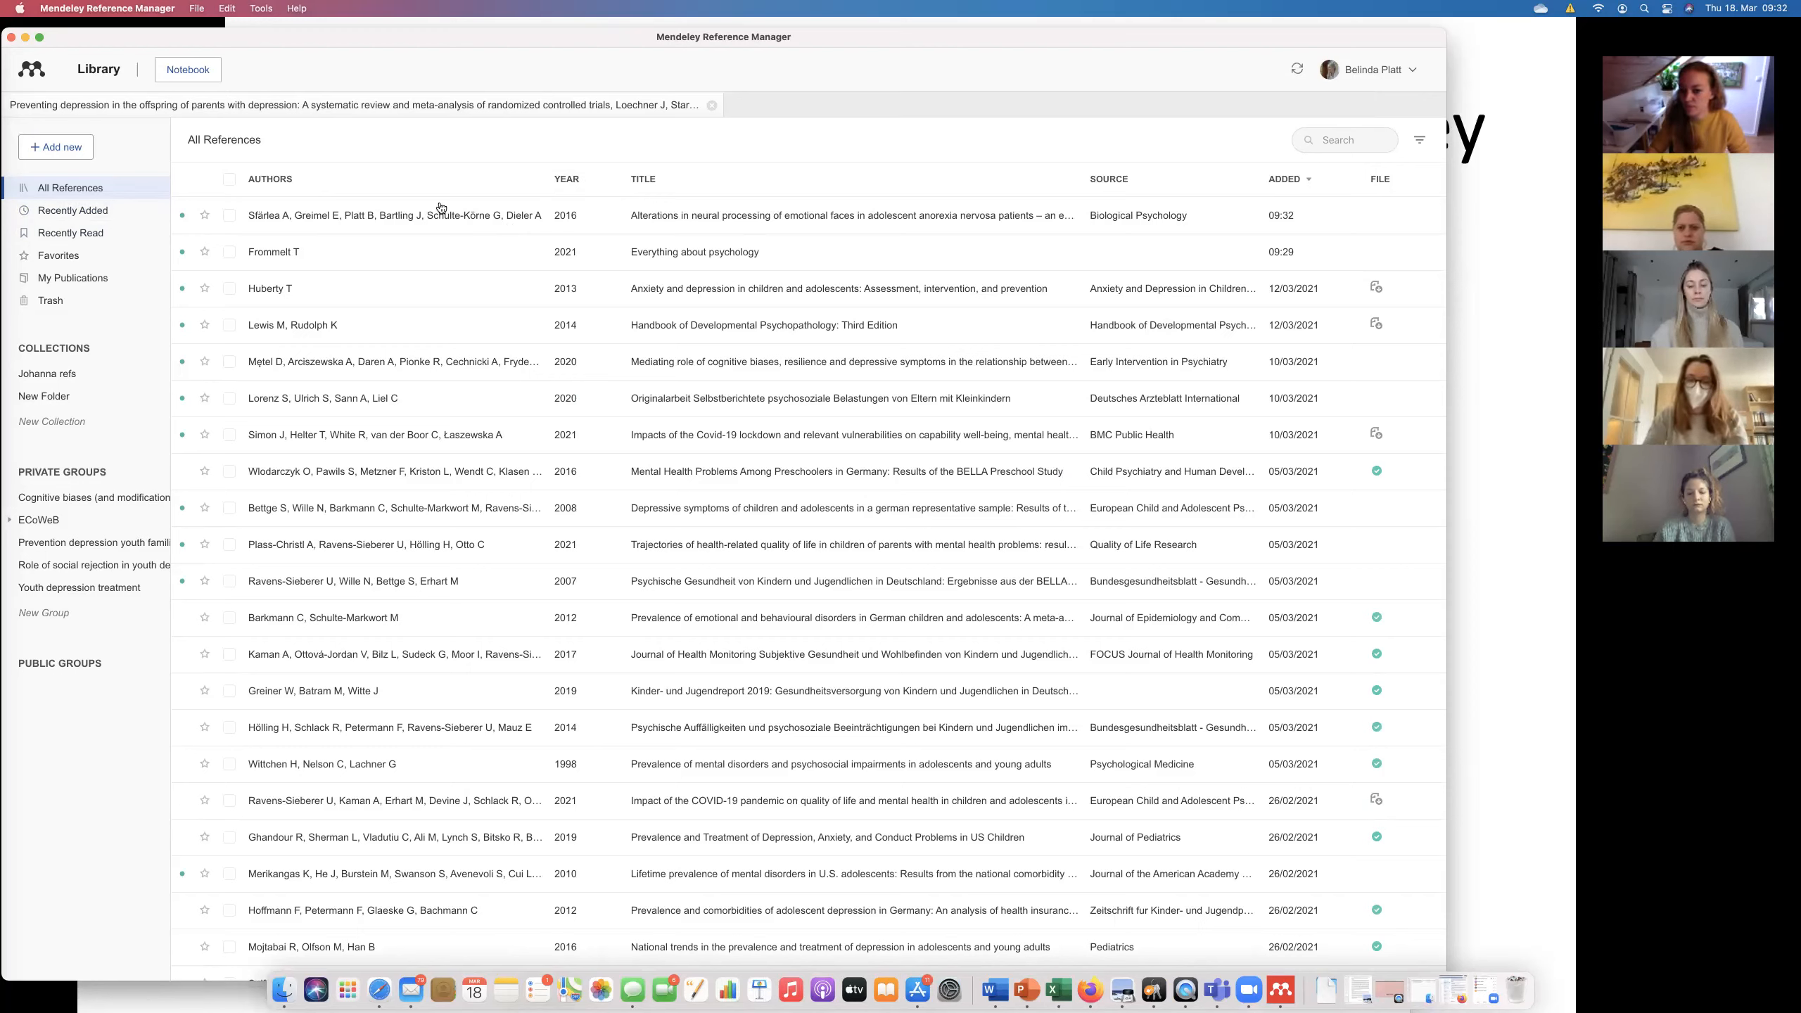
key(super+f)
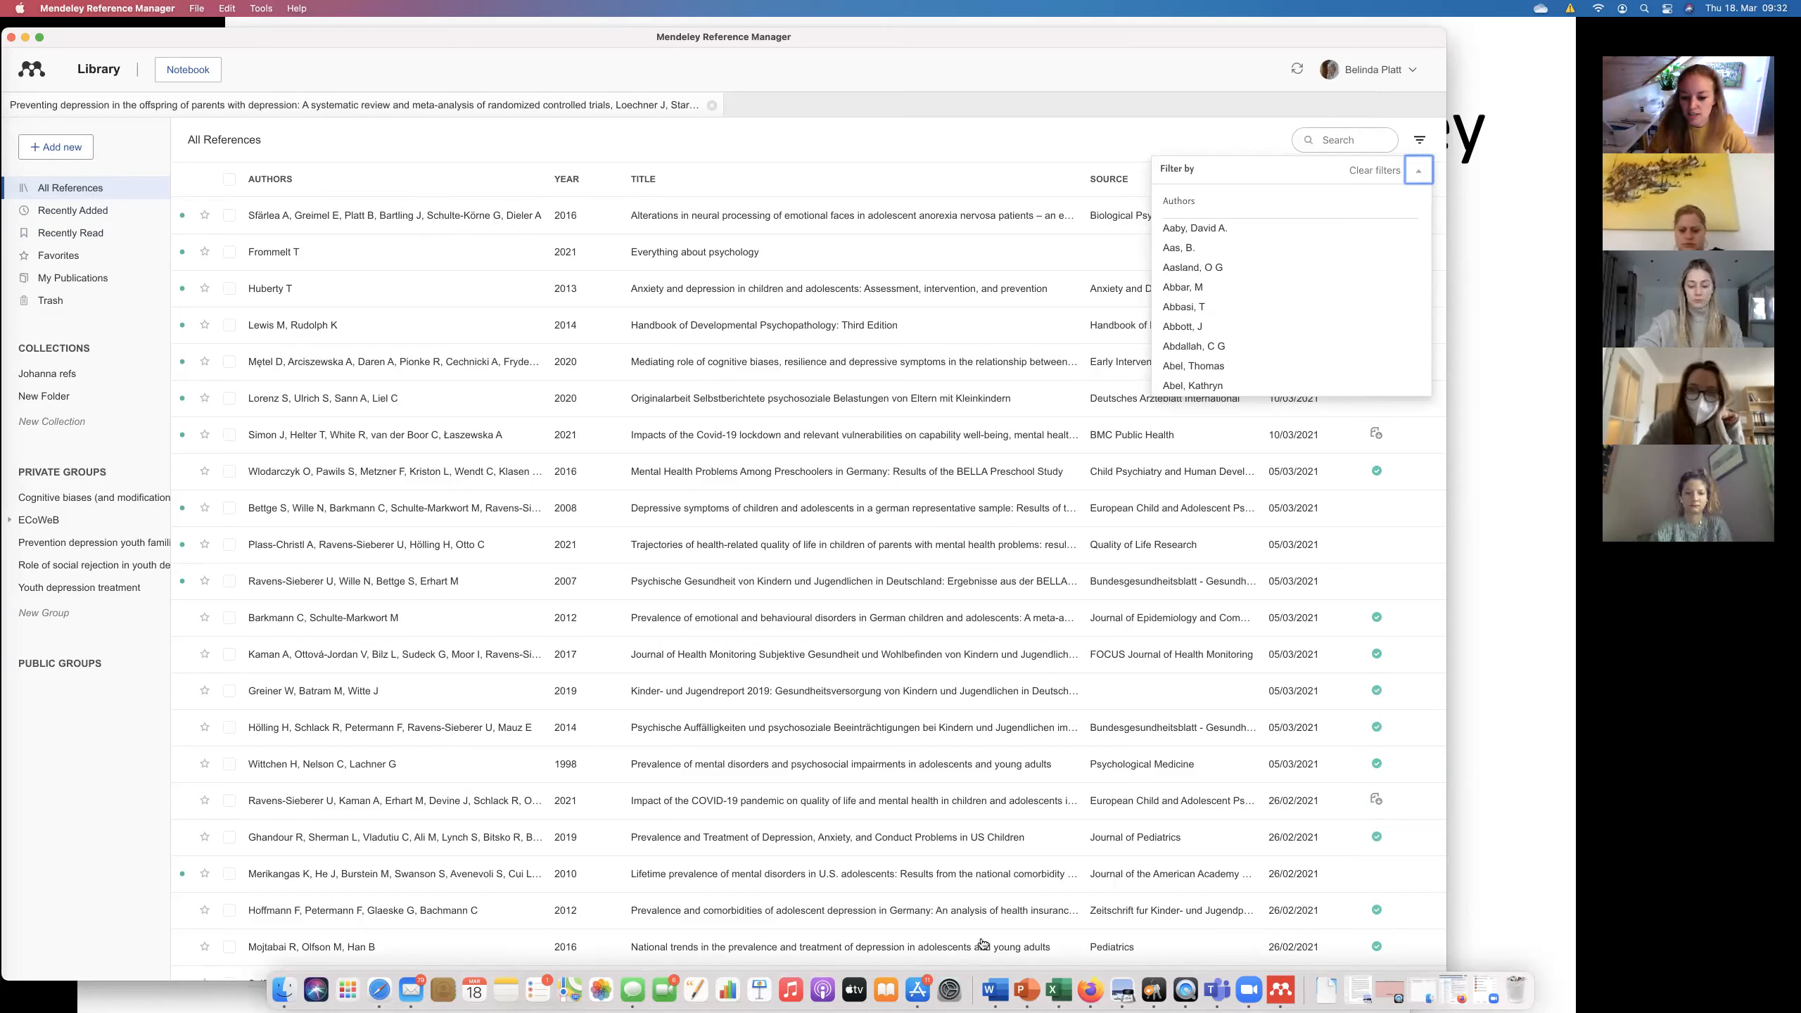
click(1024, 987)
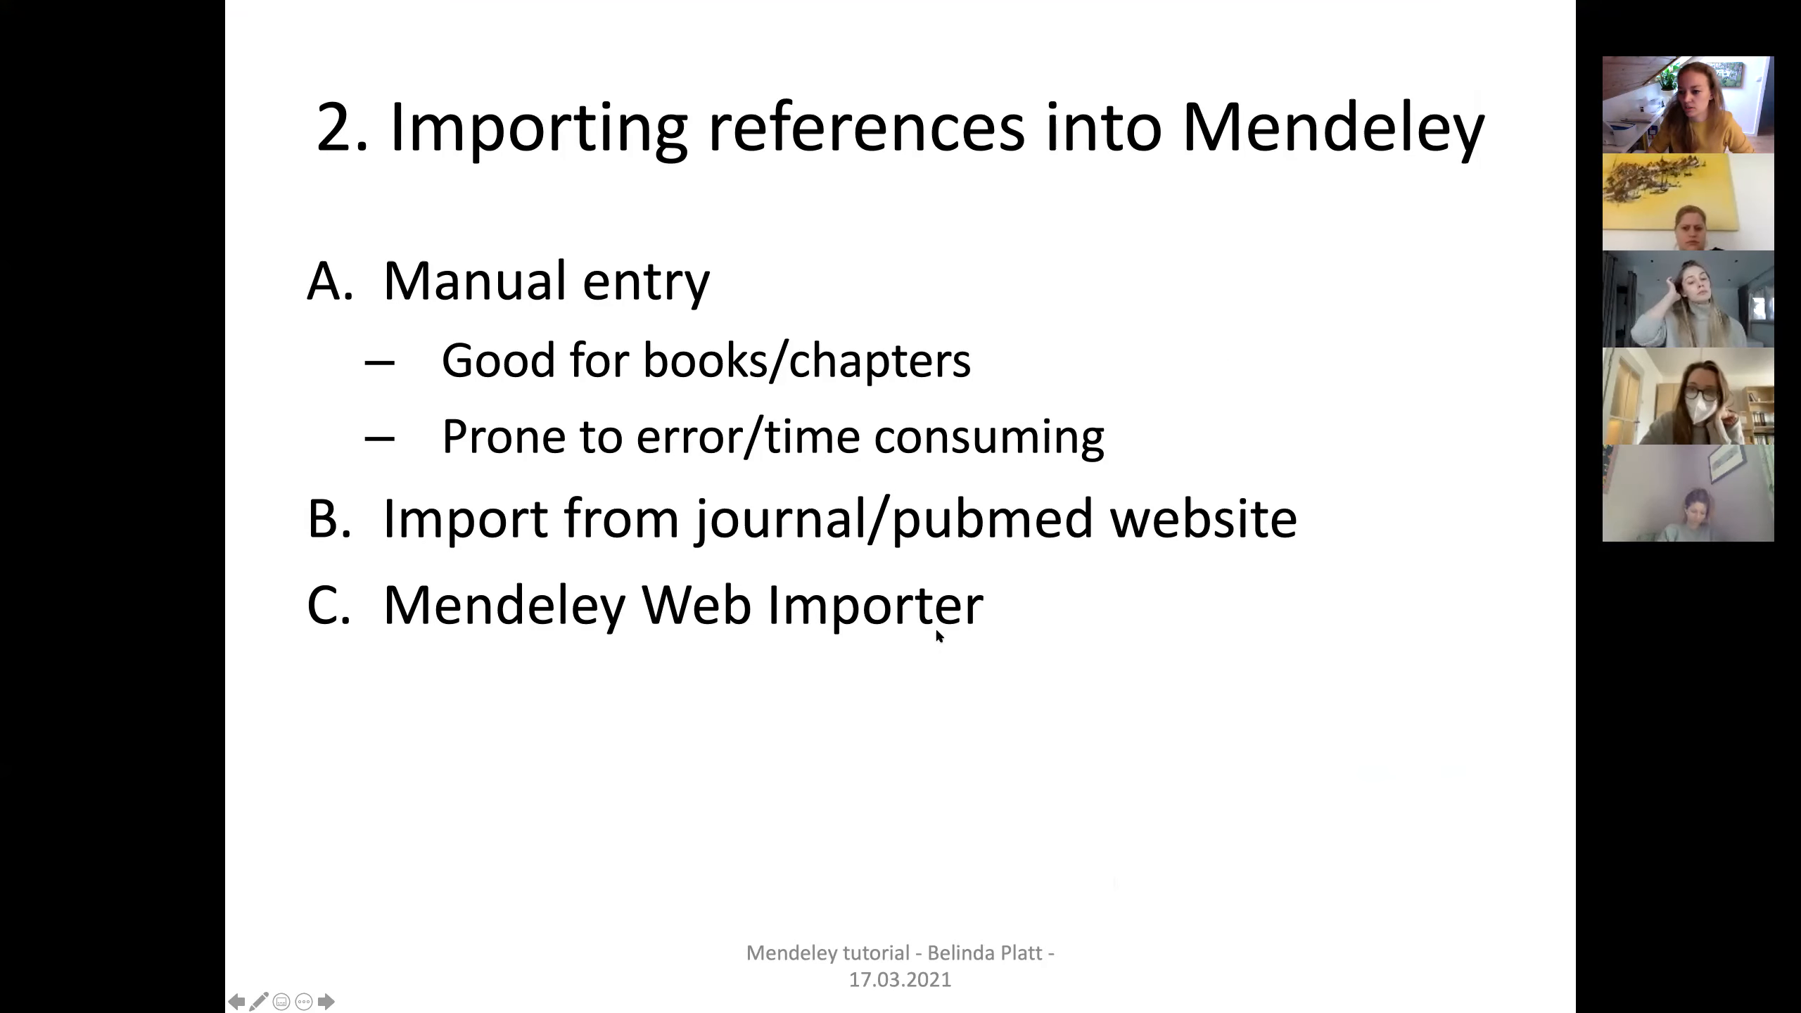
Bring Firefox forward, go back to the PubMed author results, and open the first result.
key(ctrl+Up)
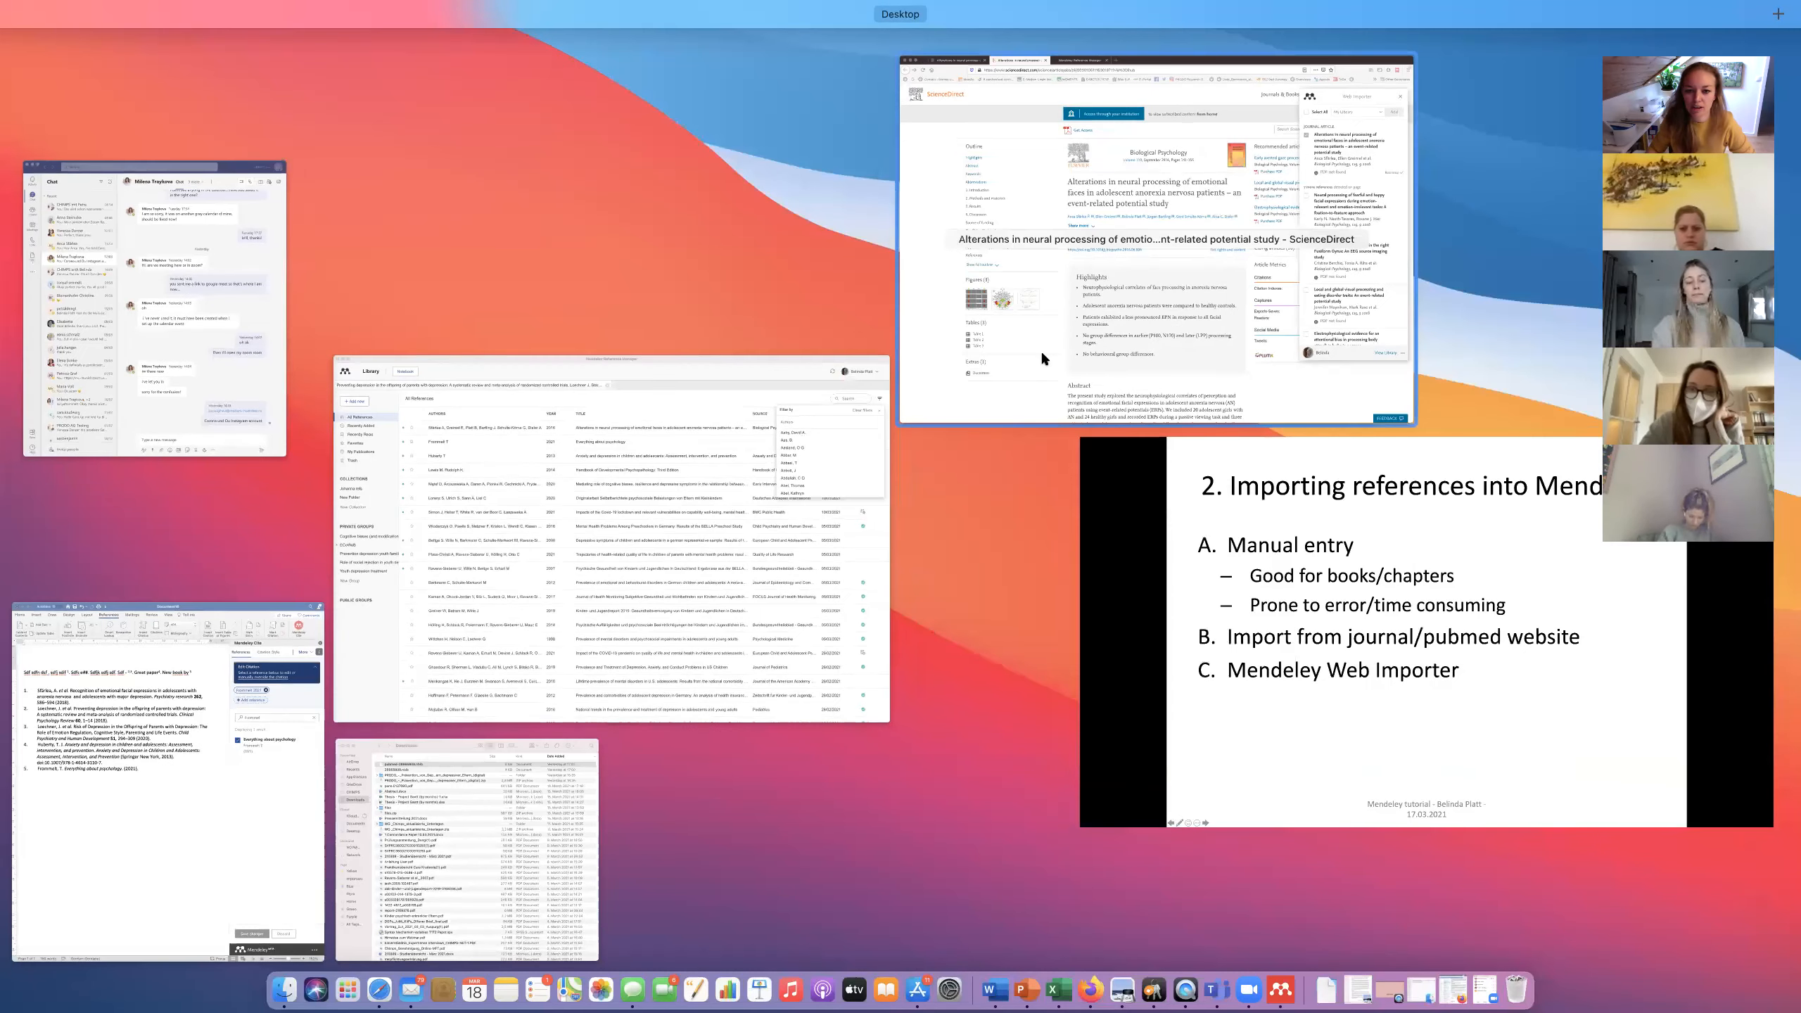
click(1041, 349)
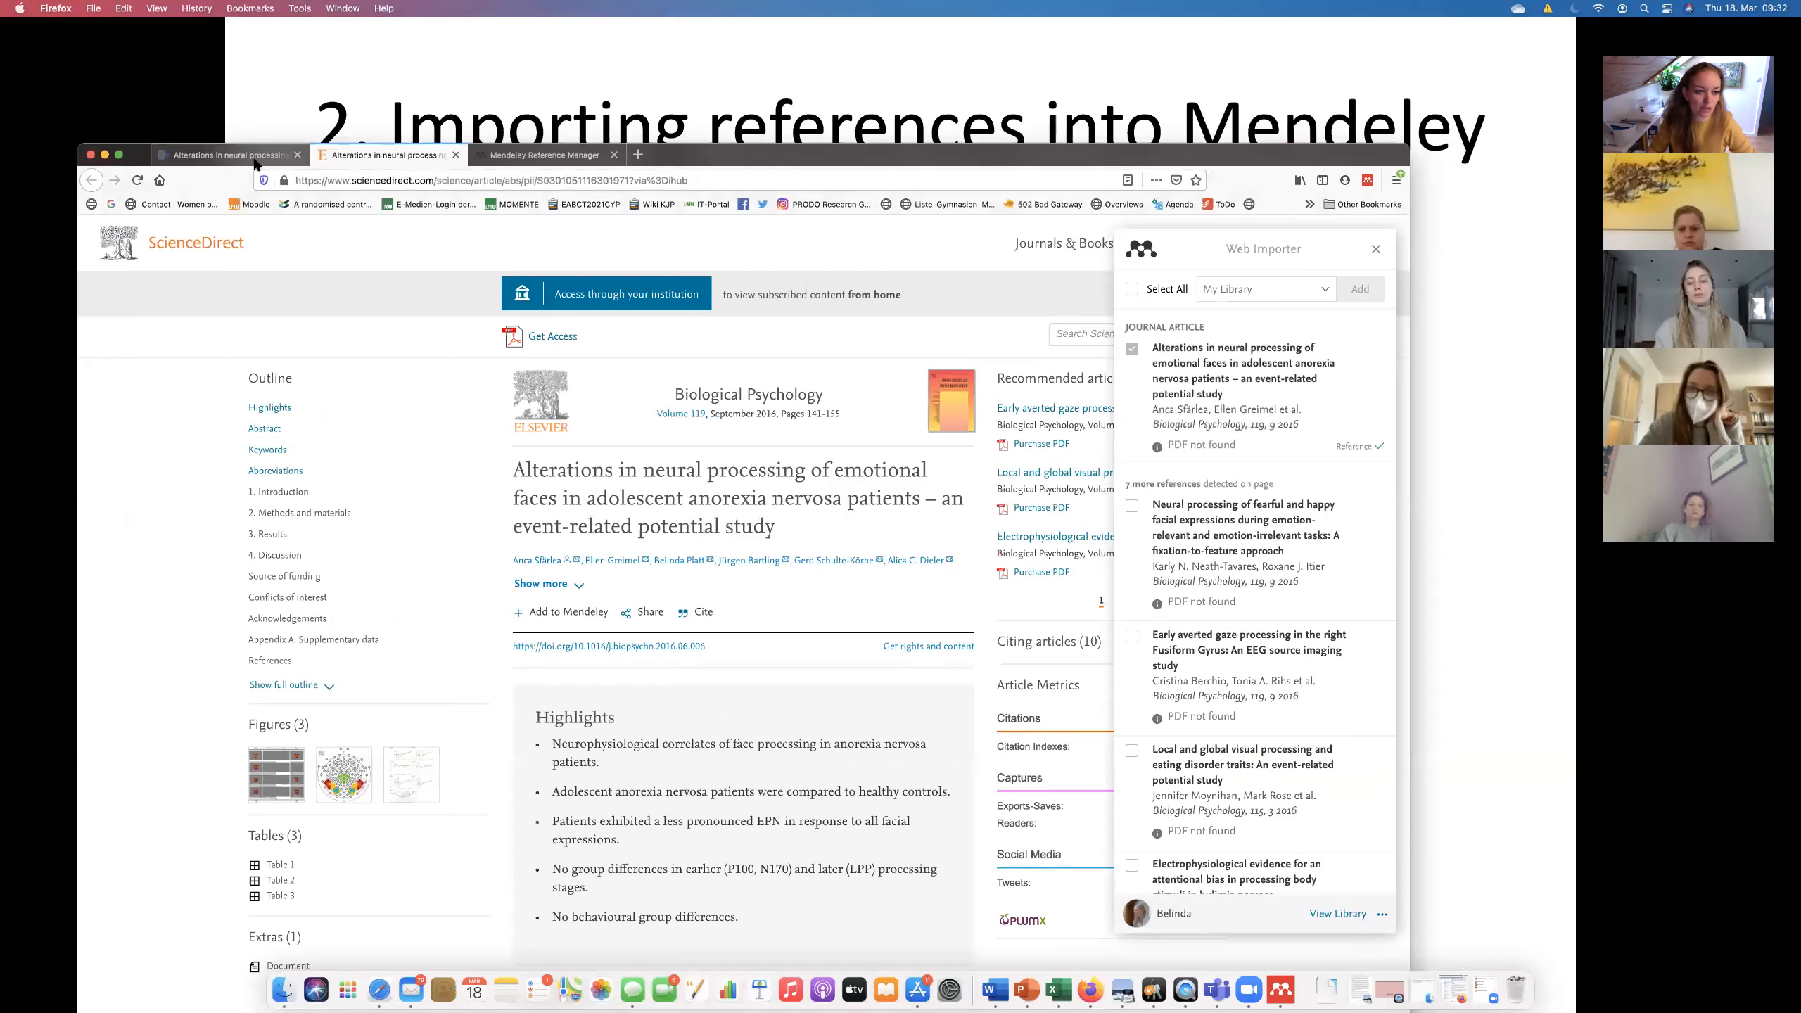
click(256, 164)
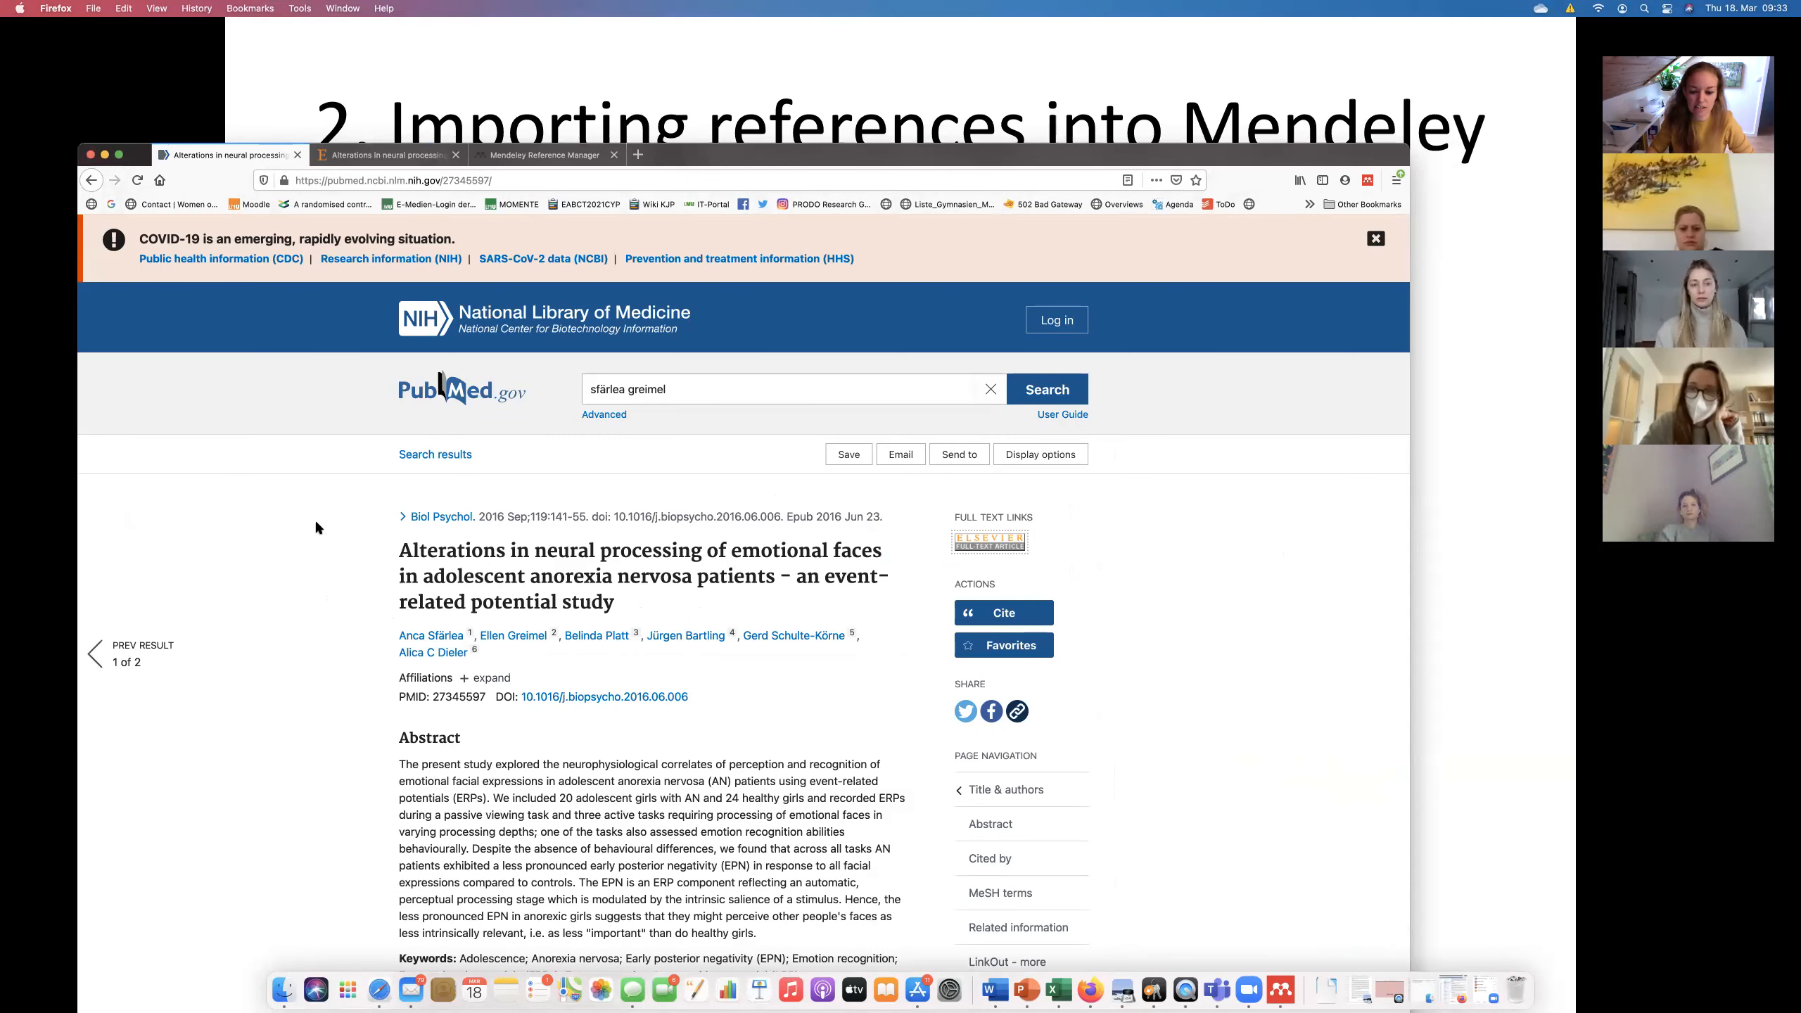
click(397, 156)
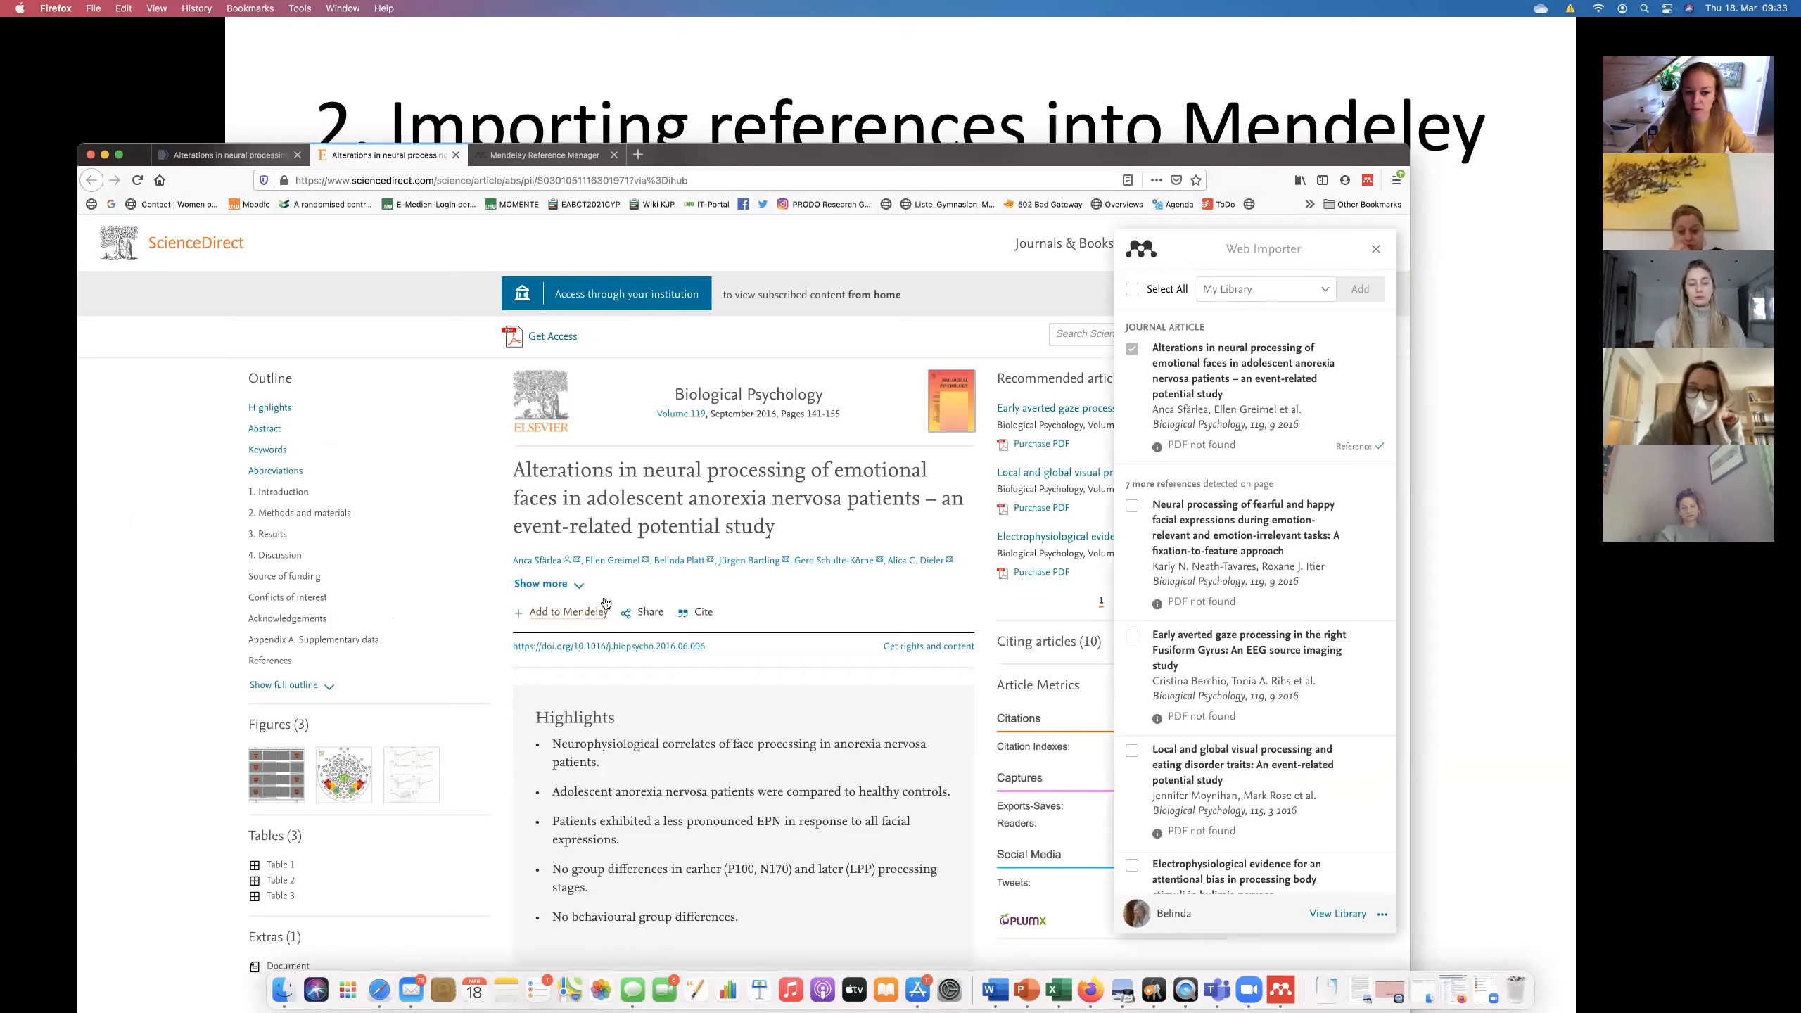
click(234, 158)
click(91, 180)
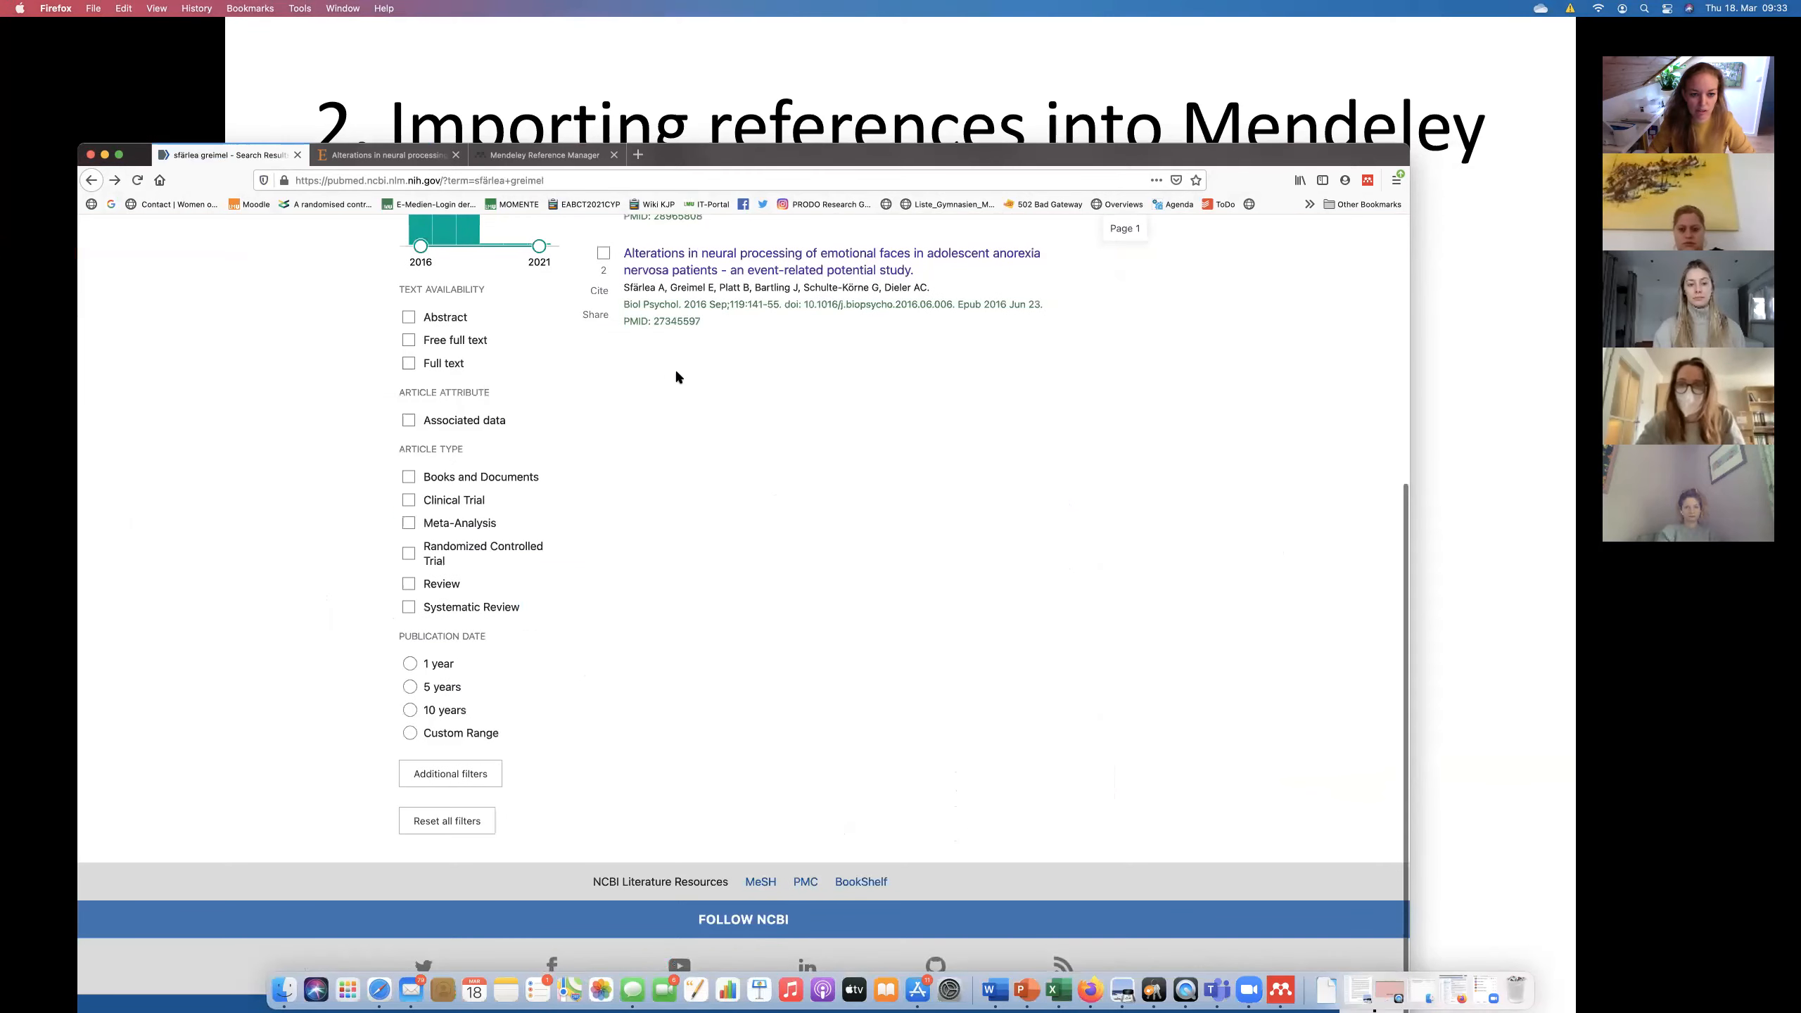
click(690, 396)
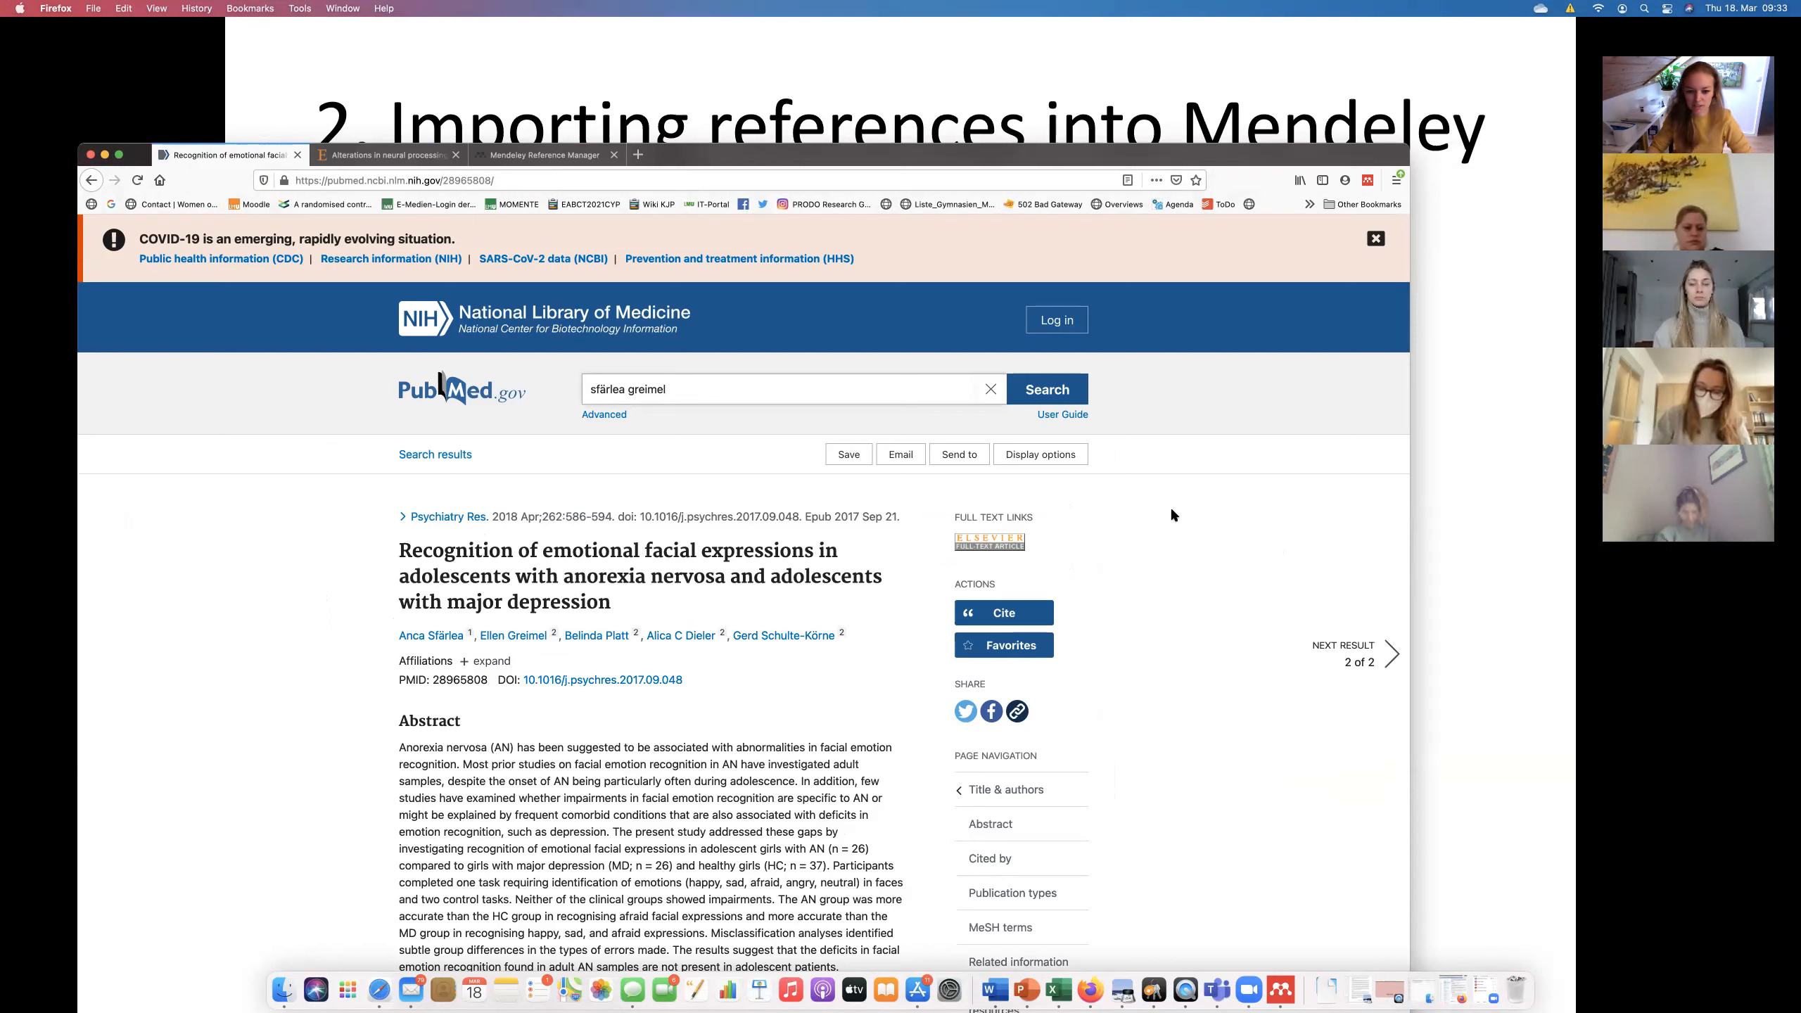
Open Web Importer on the facial-expressions article and review the My Library destination options.
click(1370, 181)
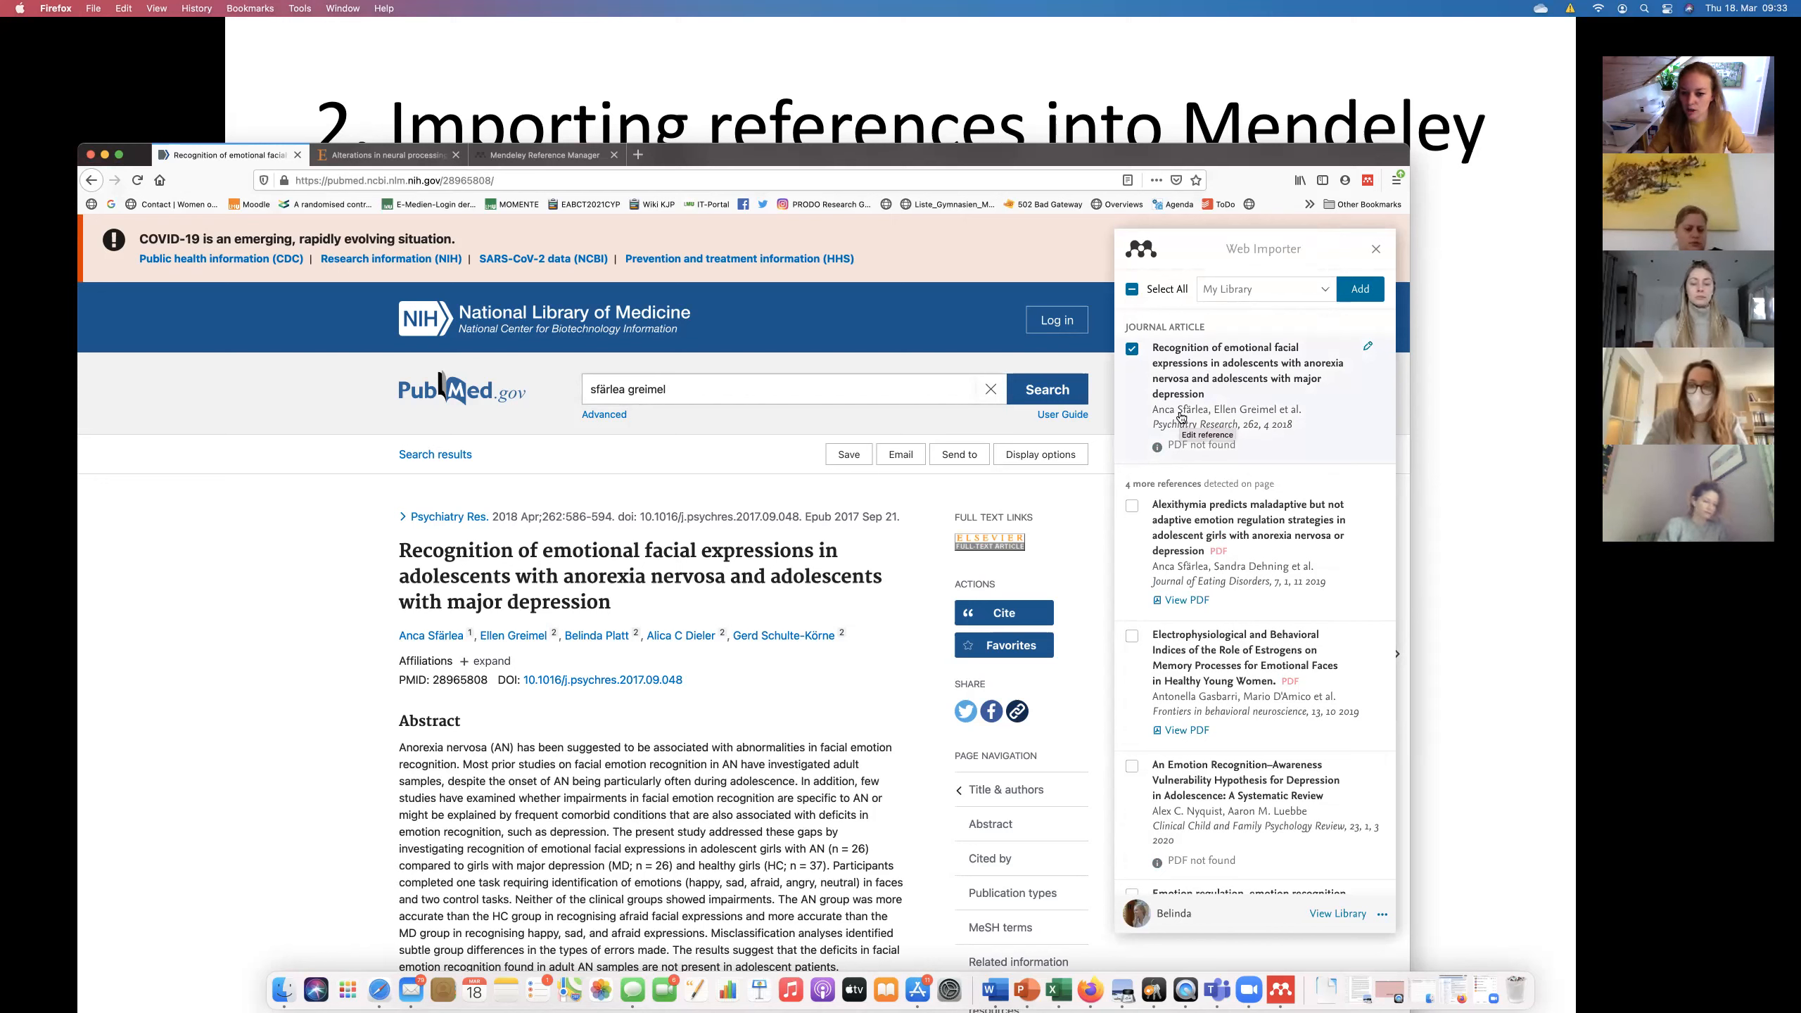
scroll(1202, 782, down, 5)
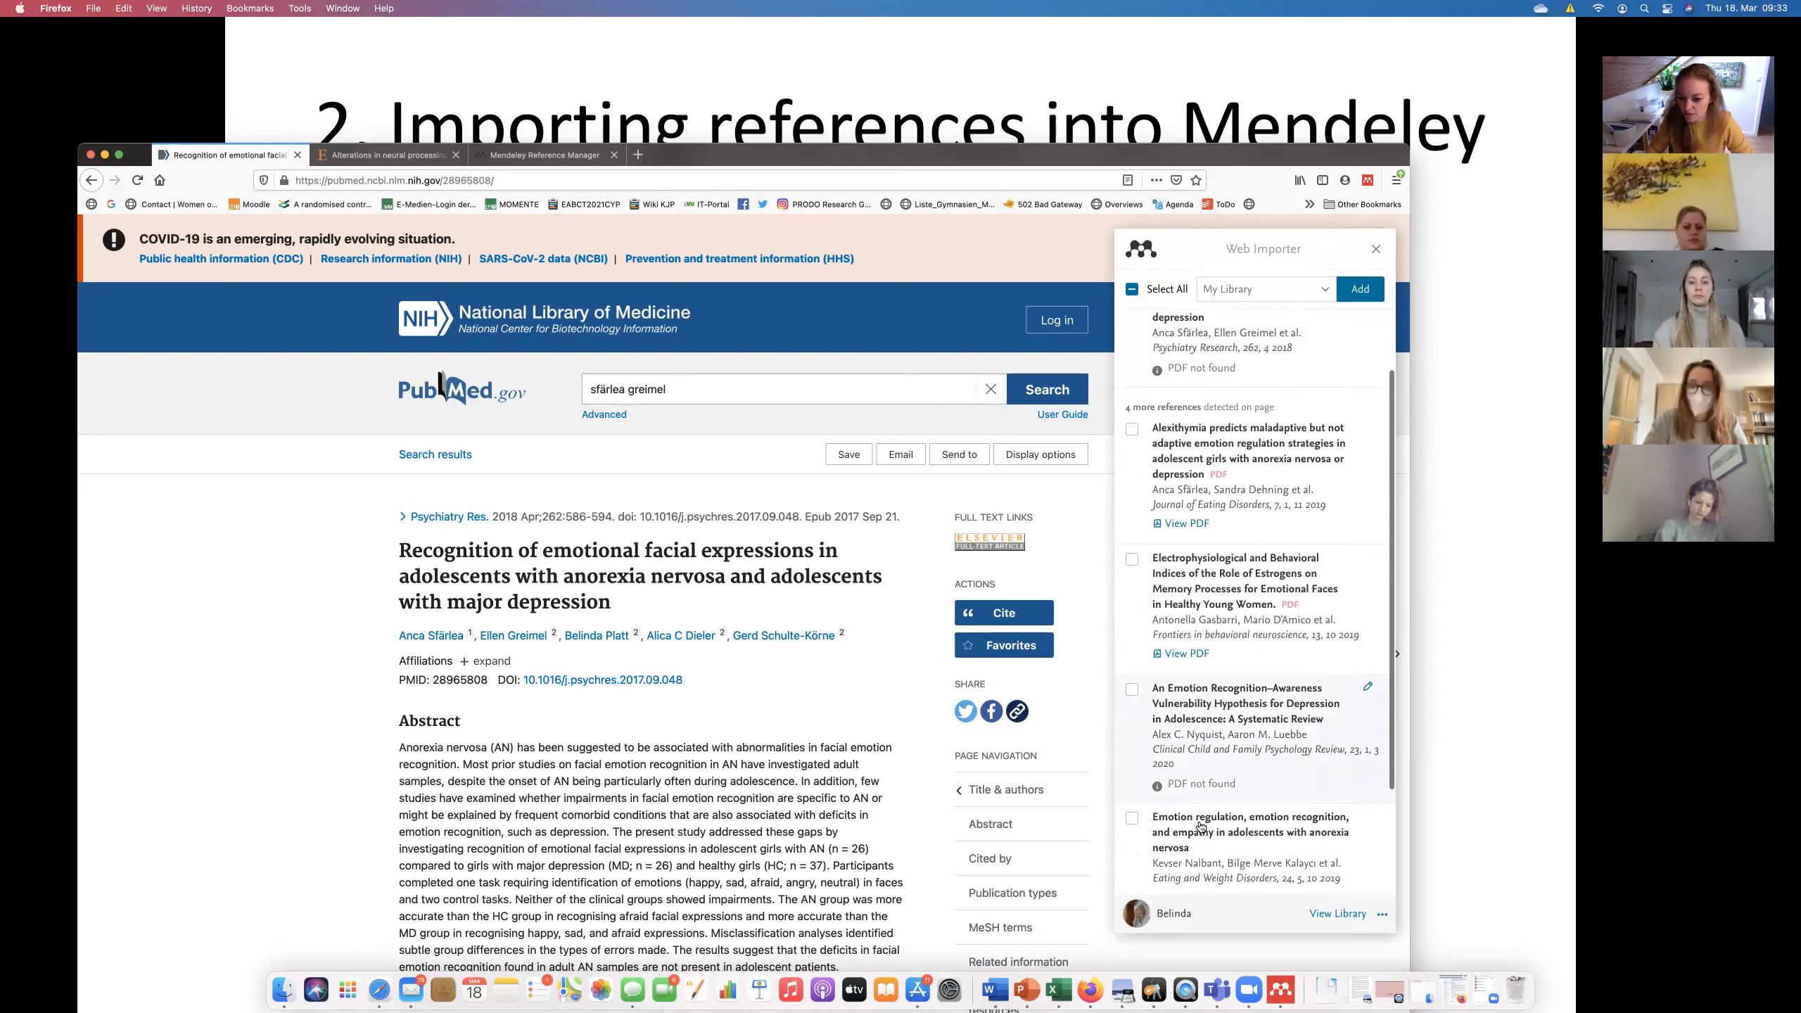
scroll(1200, 823, up, 5)
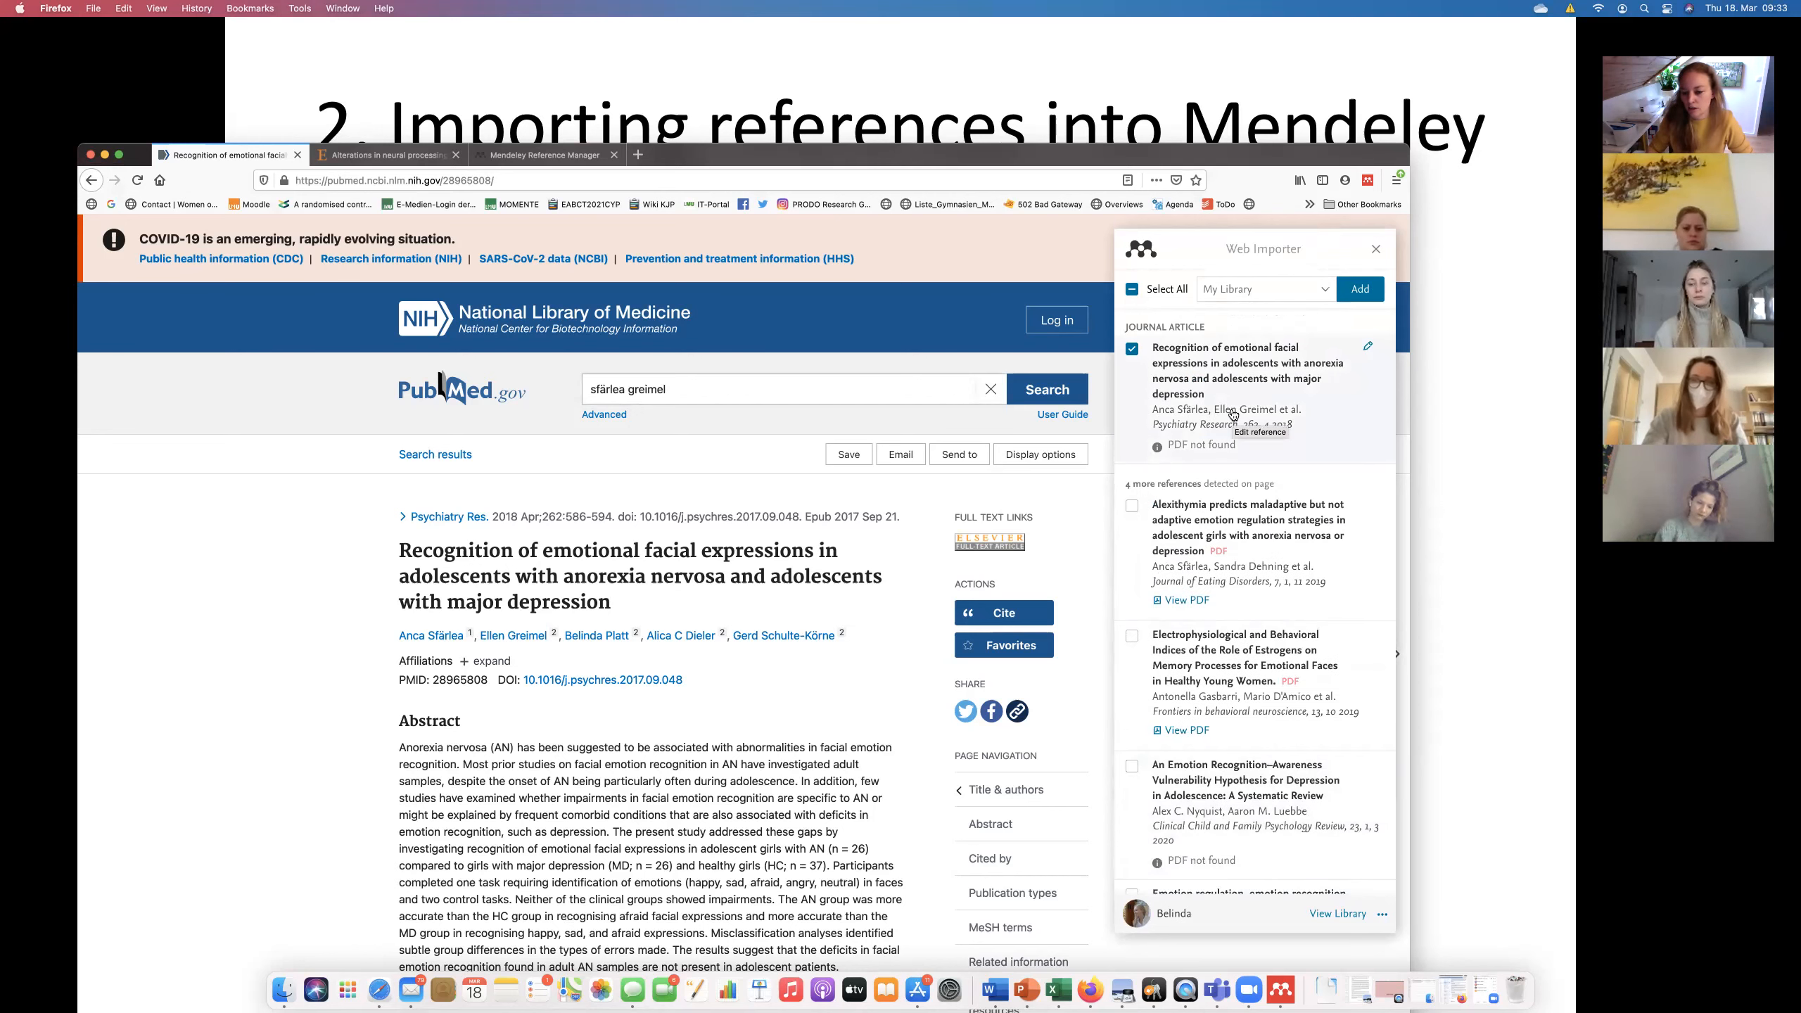
click(1325, 291)
scroll(1241, 434, down, 2)
scroll(1241, 434, down, 3)
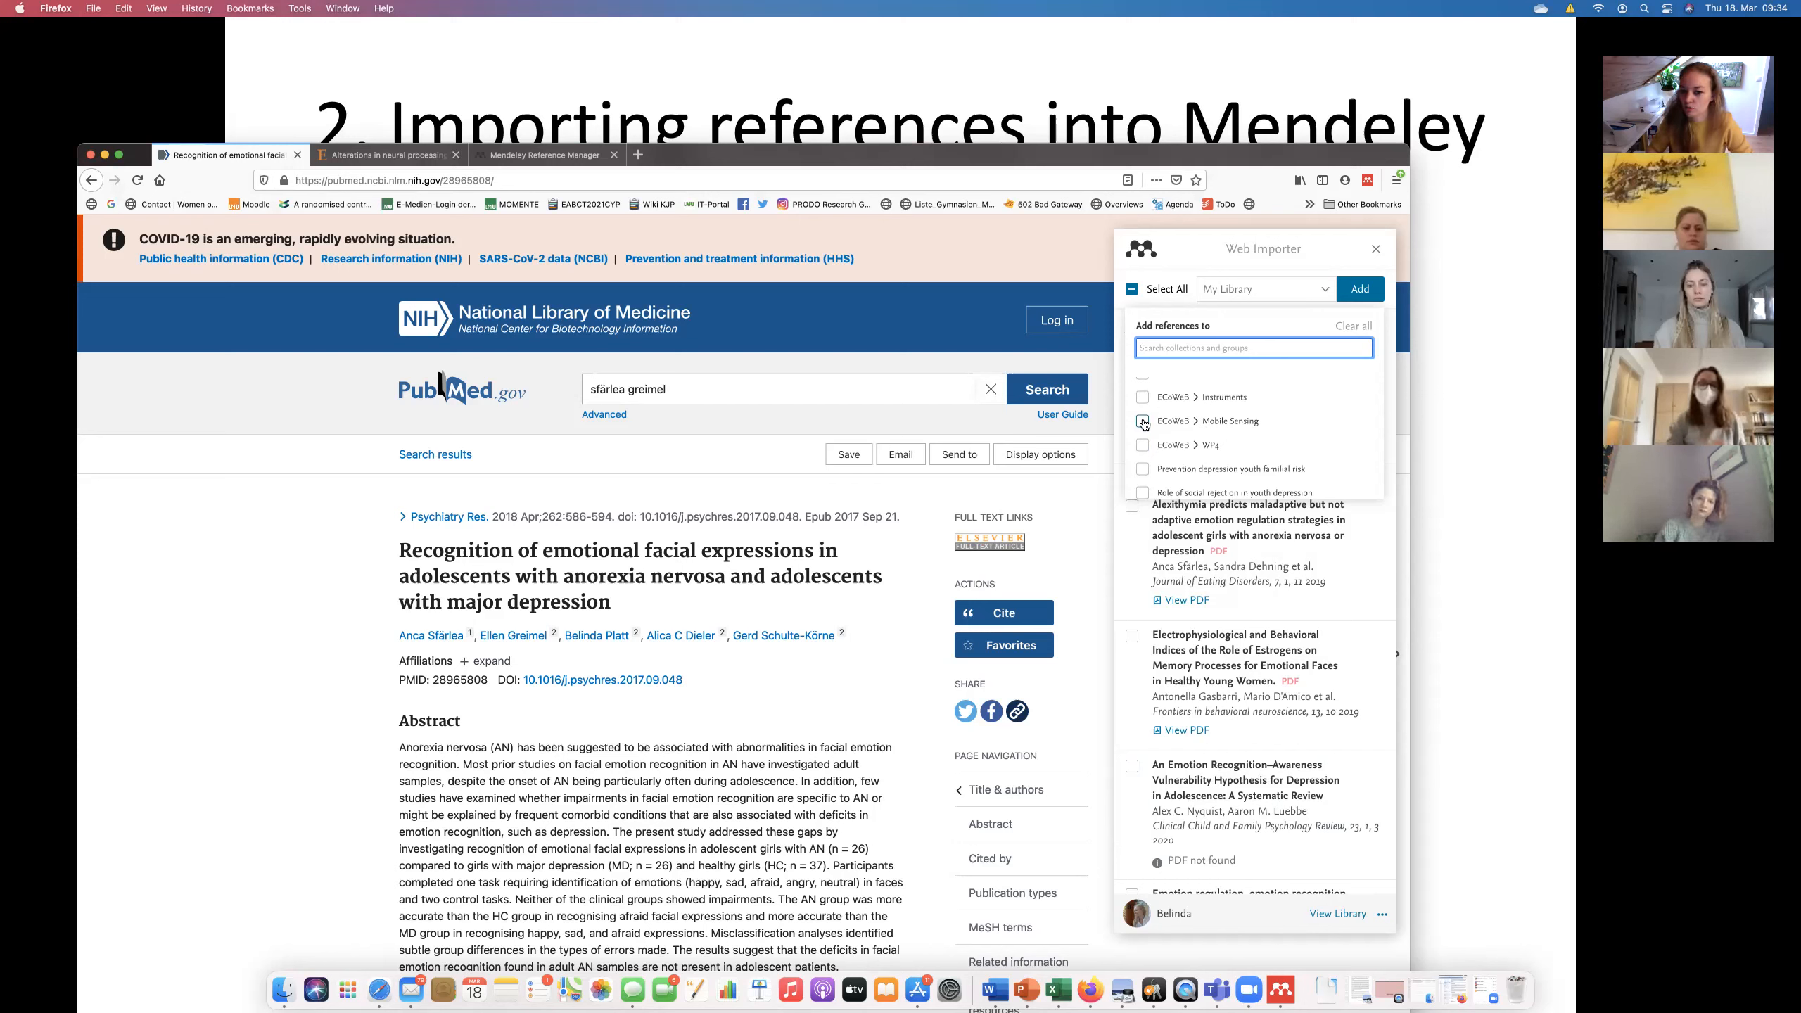
scroll(1281, 407, up, 5)
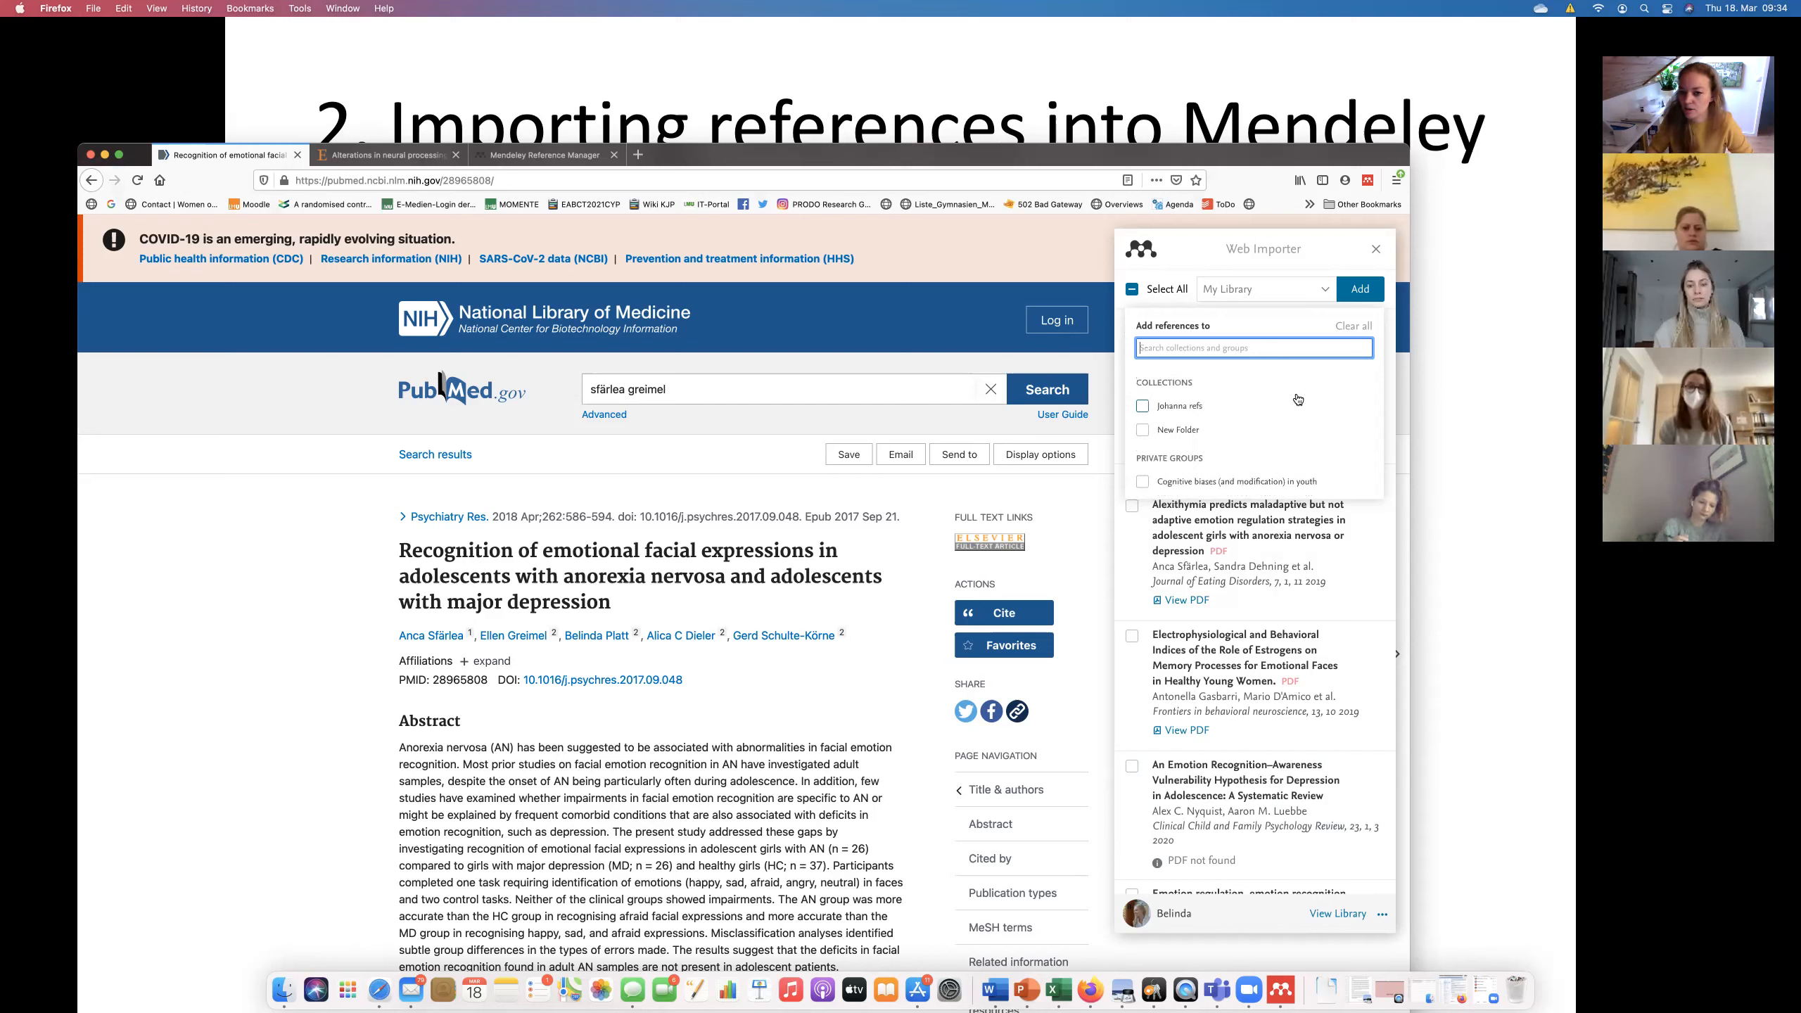
click(1291, 323)
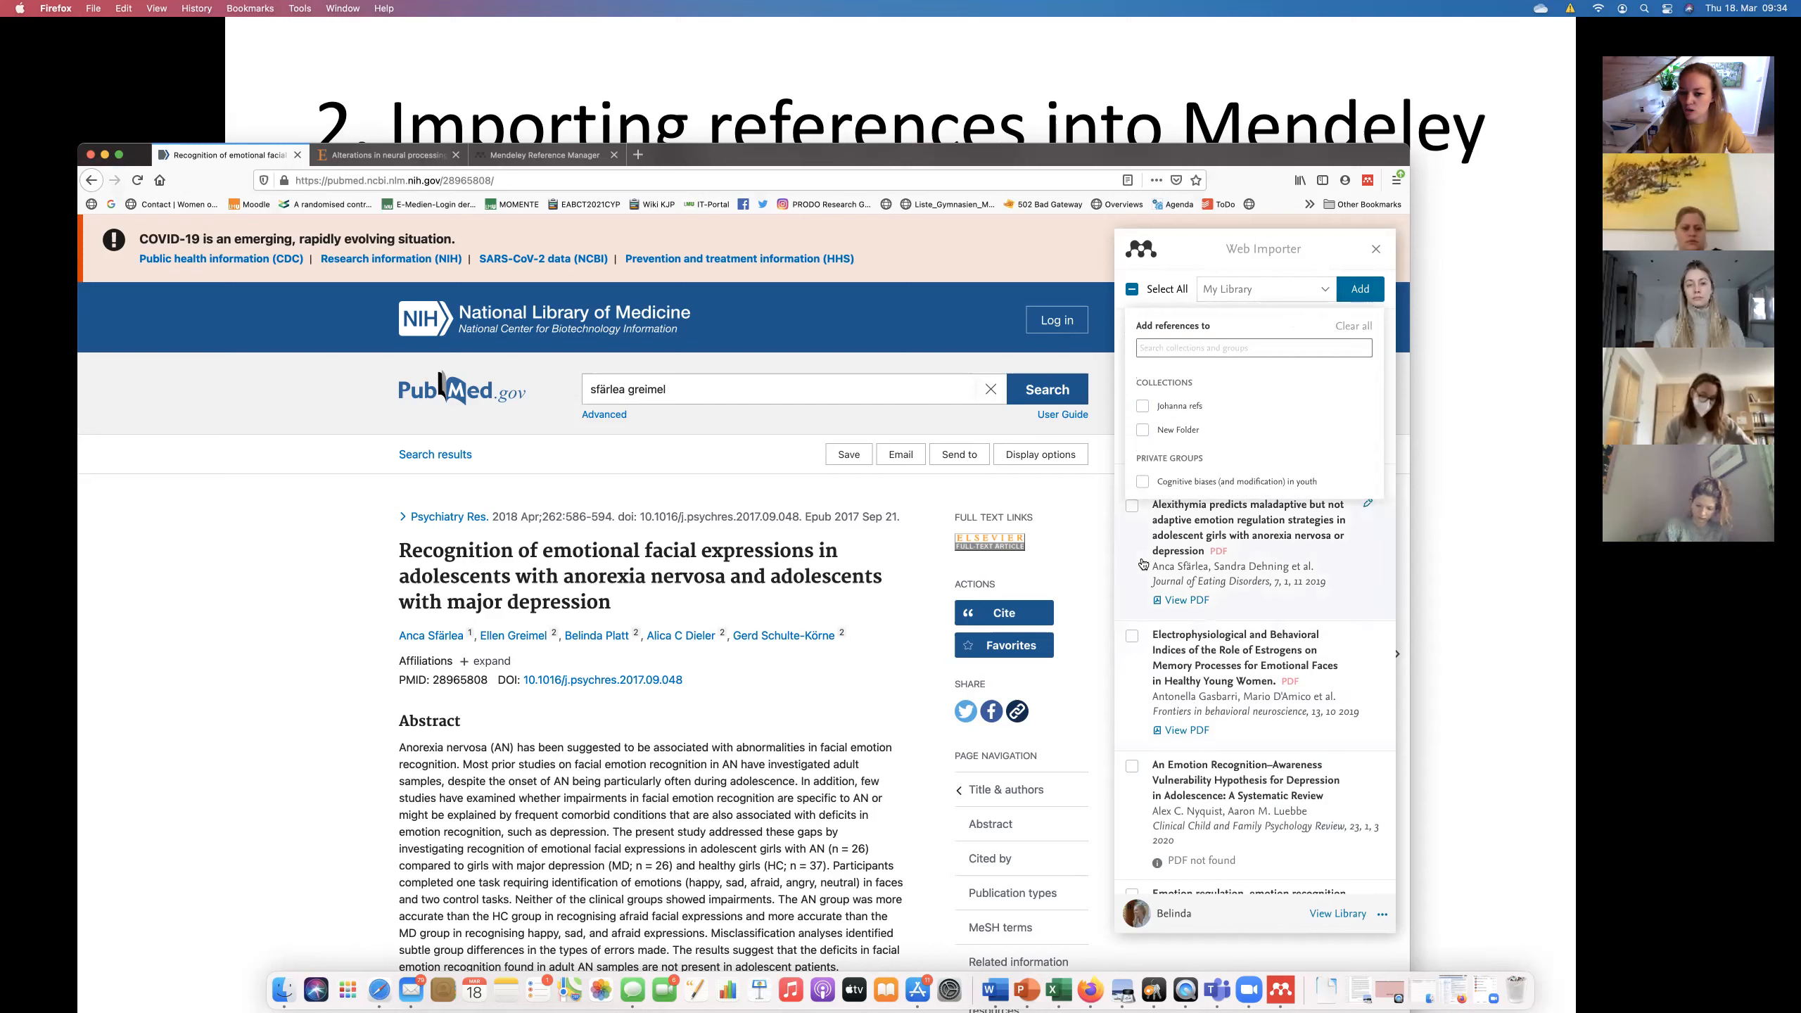
Tick the Alexithymia paper and another related paper, then add all ticked references to My Library.
click(1132, 507)
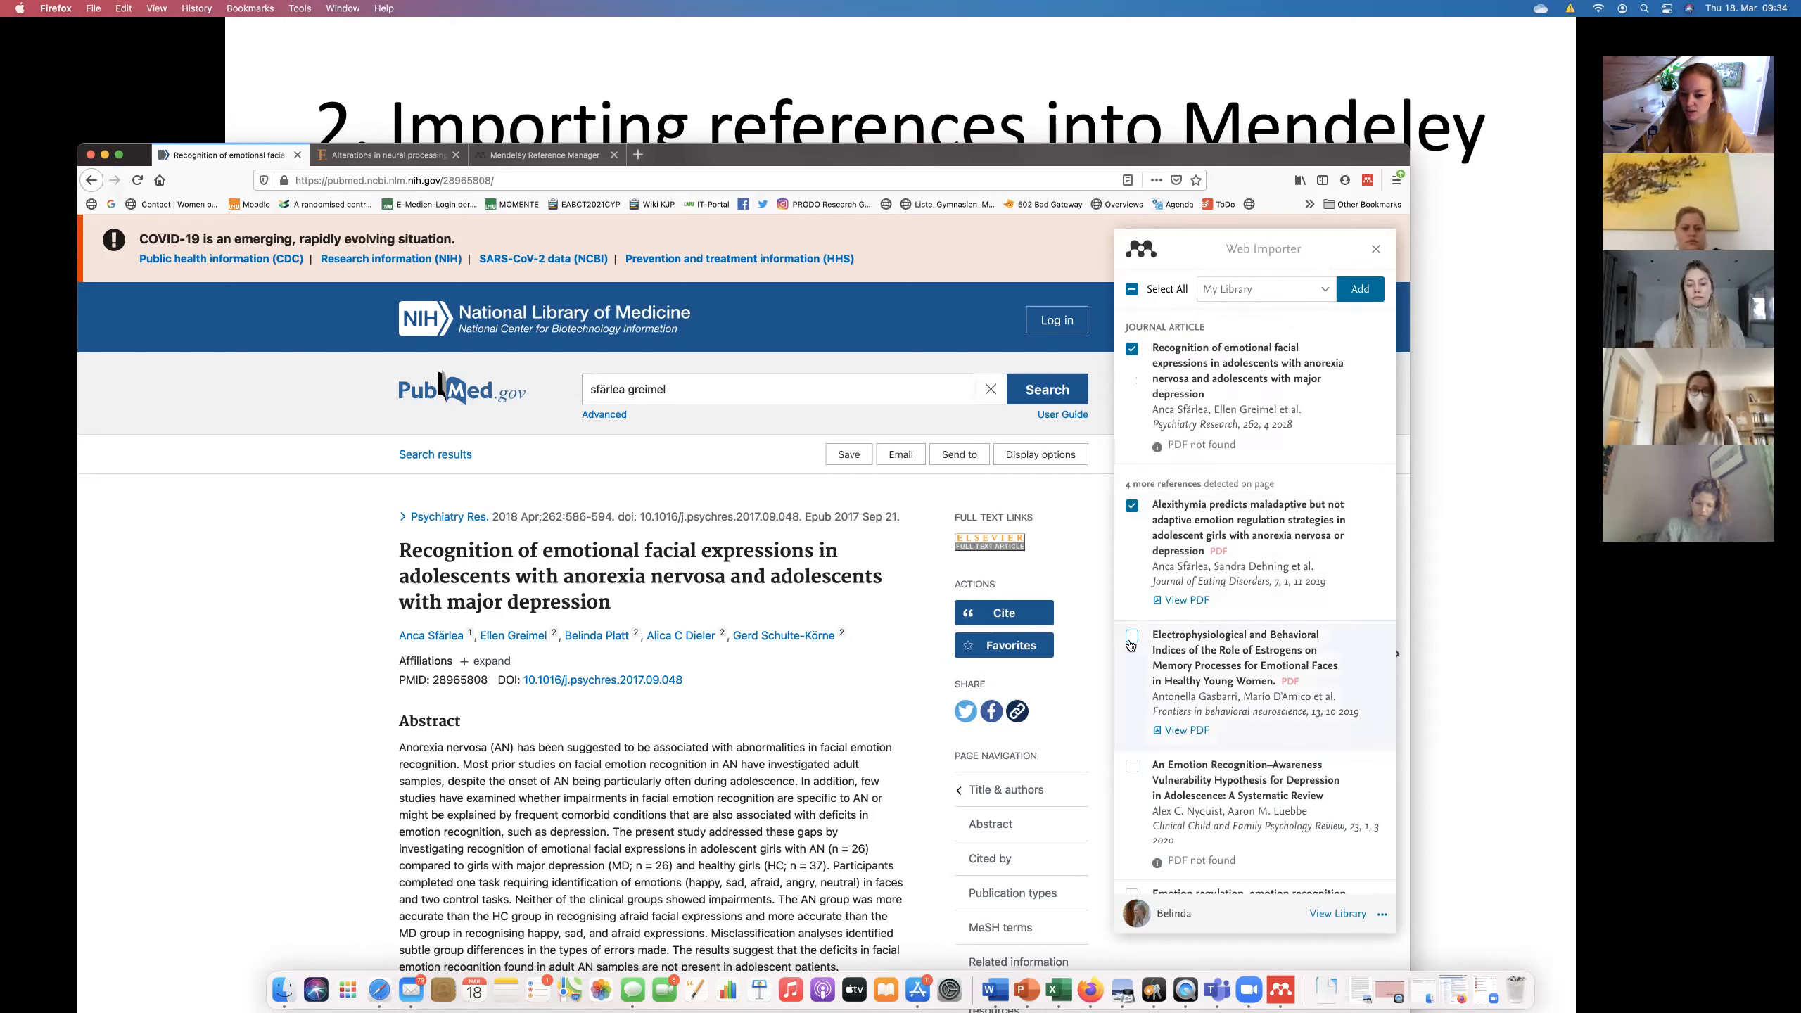
click(1134, 768)
click(1361, 289)
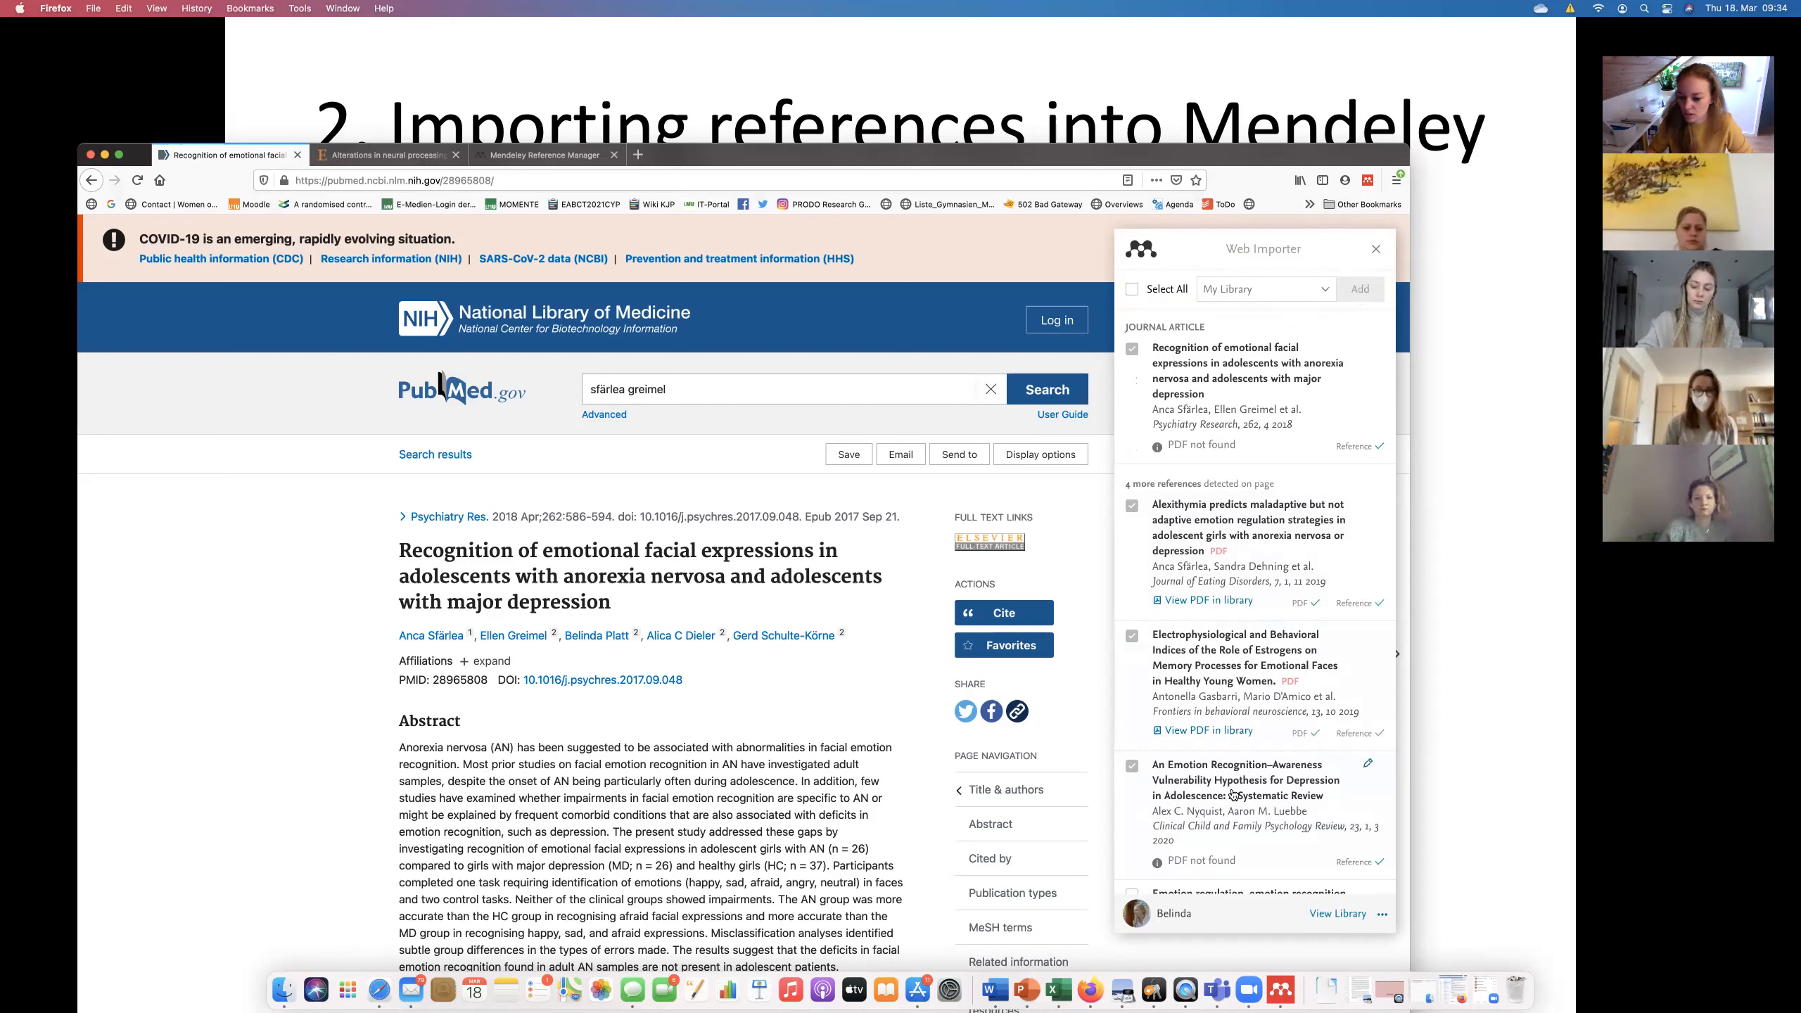
click(1271, 986)
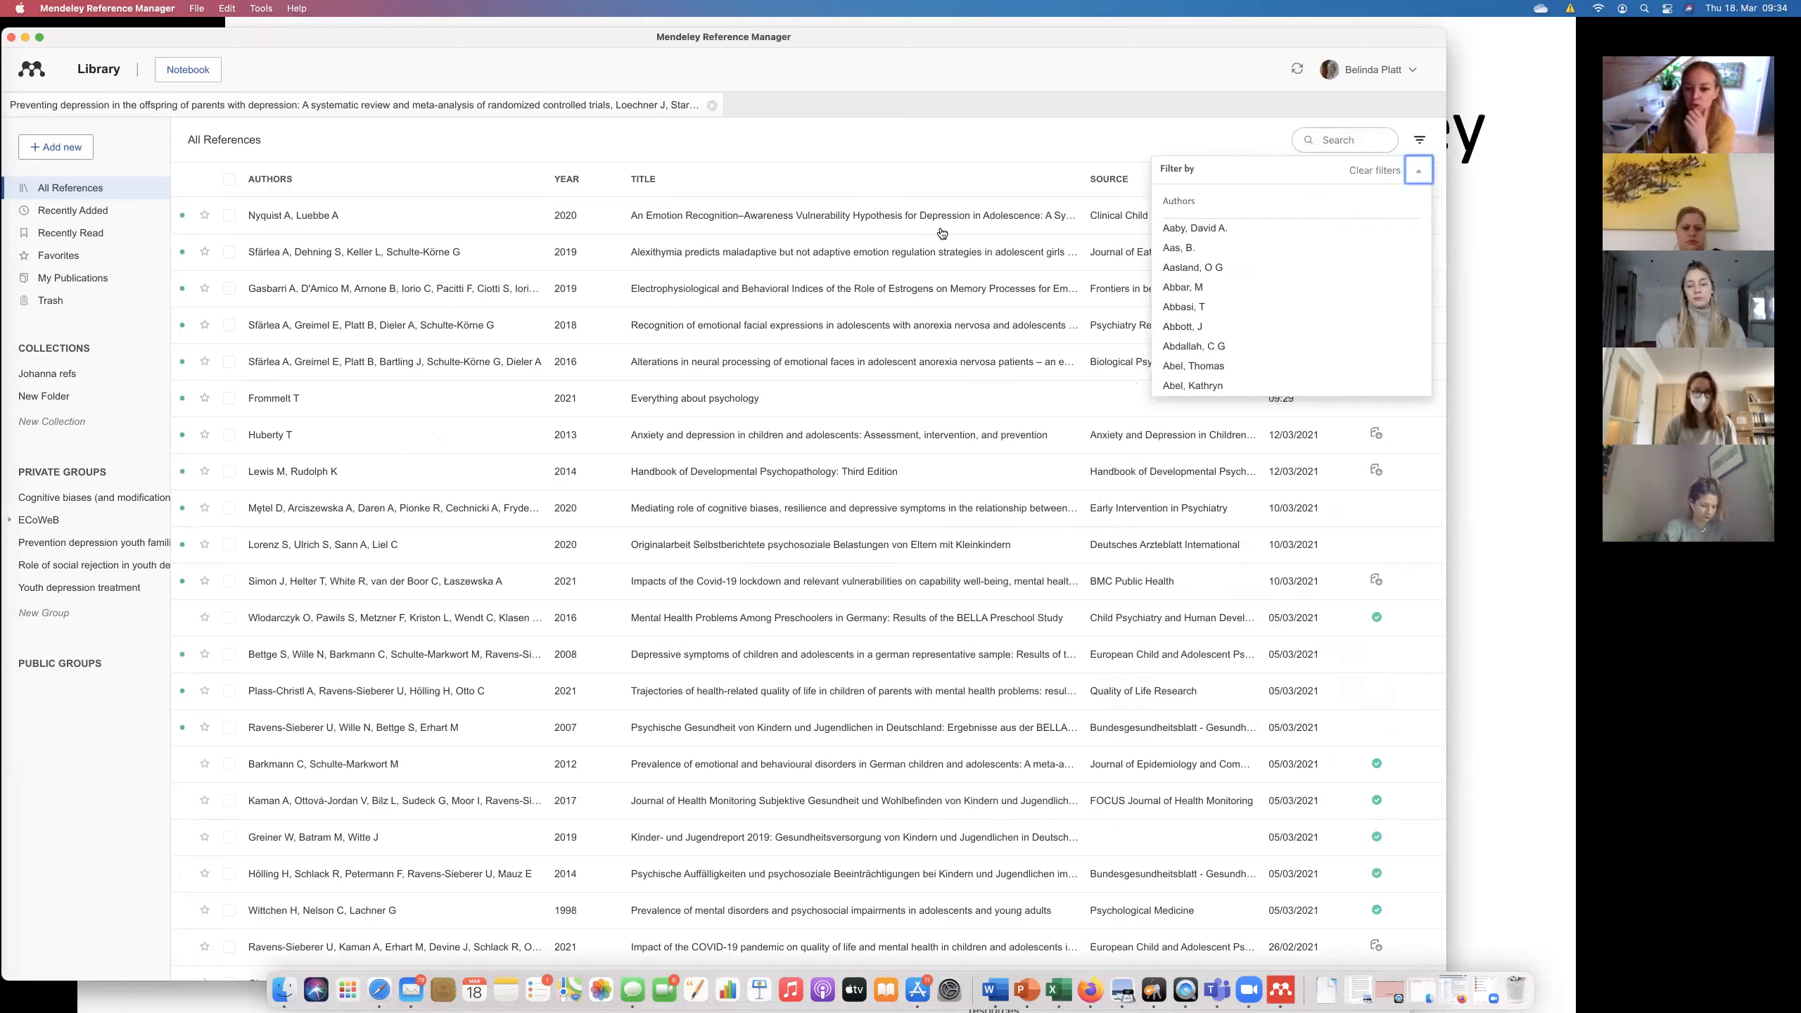
Open the Alexithymia reference's full_text.pdf in the reader and scroll through its pages.
click(899, 257)
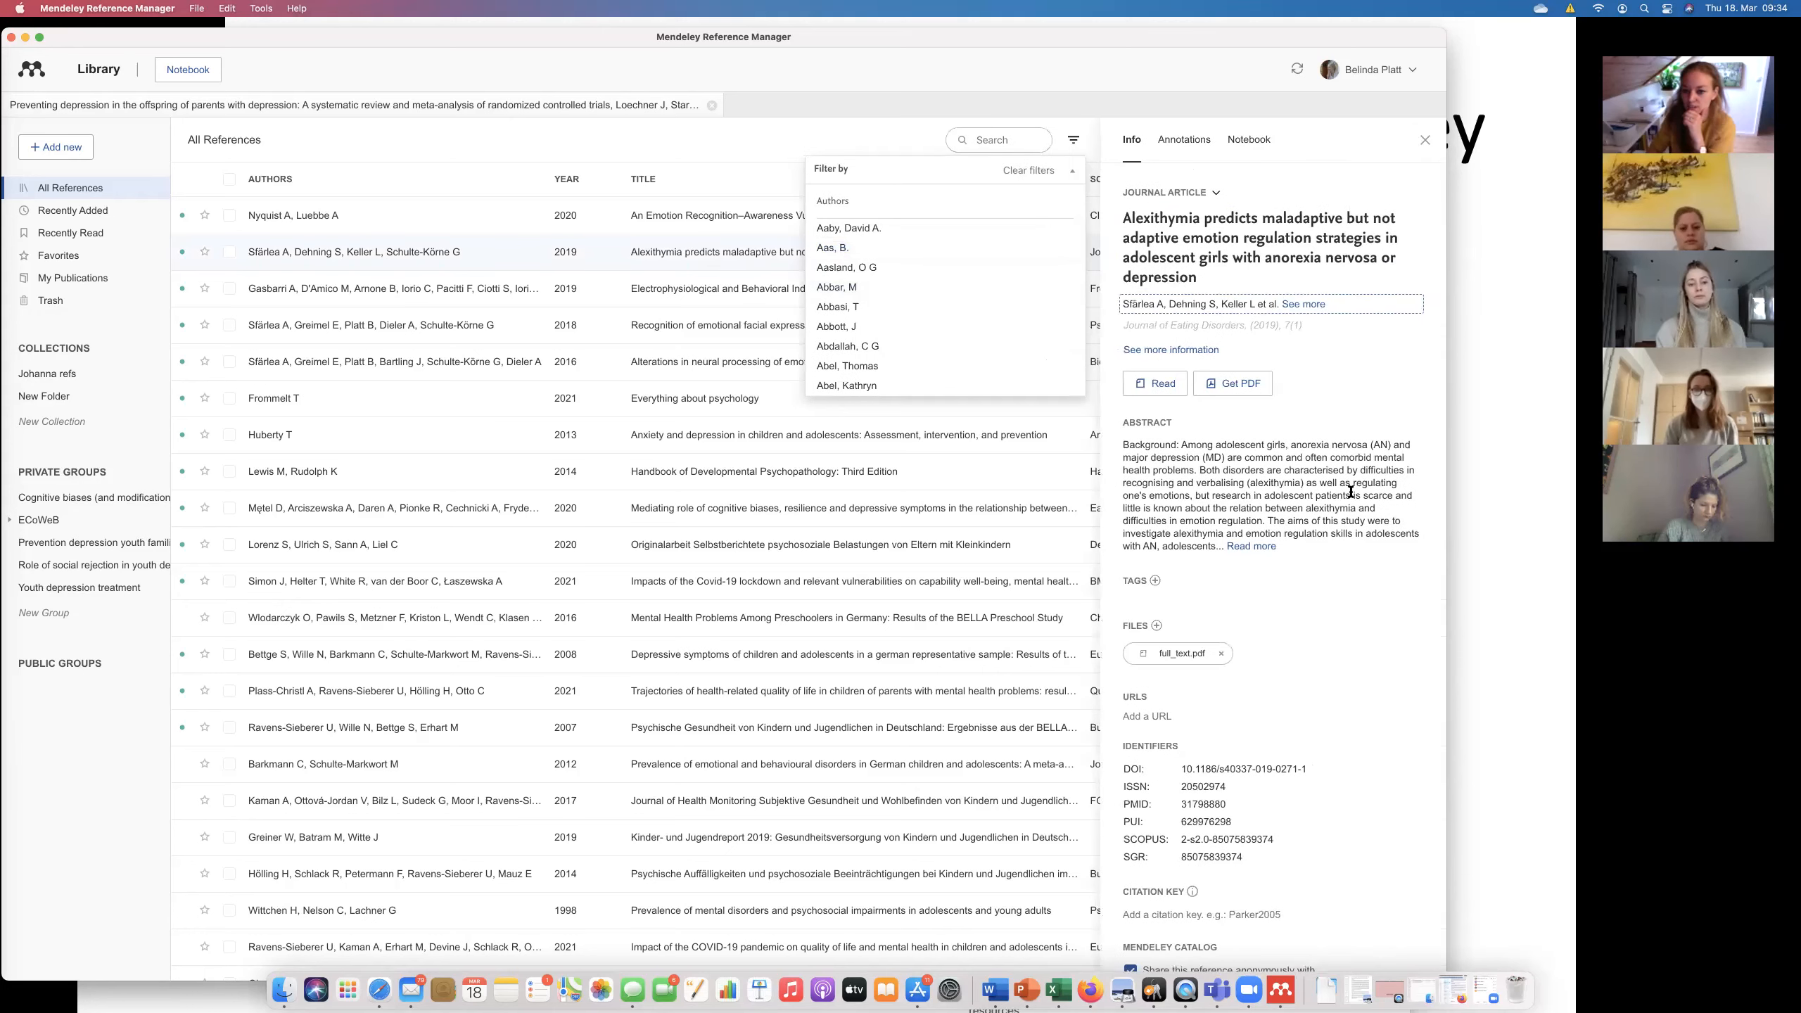
click(1183, 653)
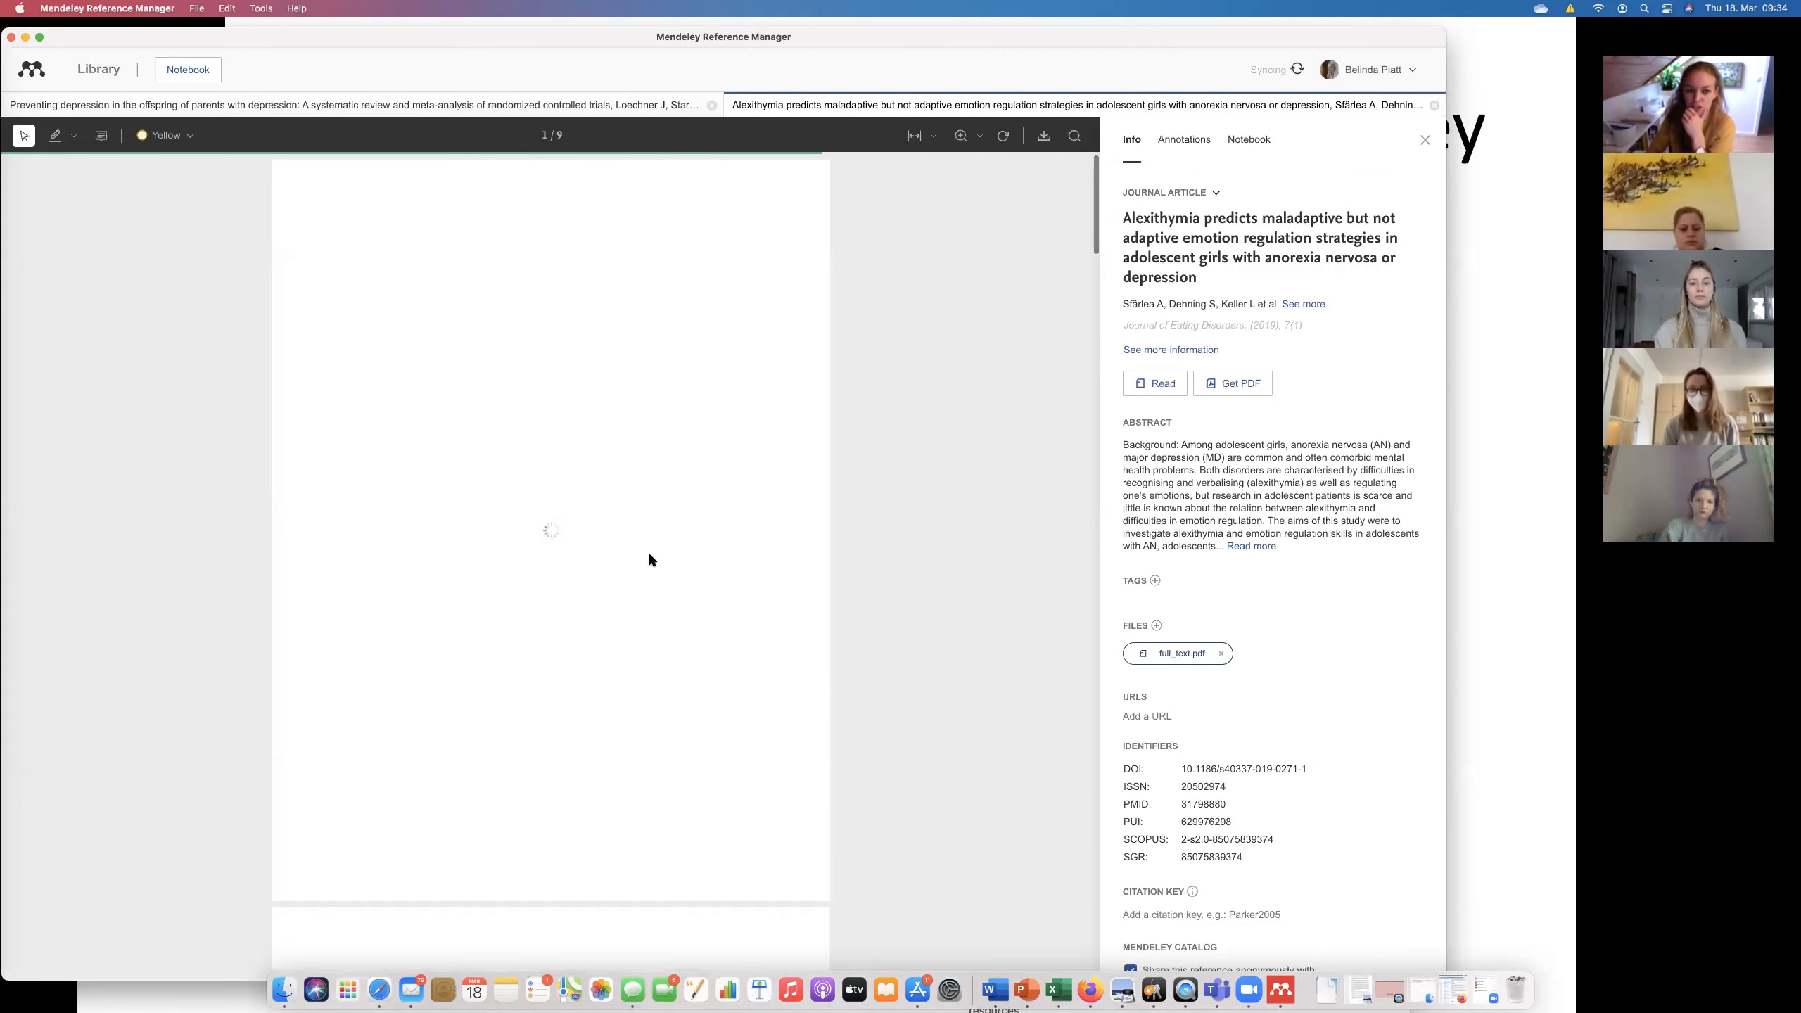
scroll(649, 560, down, 5)
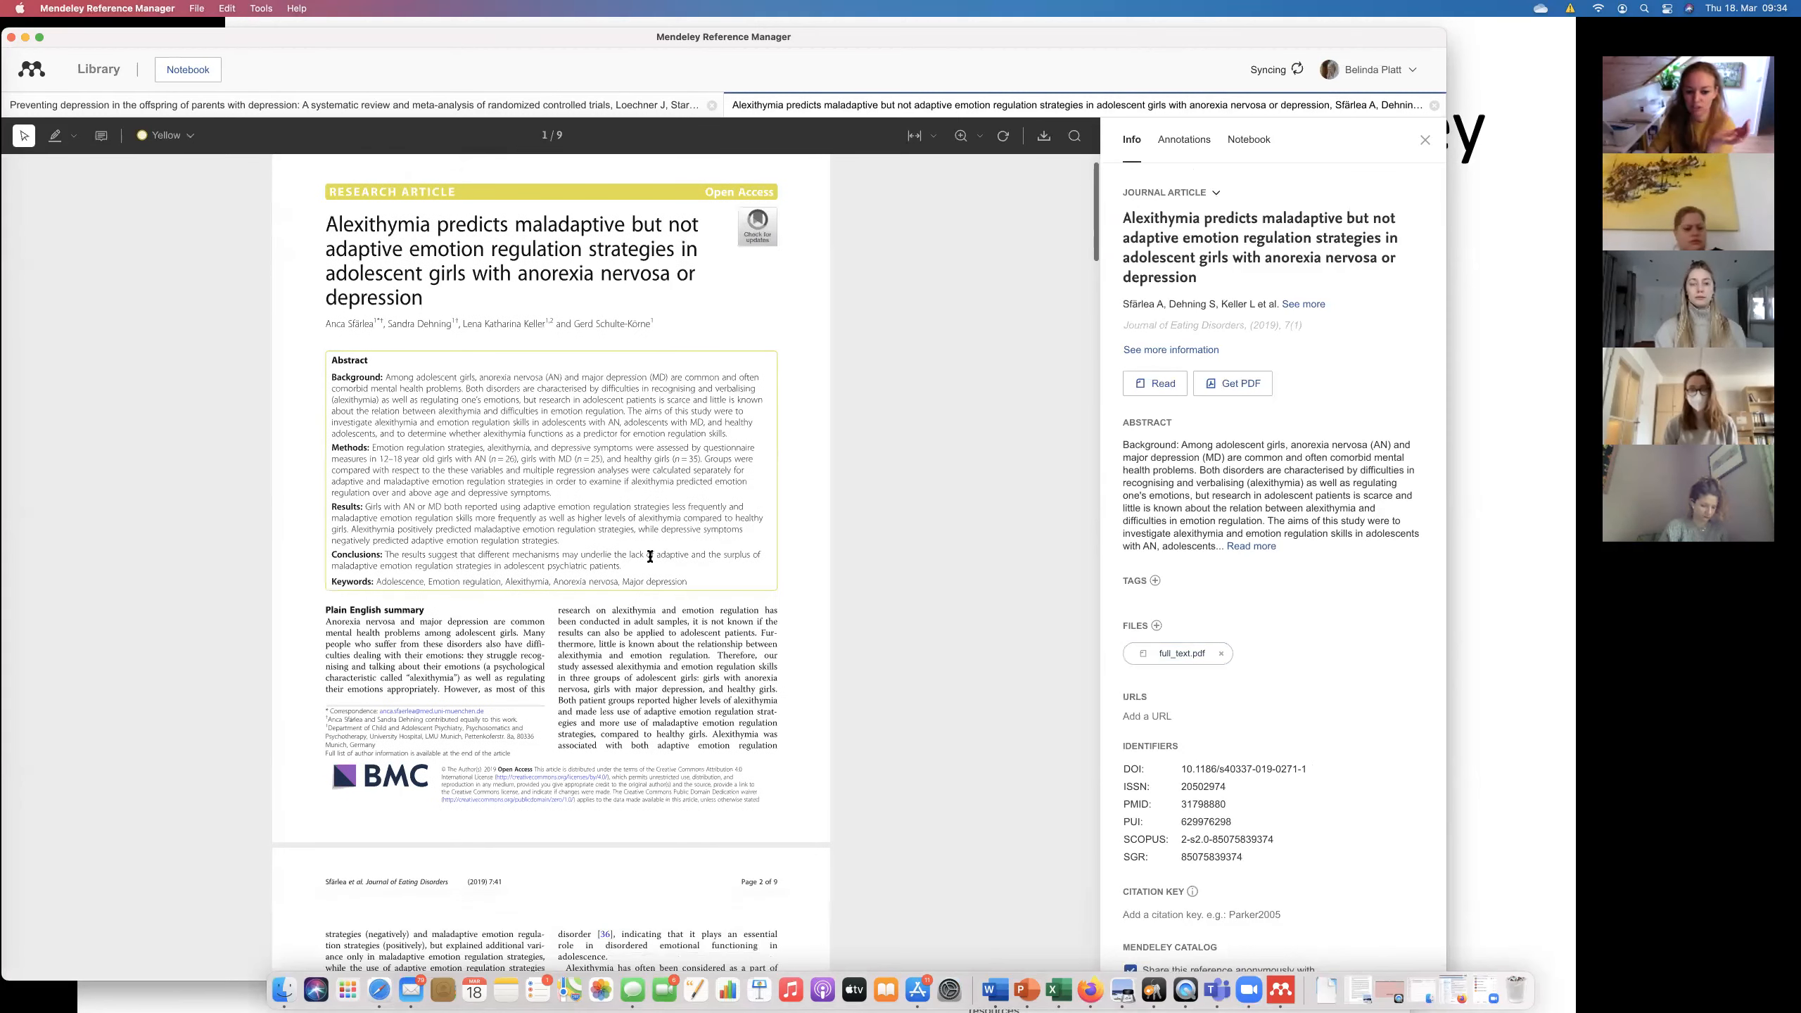
scroll(650, 559, down, 3)
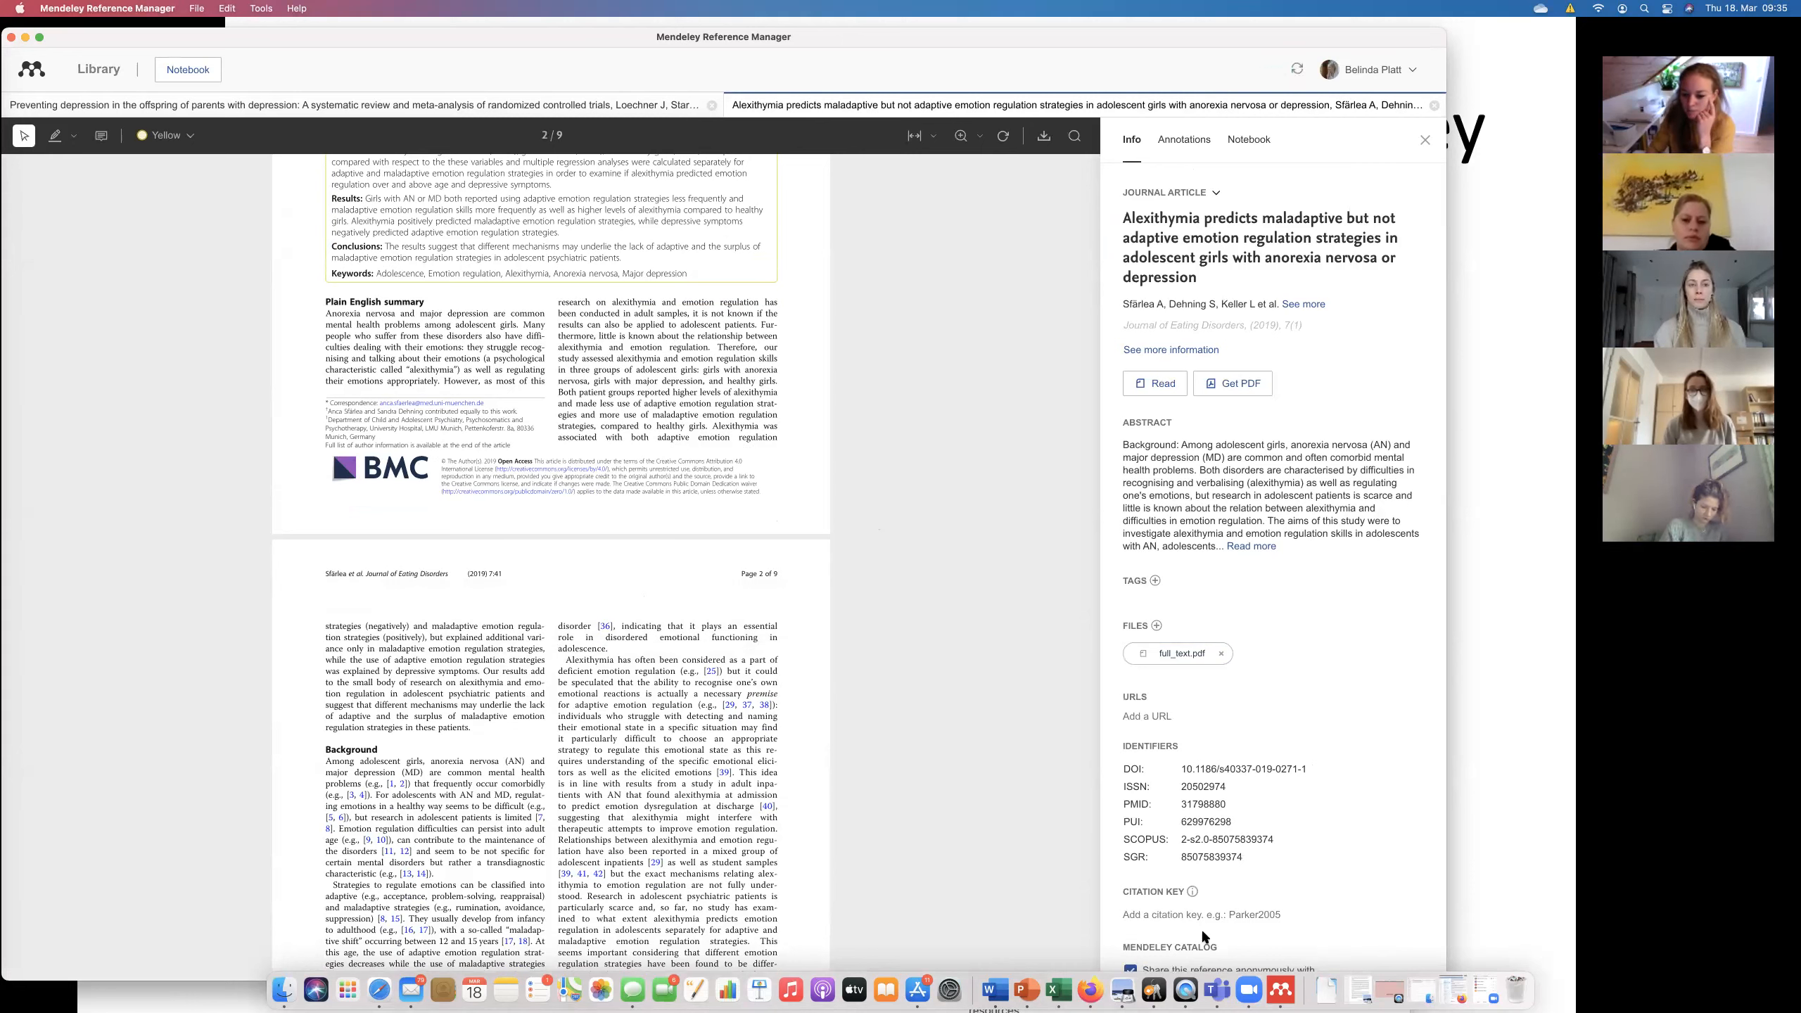
click(1032, 978)
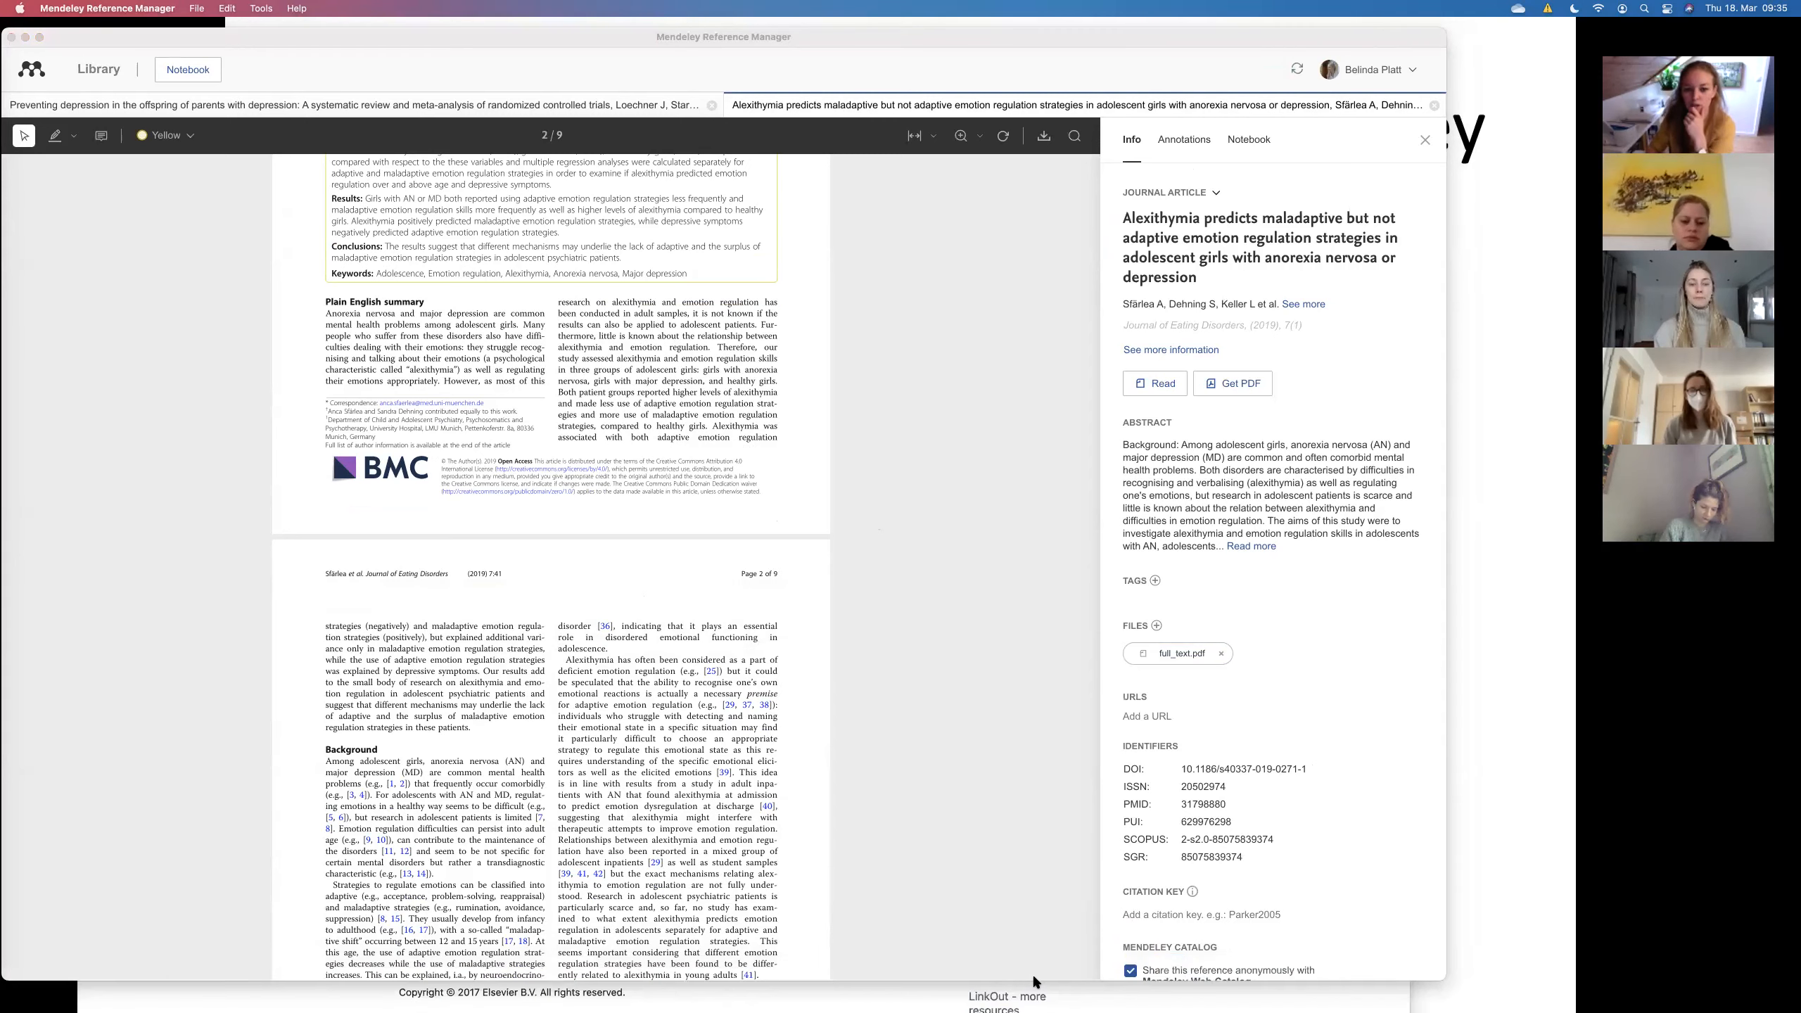